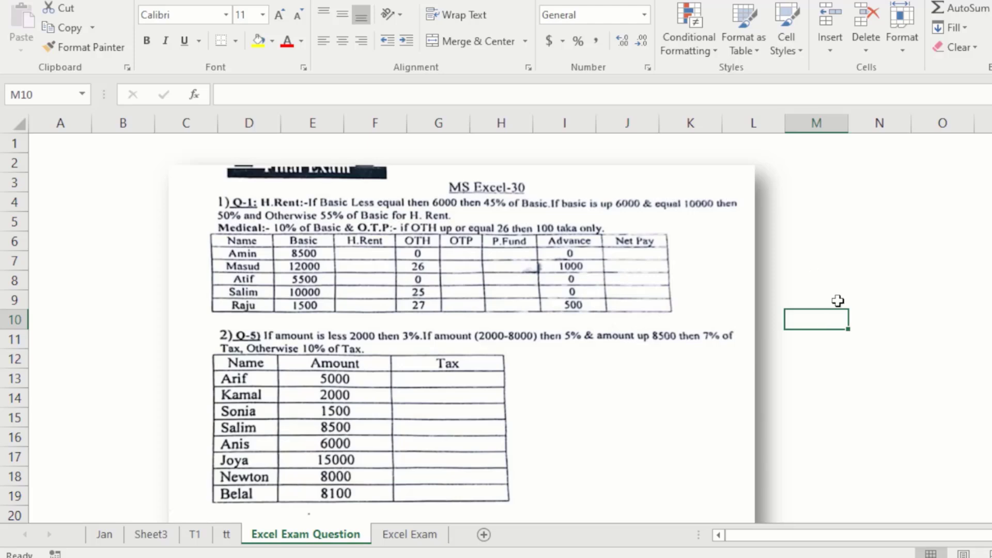
Step: Compare the scanned questions on the Excel Exam Question sheet with the typed version on the Excel Exam sheet
click(726, 302)
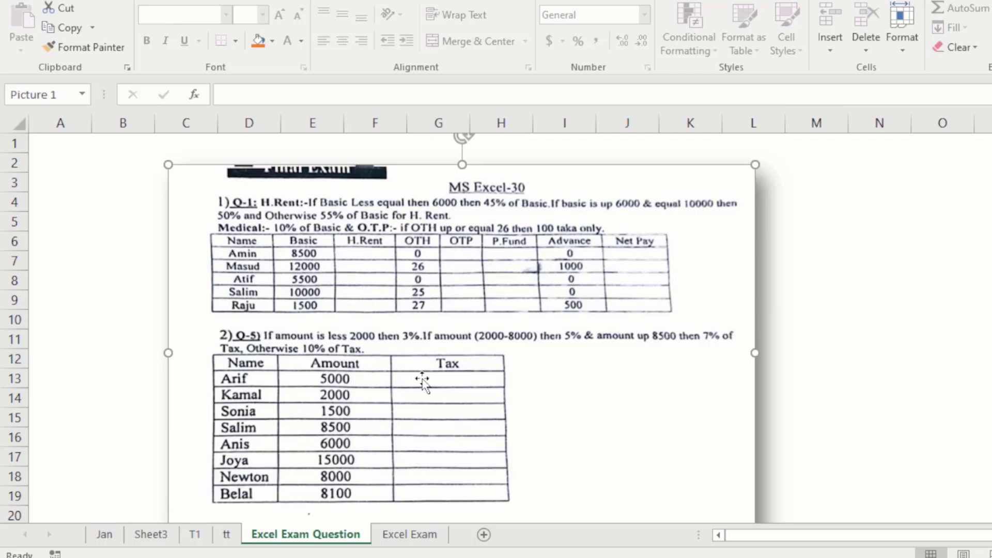
click(421, 535)
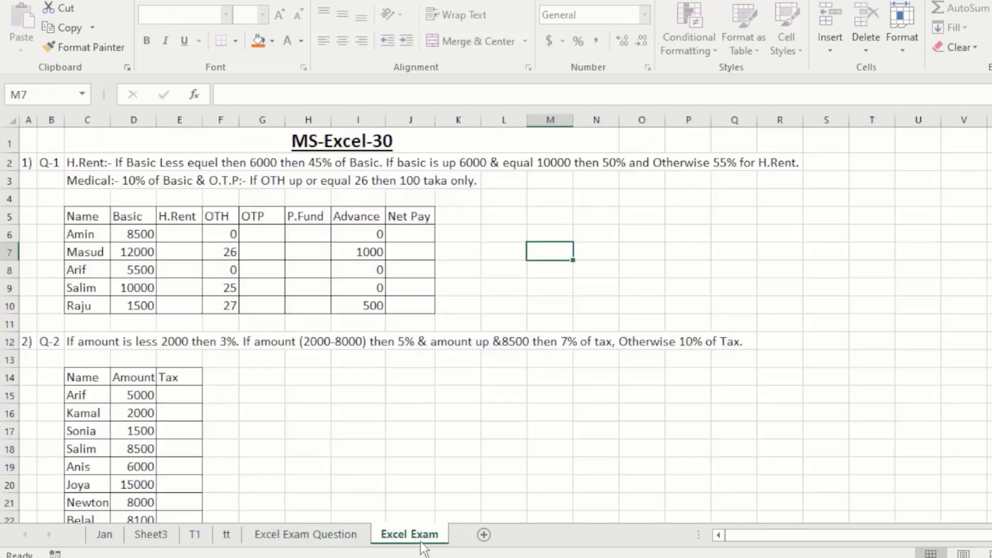
click(262, 271)
click(122, 181)
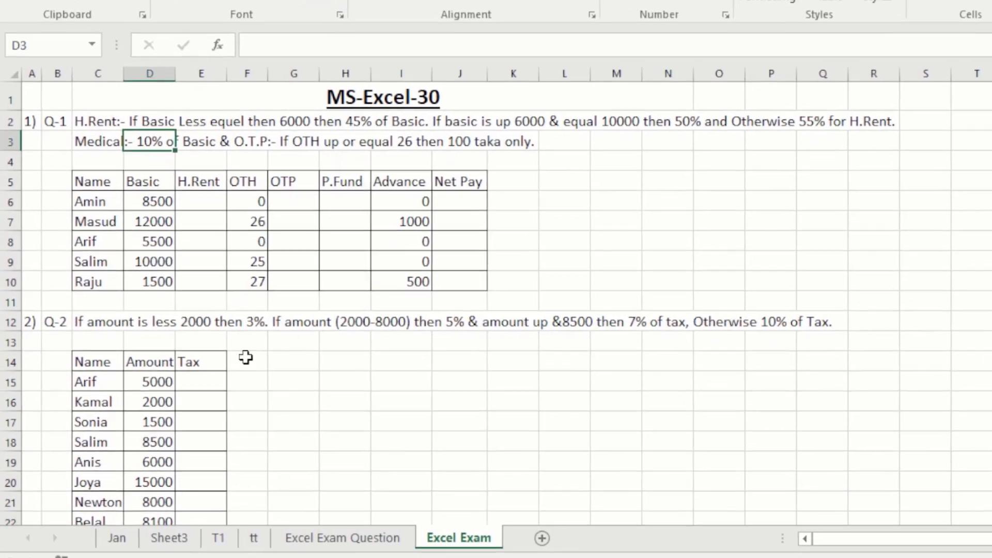
click(292, 535)
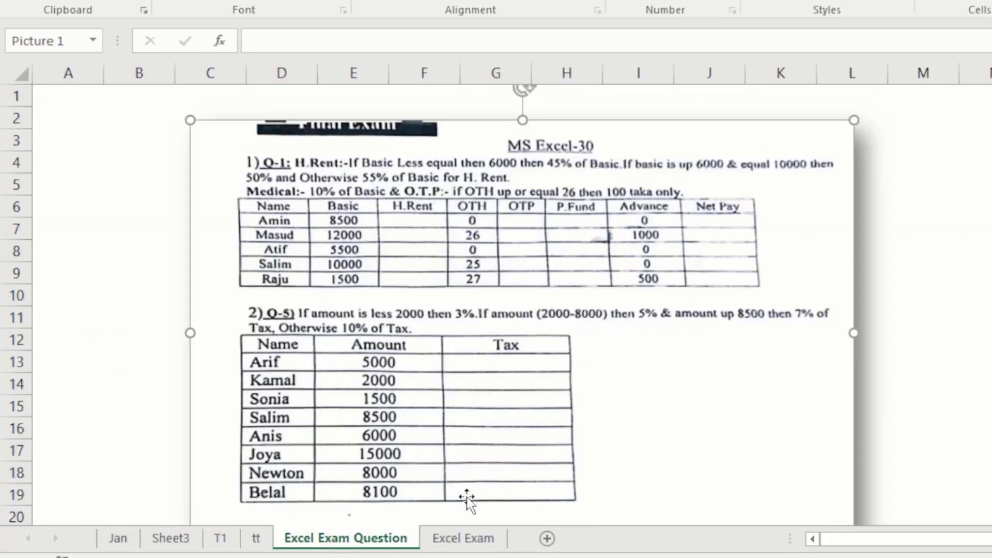
click(466, 539)
click(286, 206)
click(129, 159)
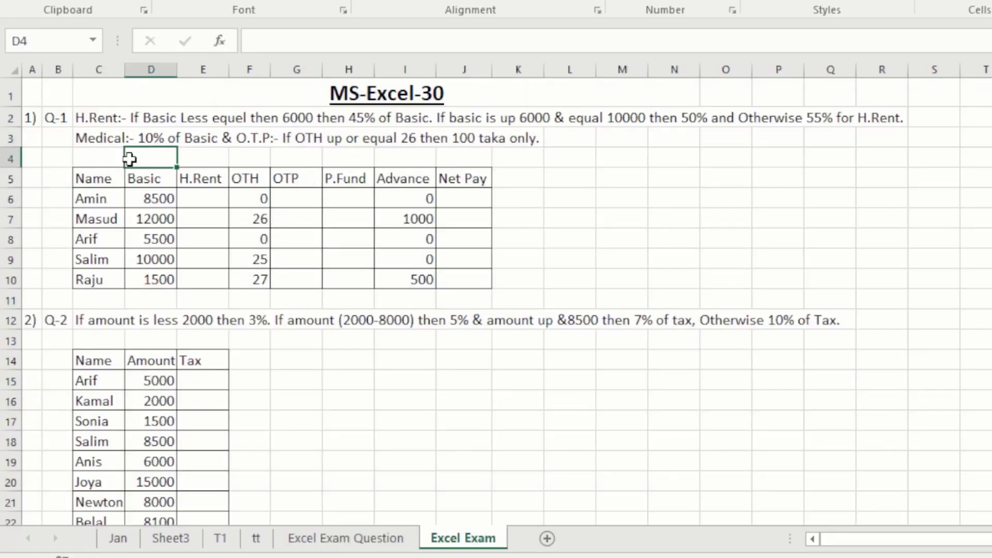
Step: Read the Q-1 house rent rule in row 2 and examine the H.Rent cells it applies to, E6:E10
click(84, 114)
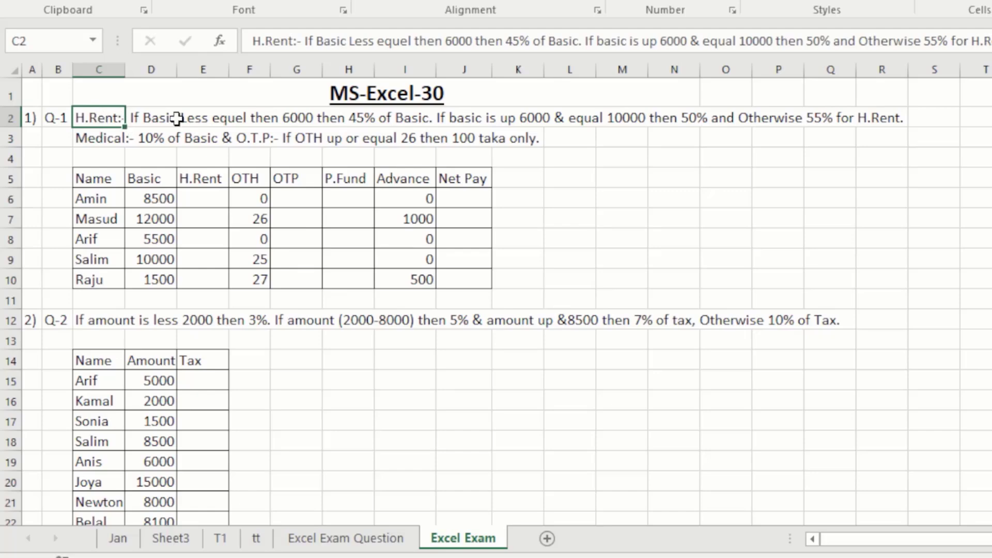
click(155, 122)
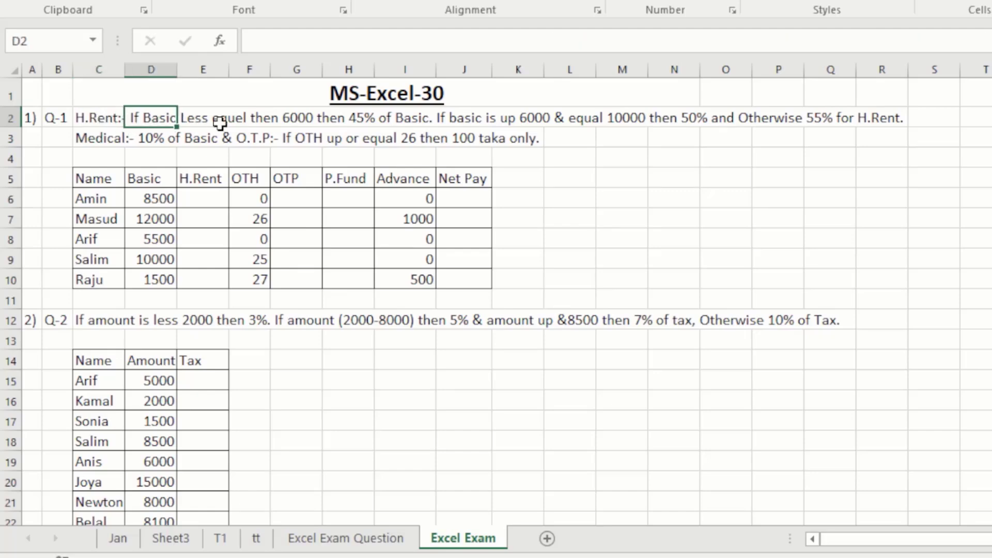
click(298, 122)
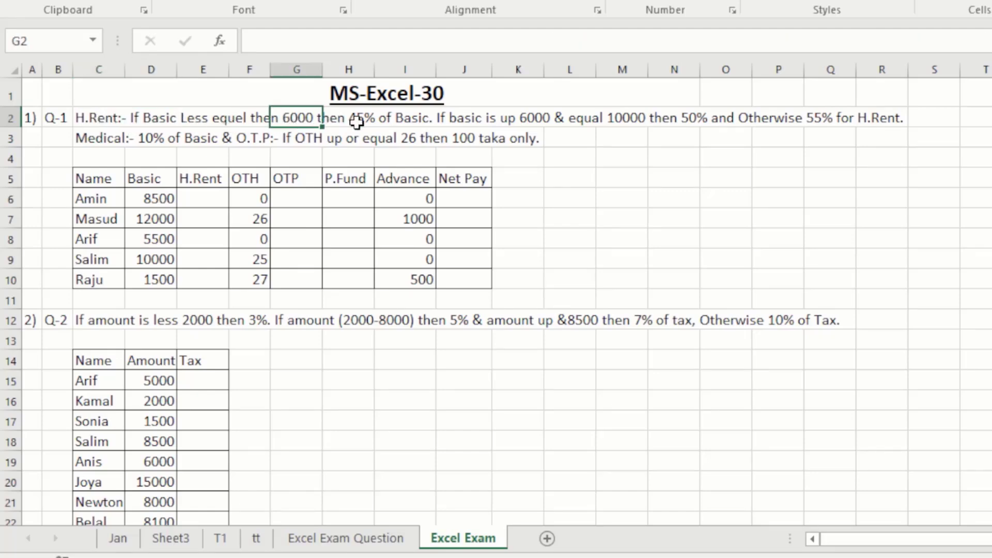
click(423, 121)
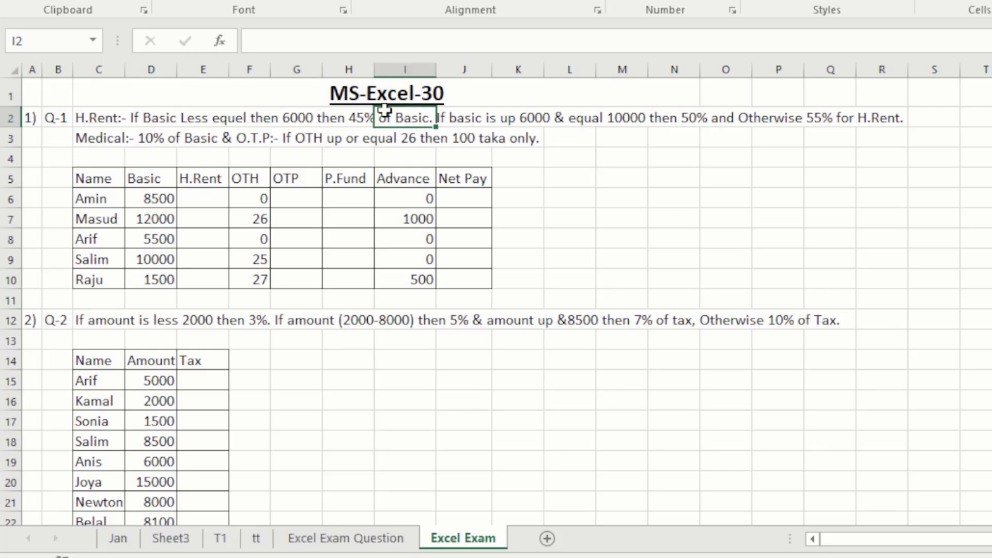
click(273, 122)
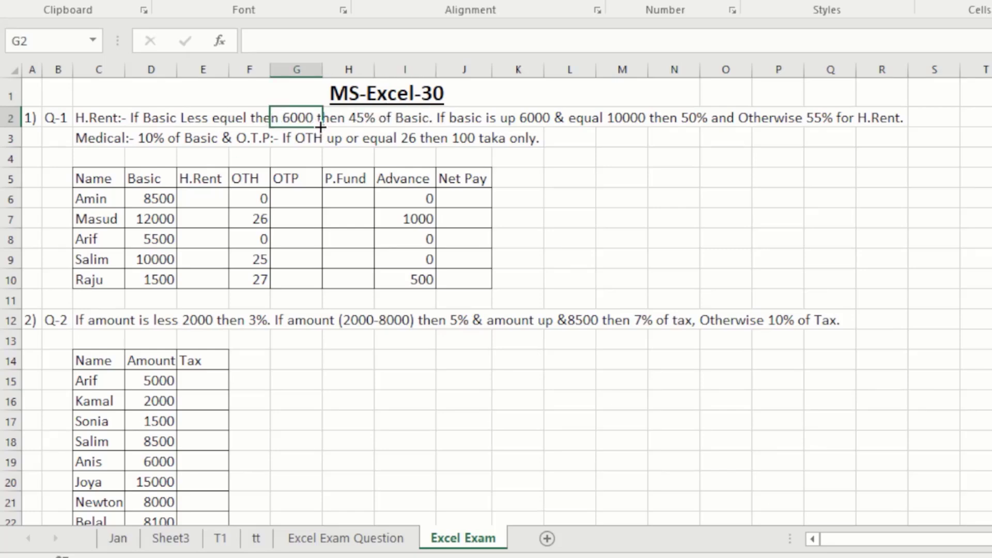
click(403, 118)
click(455, 121)
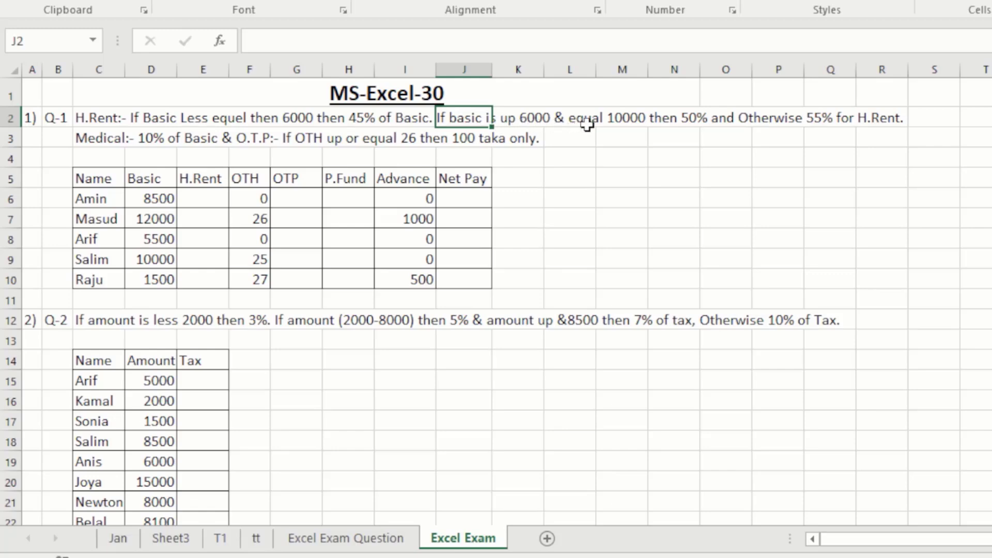
click(695, 119)
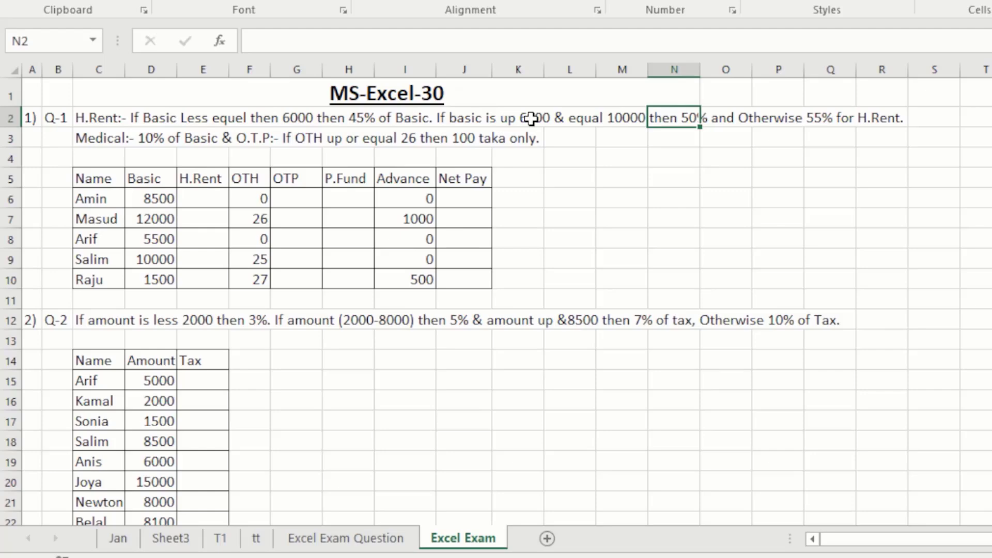
click(640, 115)
click(565, 116)
click(669, 111)
click(723, 118)
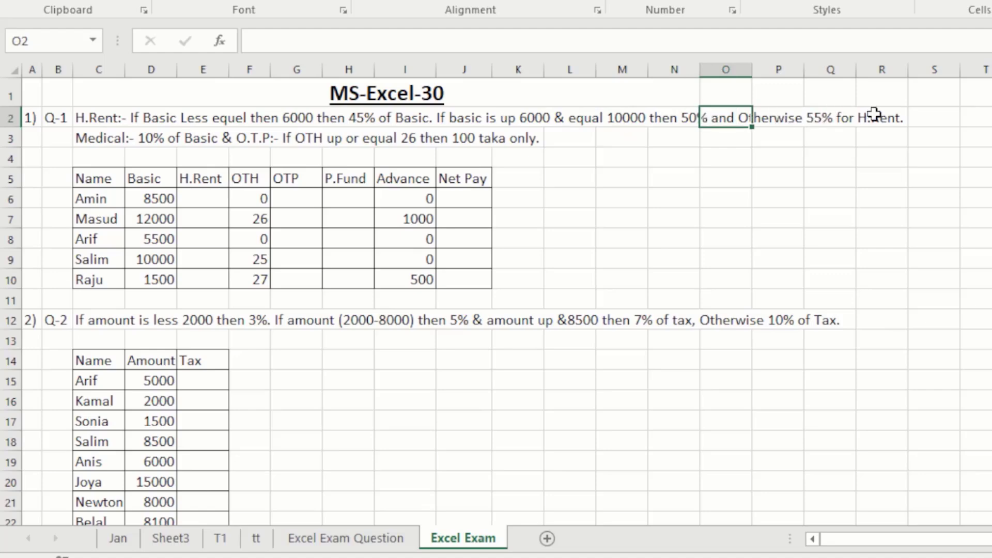
click(788, 121)
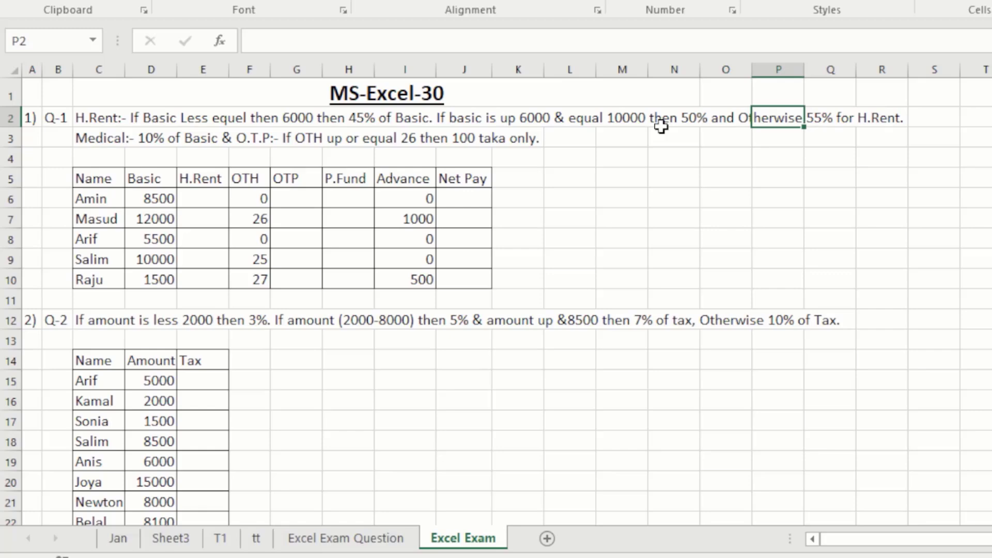
click(199, 215)
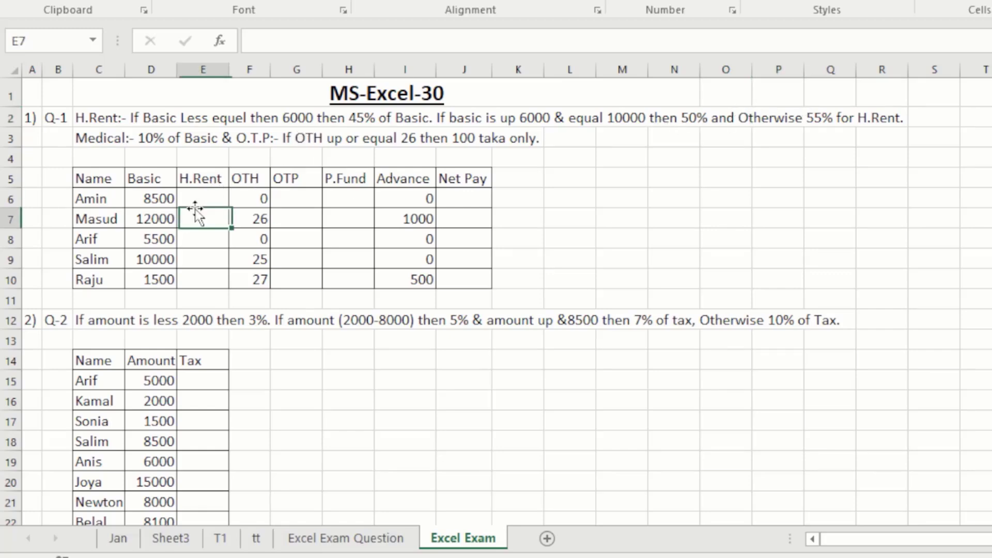
drag(199, 194, 204, 279)
click(206, 220)
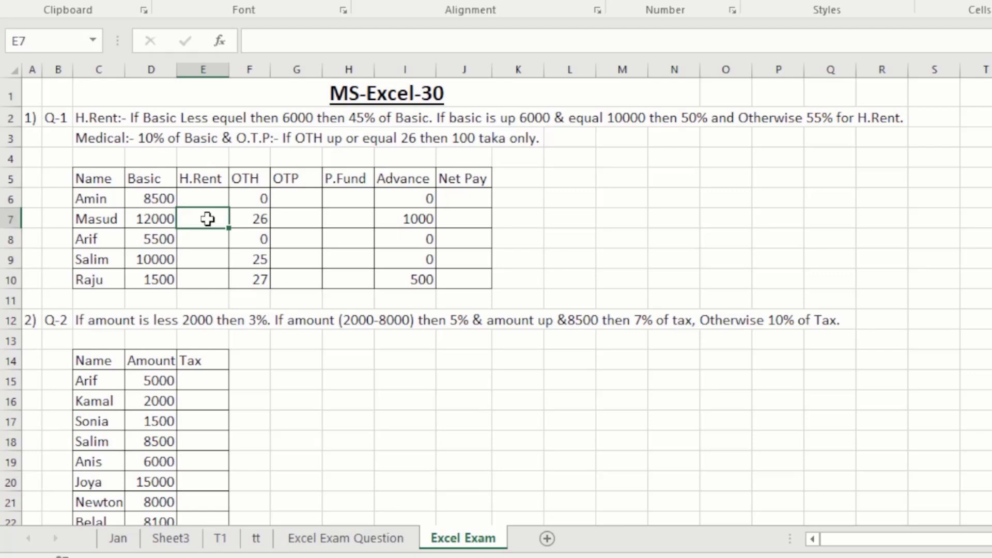
Step: Examine the O.T.P rule in row 3 against the OTH values and the empty OTP cells of the Q-1 table
click(312, 182)
click(294, 194)
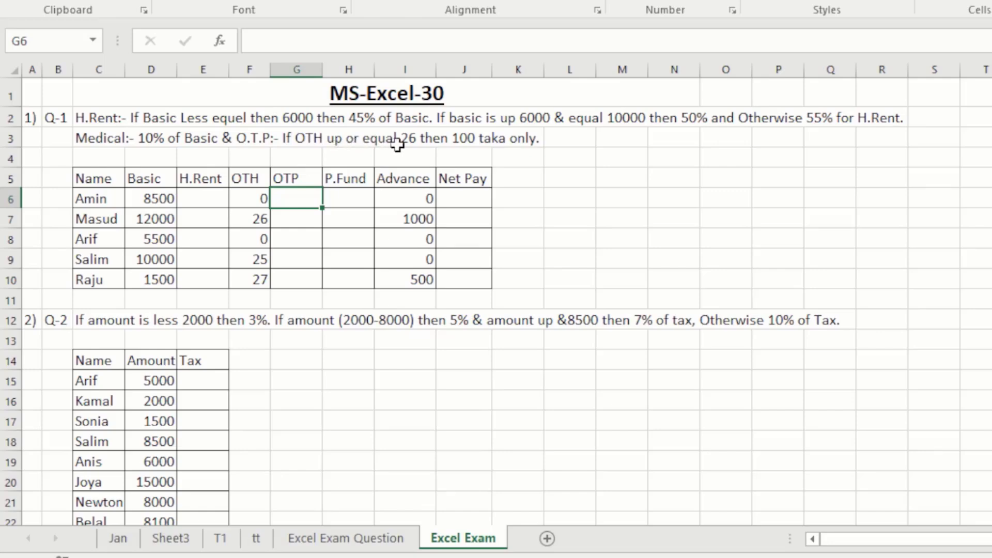
click(417, 140)
click(465, 140)
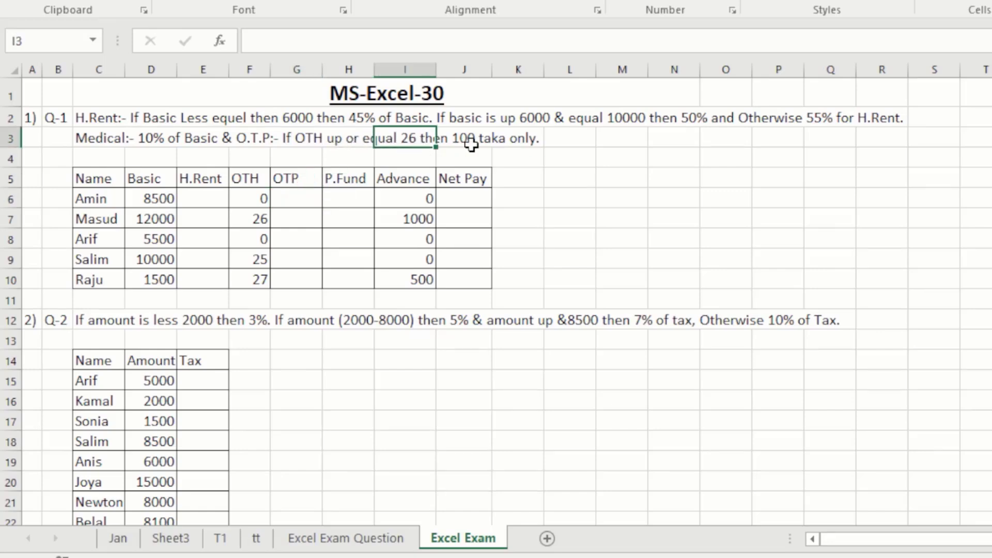
click(509, 142)
click(252, 201)
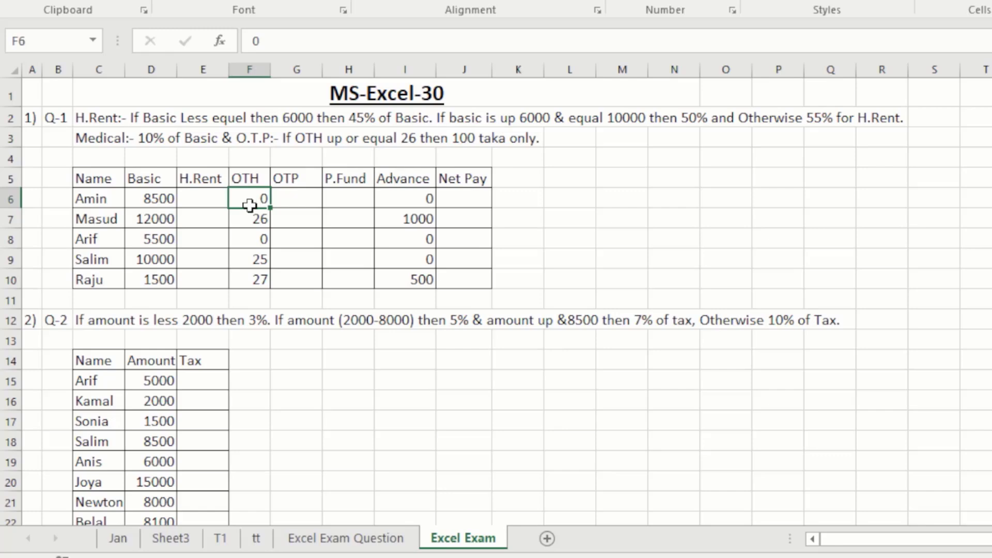
click(251, 219)
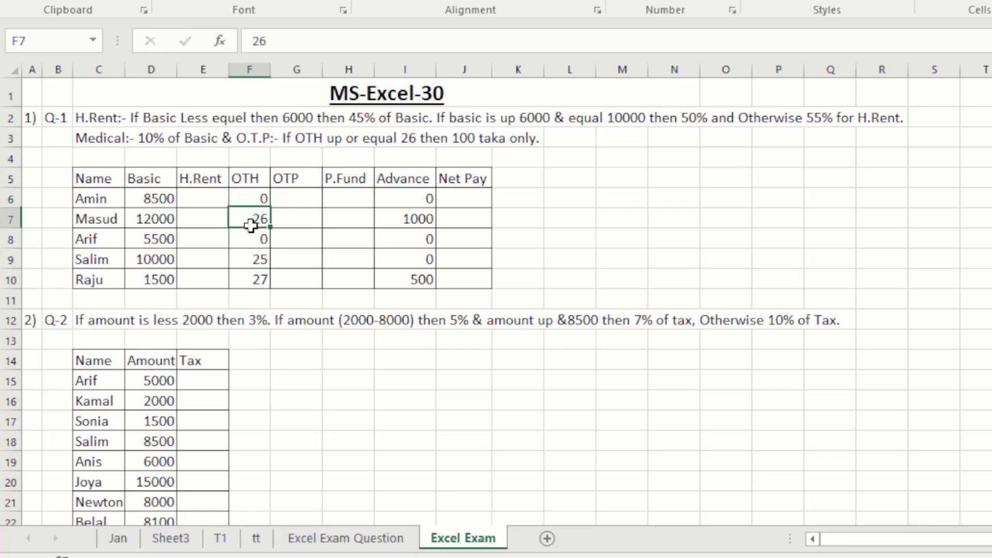
click(253, 200)
click(256, 218)
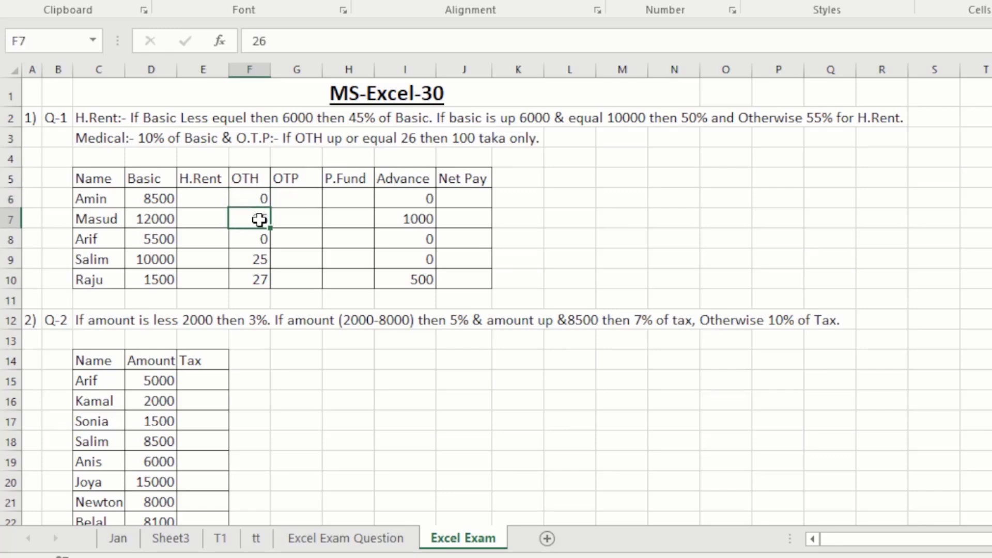
click(290, 197)
click(256, 196)
click(296, 196)
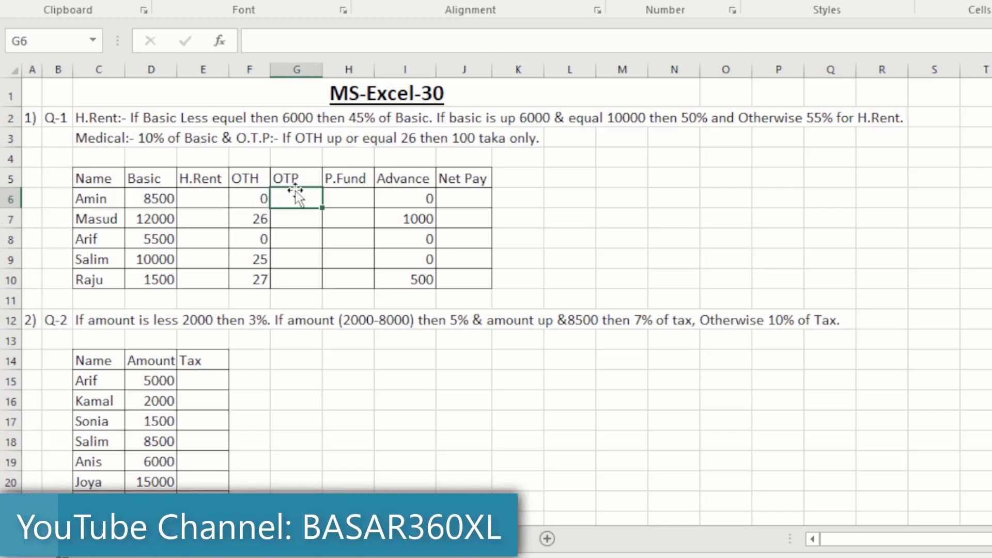
click(302, 222)
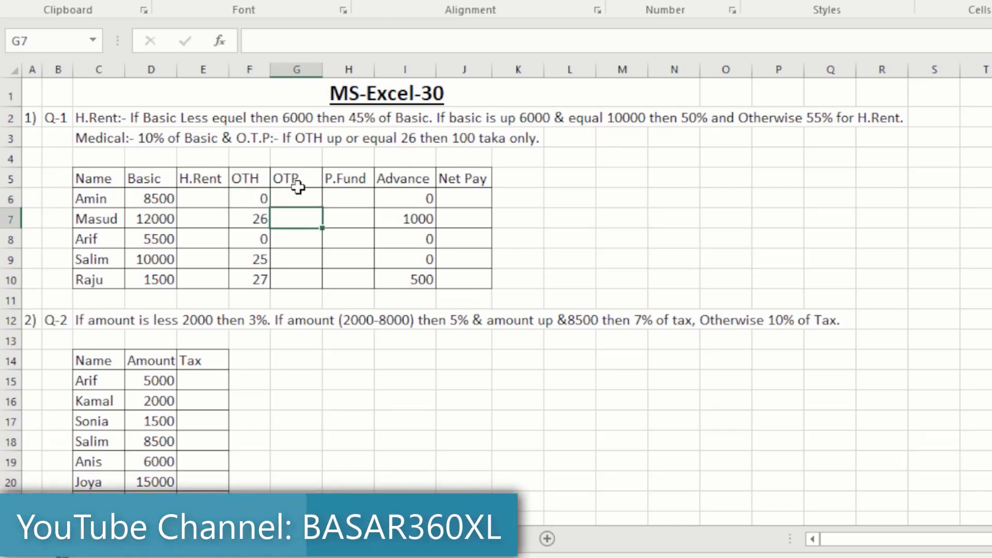
click(257, 219)
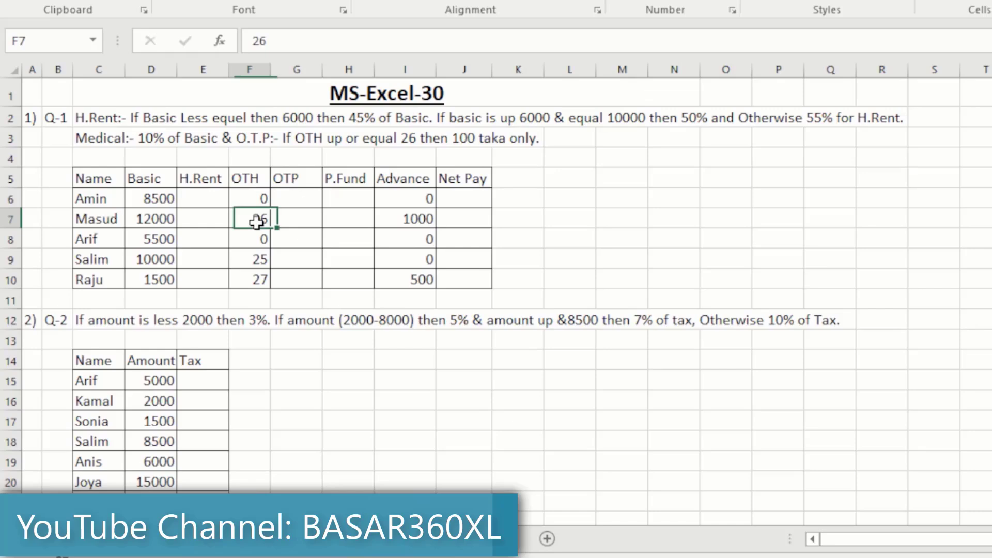
click(314, 200)
click(286, 237)
click(288, 256)
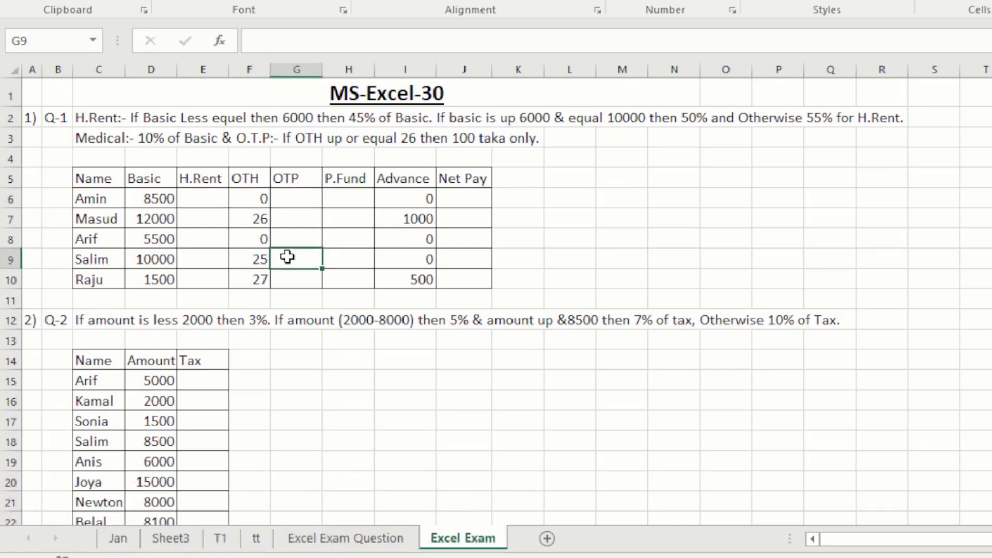
click(290, 202)
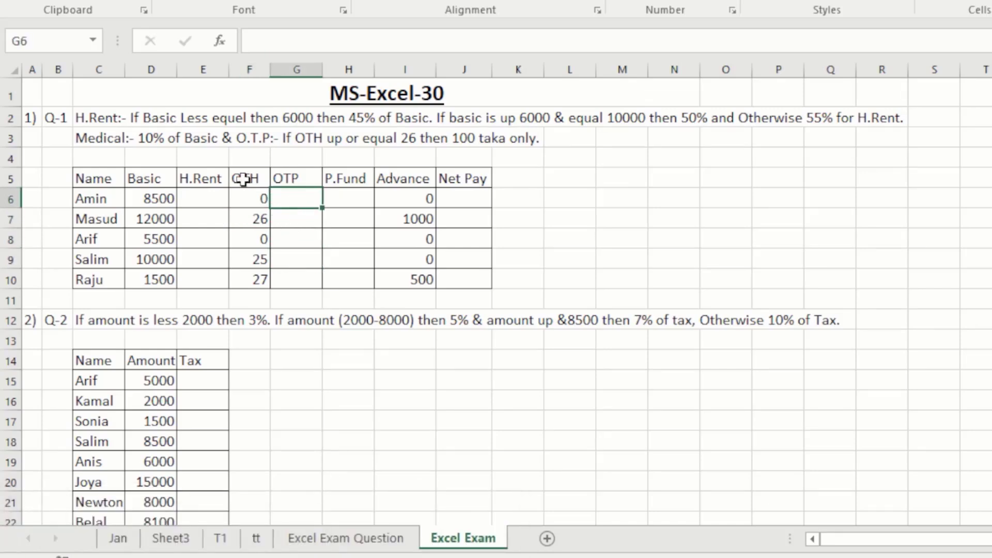
Step: Check the P.Fund column against the scanned question, the Medical percentage rule in row 3 and the Basic amounts
click(349, 181)
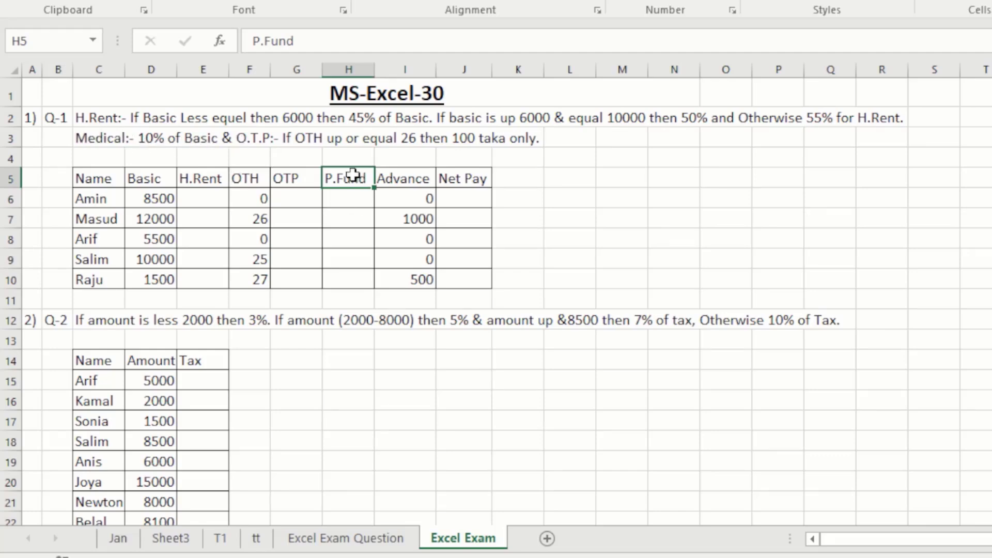
click(356, 538)
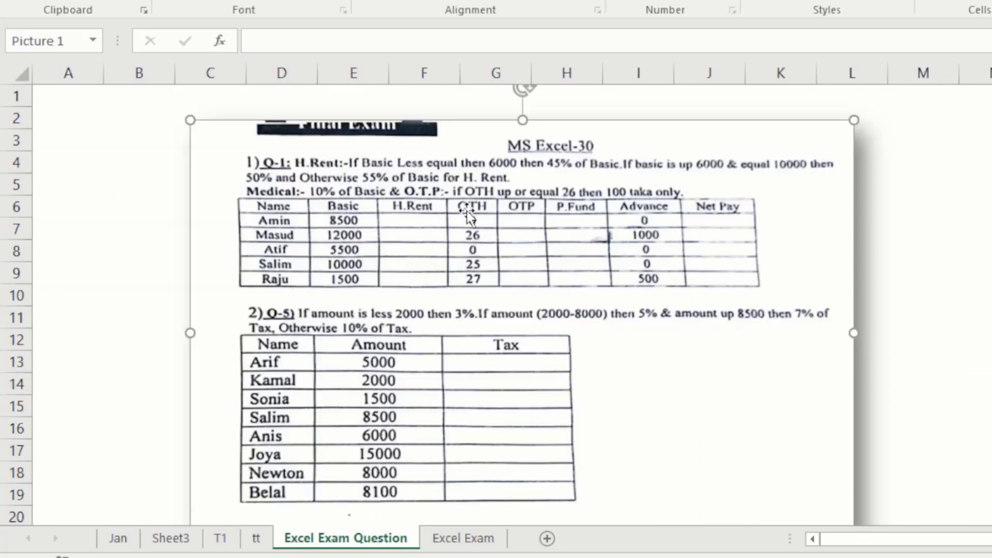
click(457, 536)
click(120, 133)
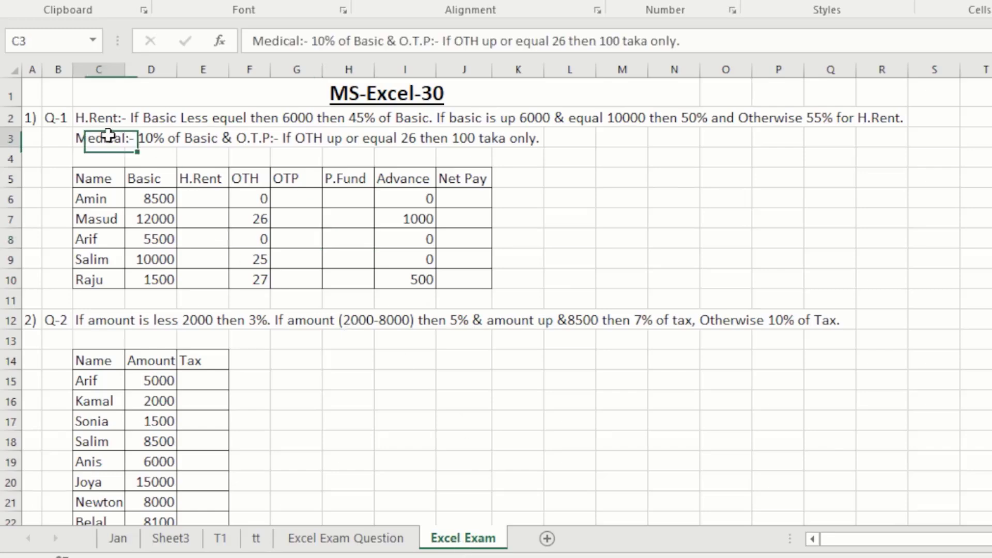
click(223, 145)
click(363, 199)
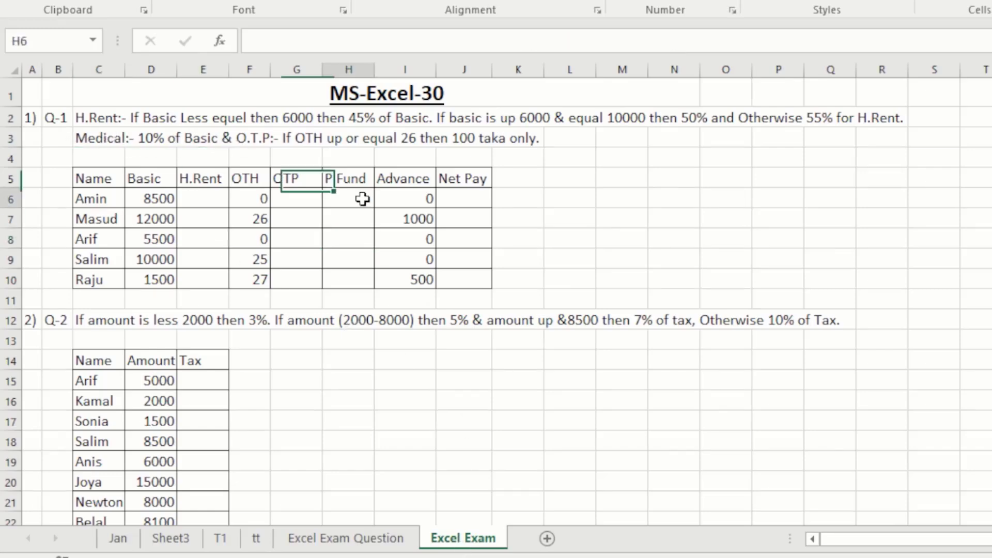
click(152, 198)
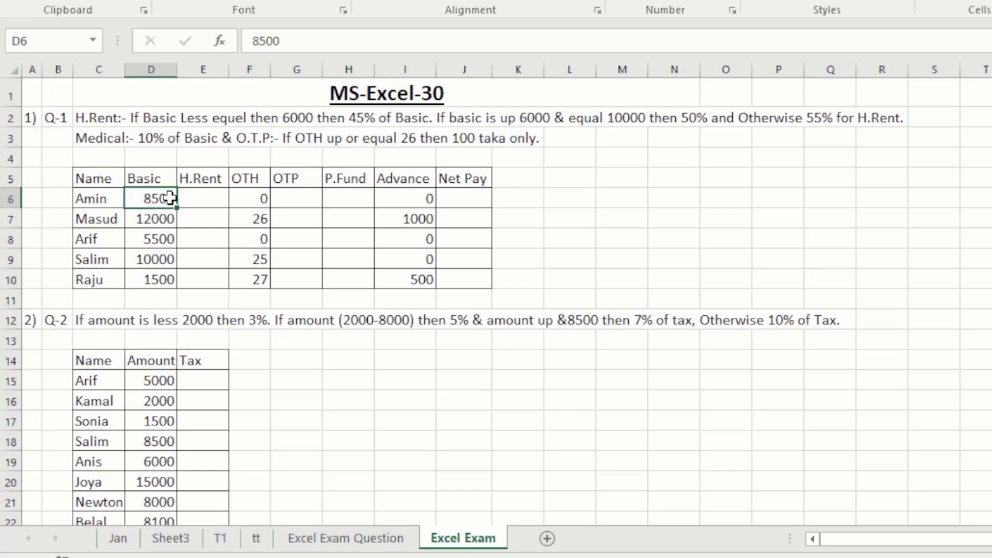
click(359, 184)
click(353, 196)
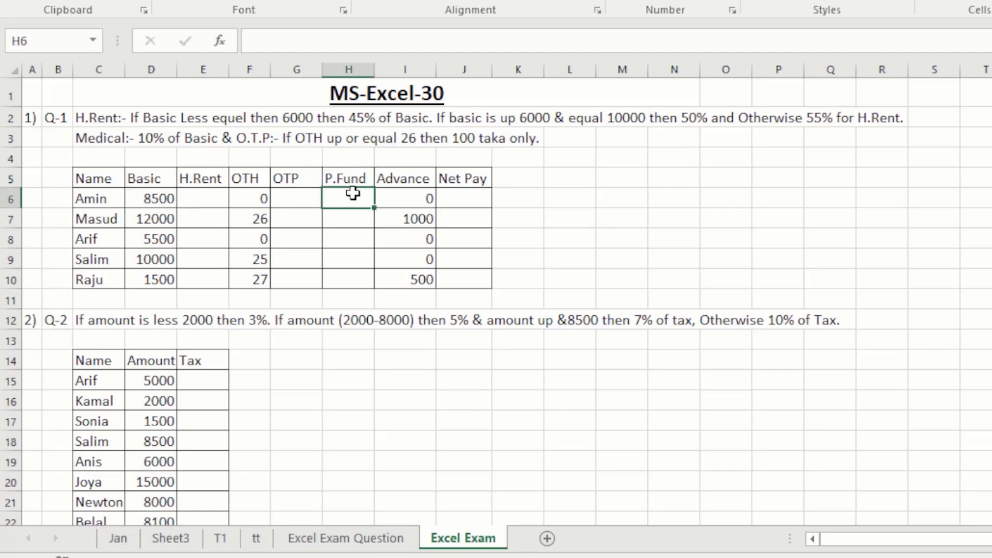
click(351, 215)
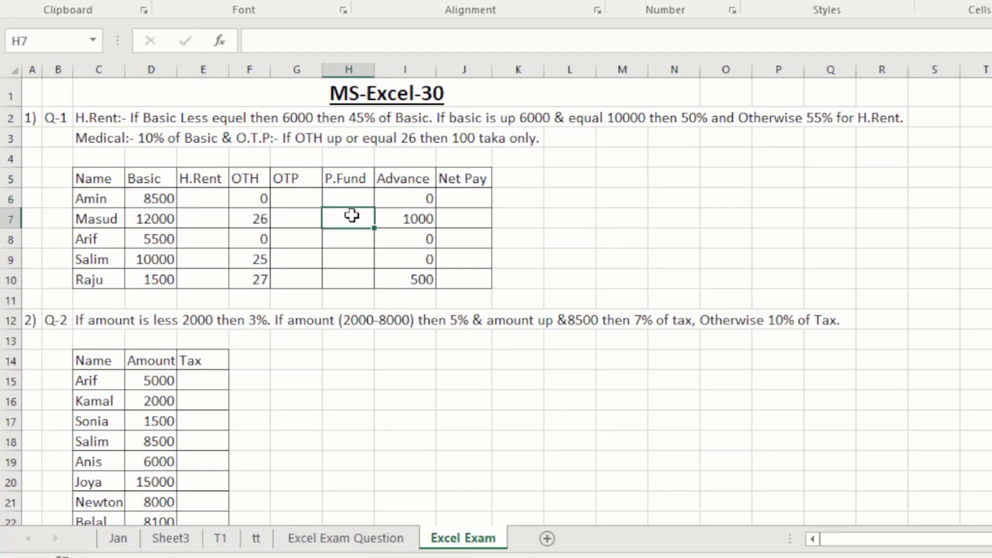
Step: Review the Advance and Net Pay columns of the Q-1 table
click(410, 203)
click(411, 178)
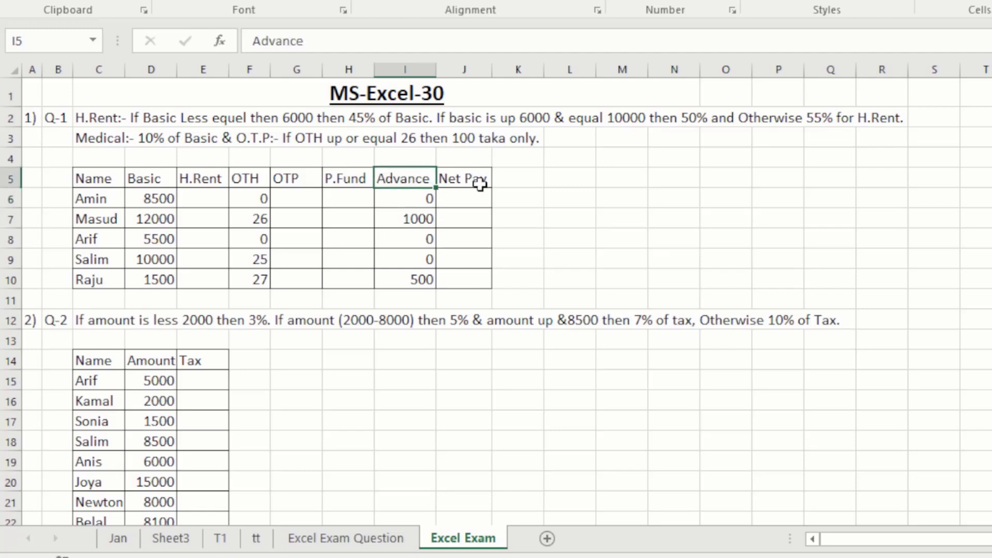
click(479, 185)
click(460, 202)
click(458, 183)
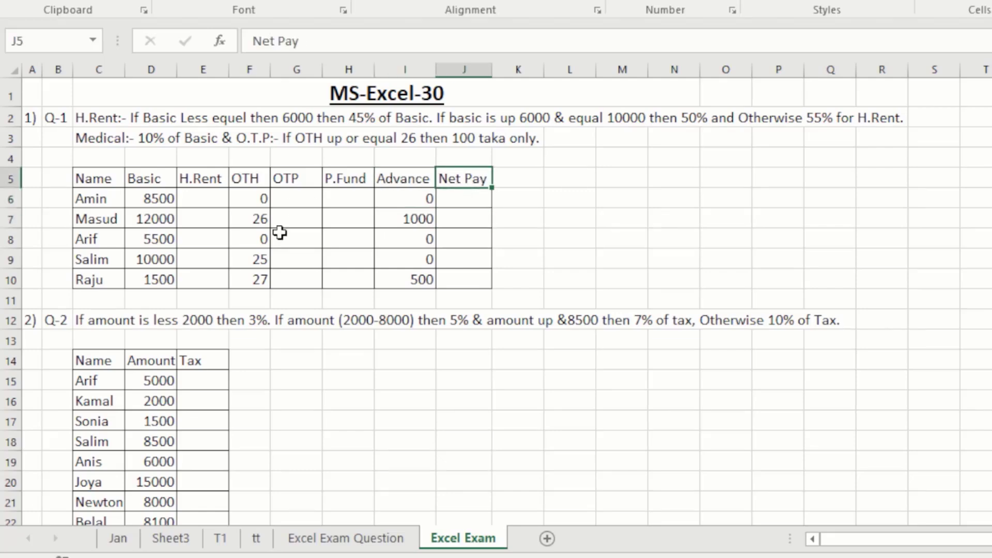
Step: Read the Q-2 tax rule in row 12 for amounts below 2000 and from 2000 to 8000 against the empty Tax cells
click(408, 196)
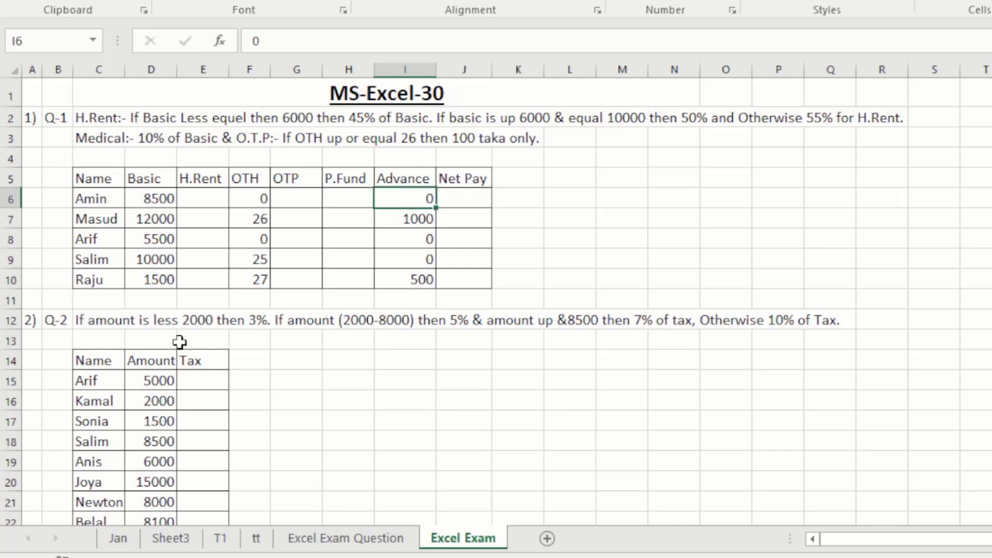
click(80, 316)
click(54, 317)
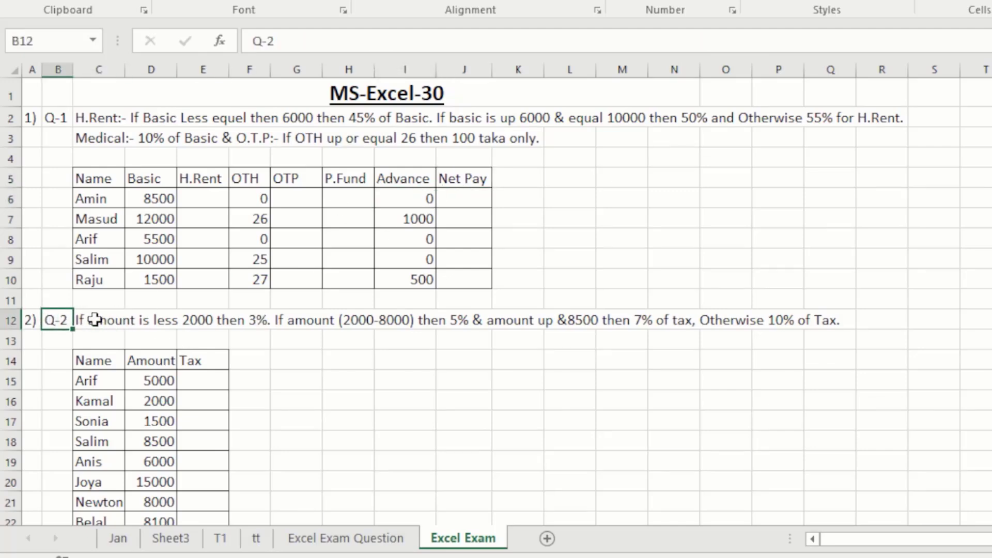
click(89, 320)
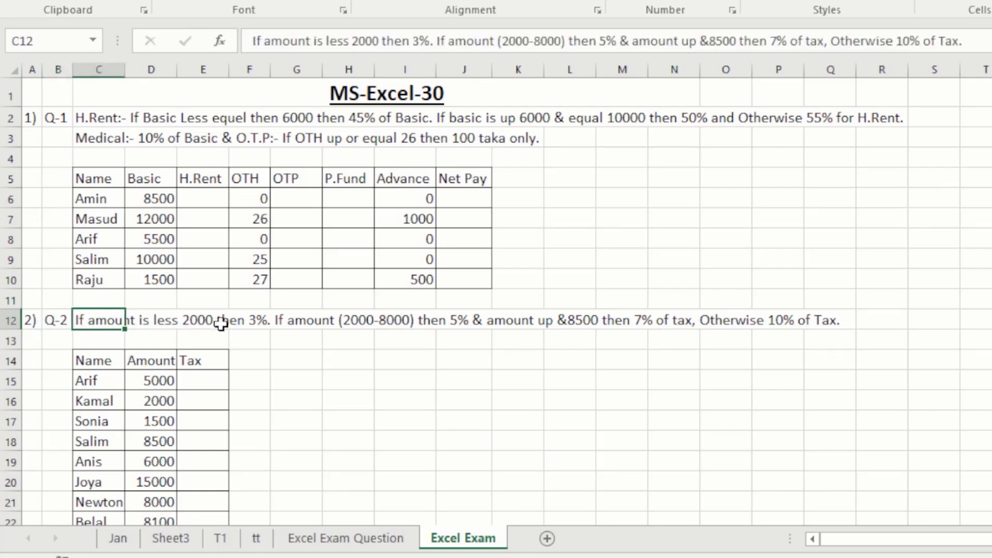
click(246, 324)
click(205, 393)
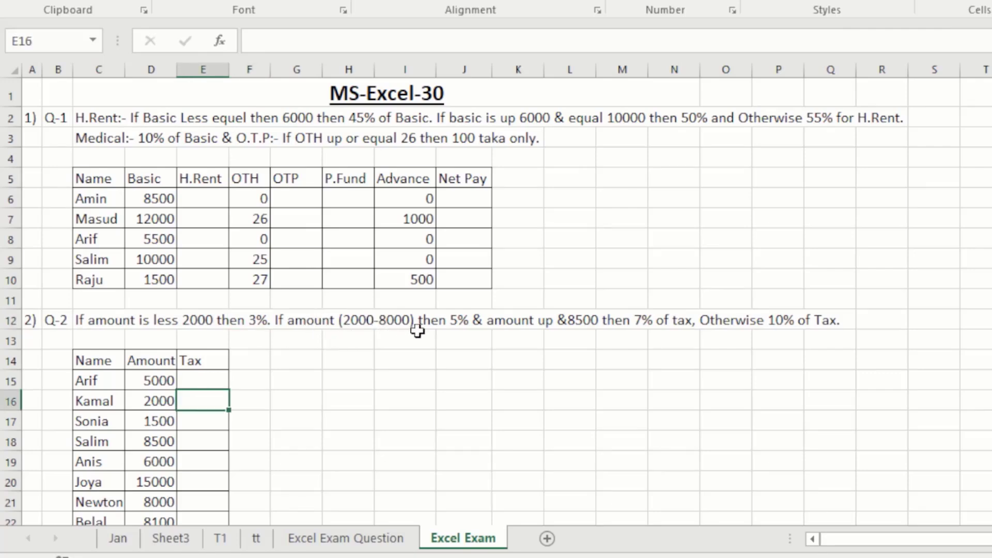
click(474, 323)
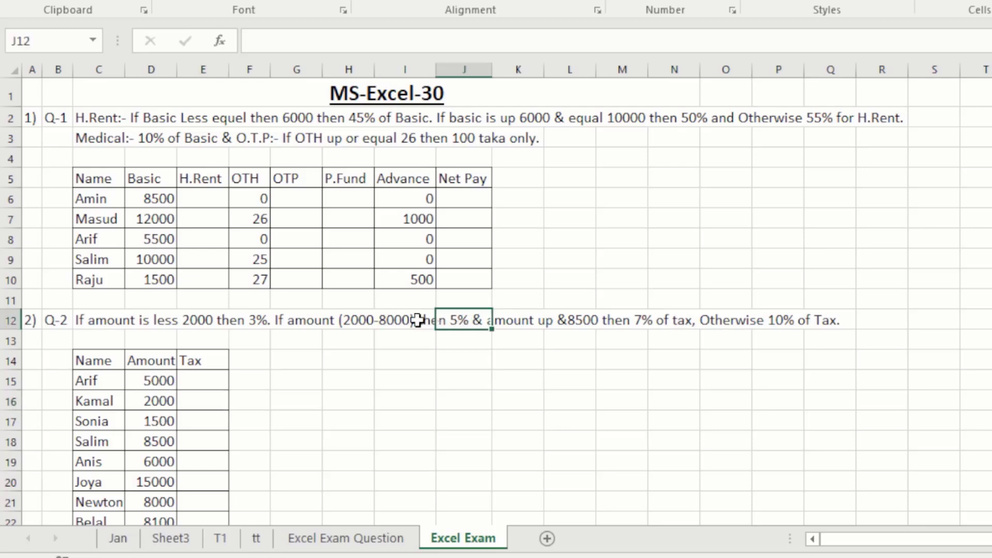
click(371, 323)
click(382, 323)
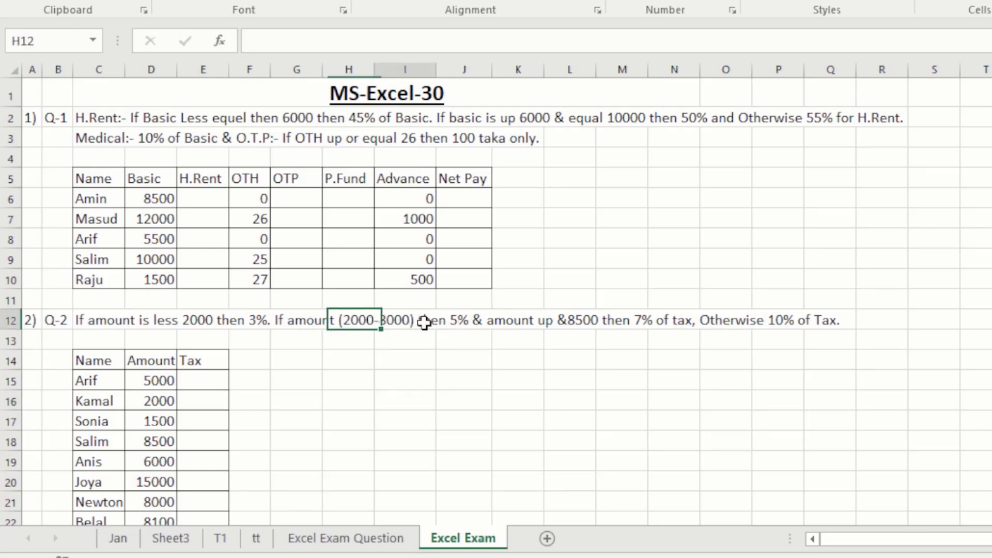
click(212, 378)
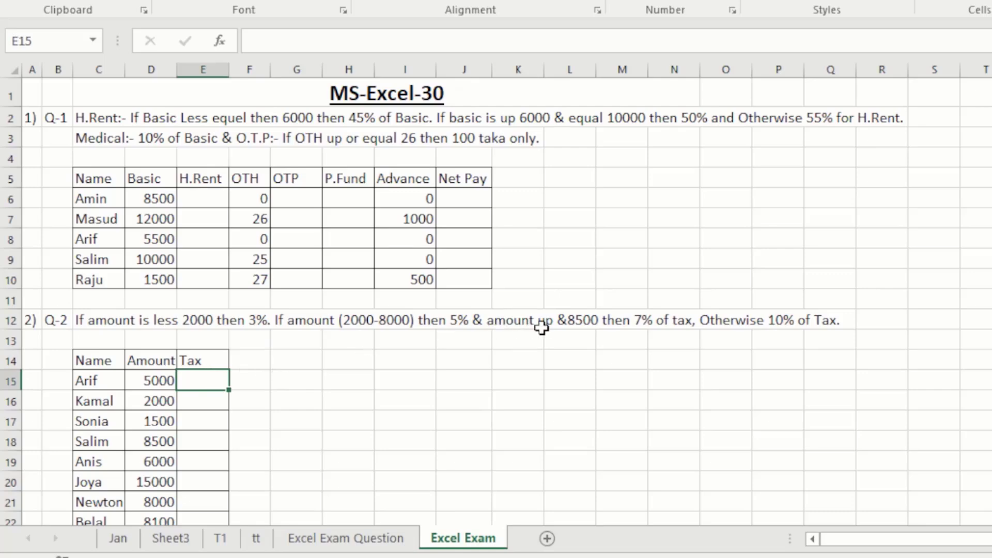
Step: Examine the rest of the Q-2 rule, covering amounts up to 8500 and the otherwise case, alongside the Tax column
click(600, 324)
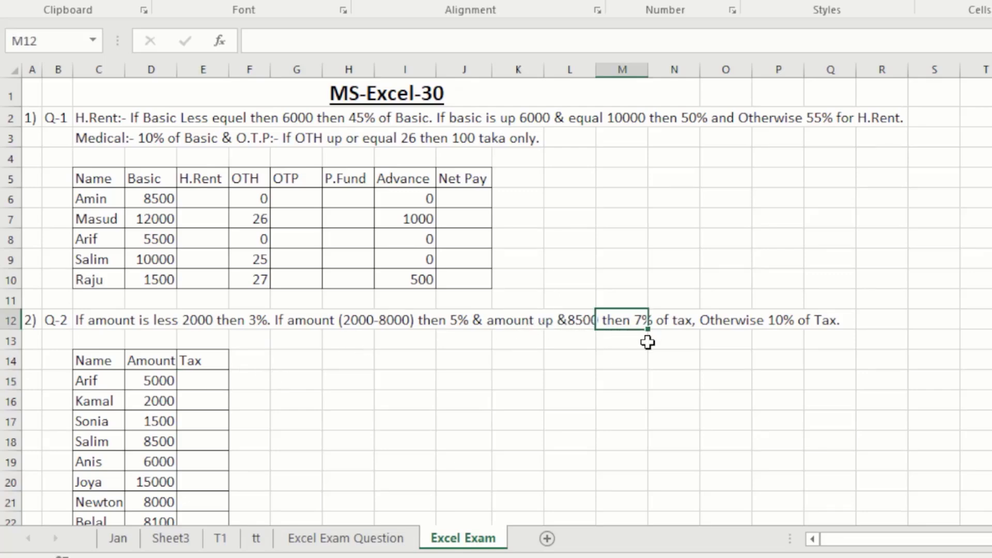
click(666, 336)
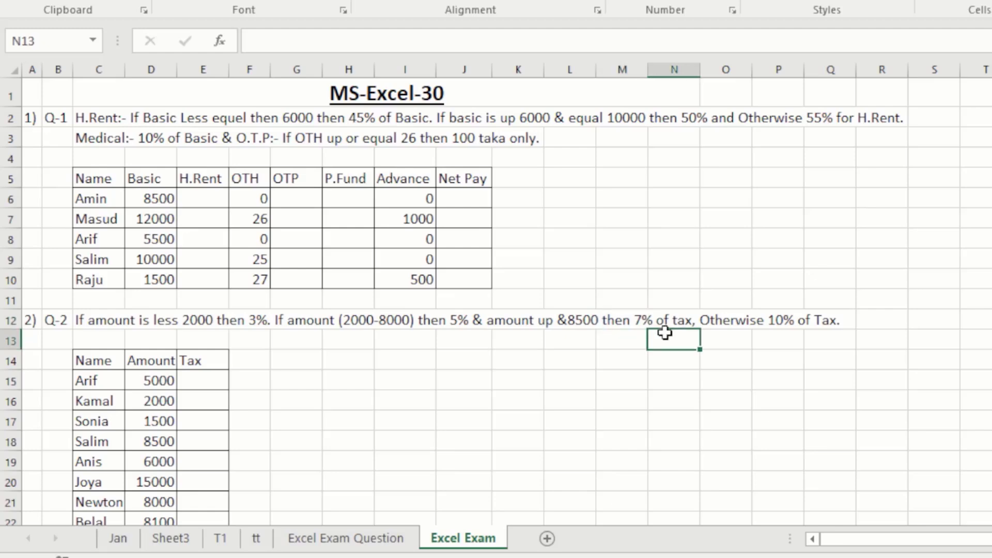
click(694, 322)
click(221, 376)
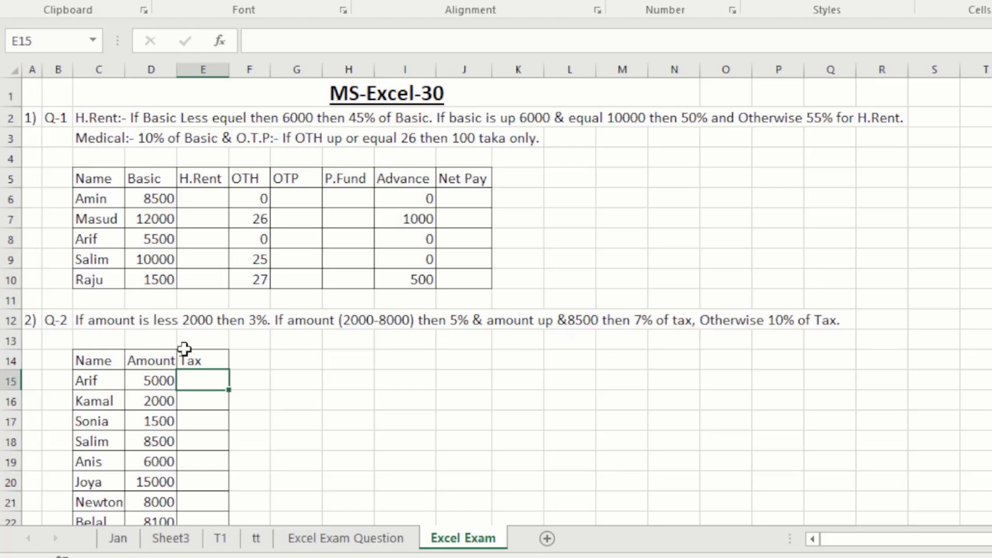
click(202, 398)
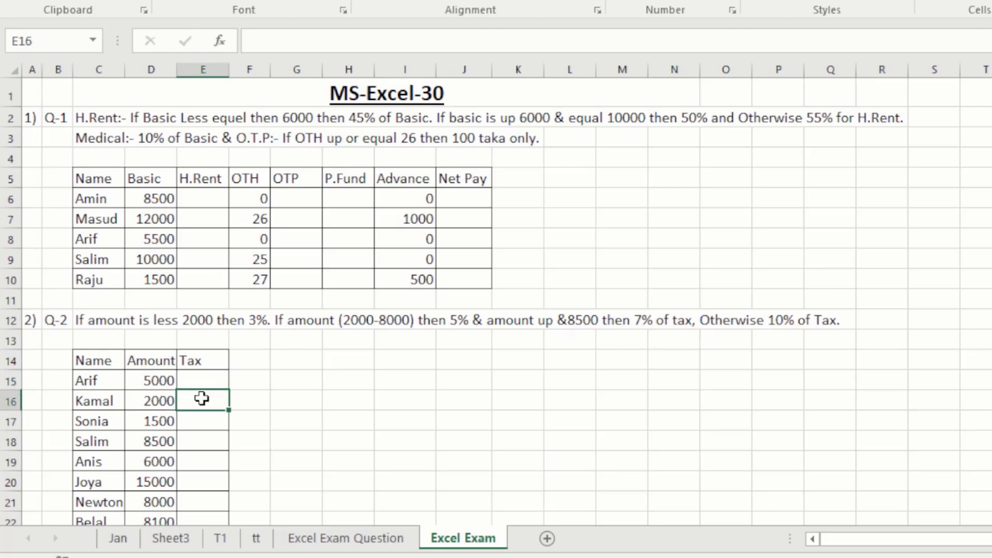
click(650, 319)
click(806, 299)
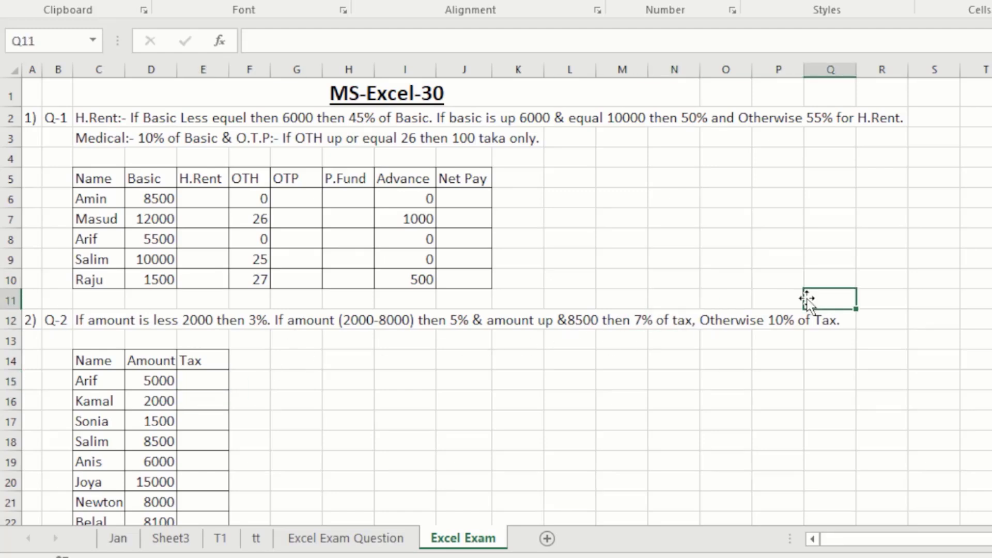
click(711, 338)
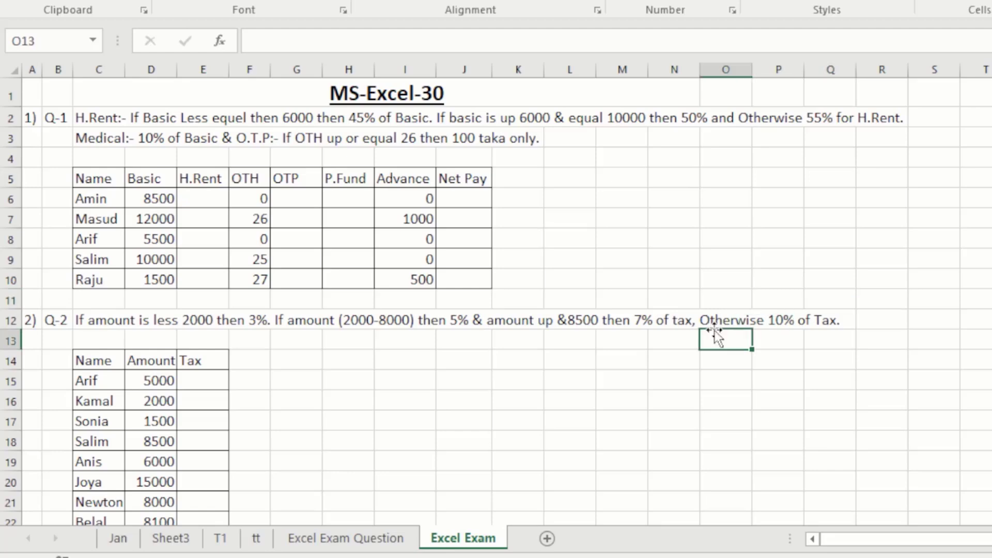
click(810, 323)
click(204, 376)
click(279, 391)
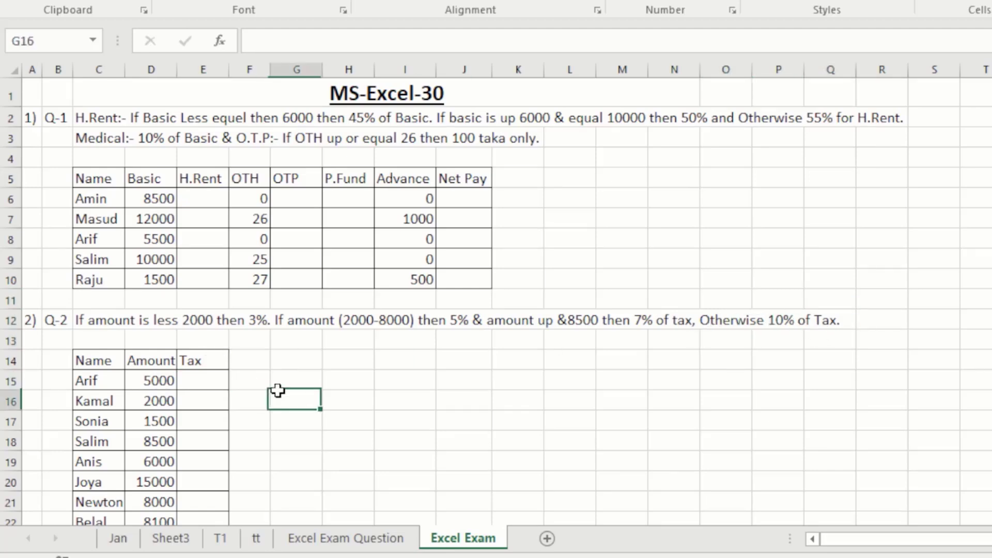
click(345, 357)
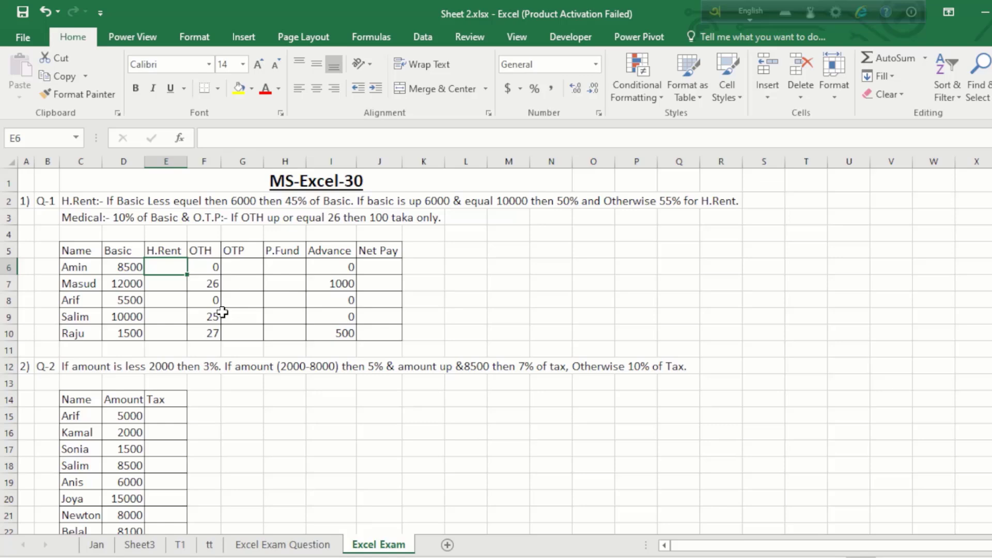
Step: Begin the H.Rent formula in E6 with an IF function testing whether Basic D6<=6000
text(=)
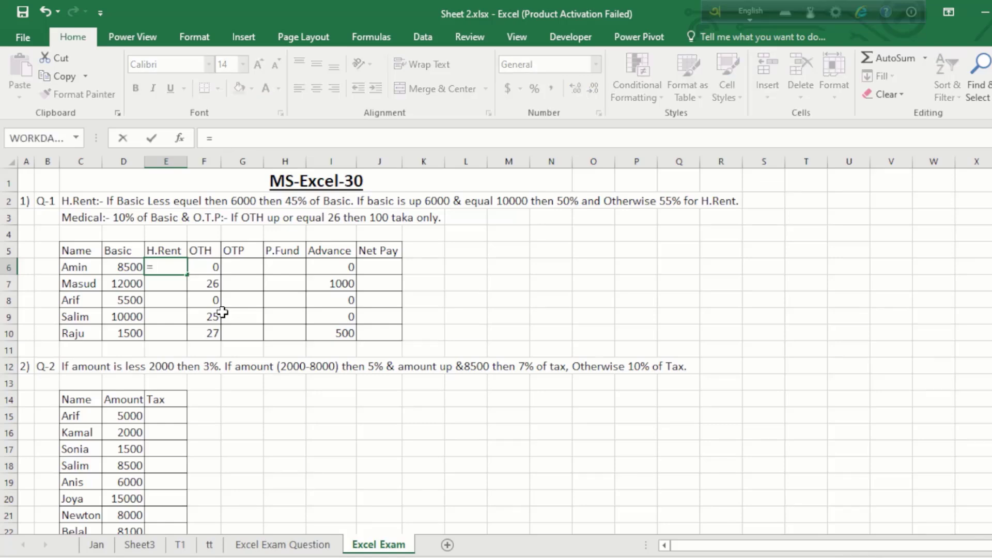
text(if)
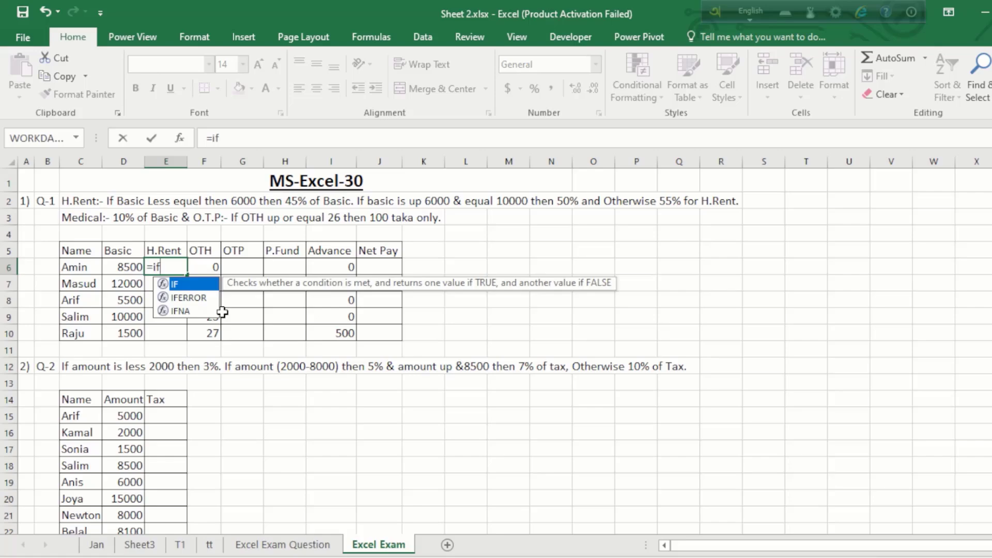
key(Tab)
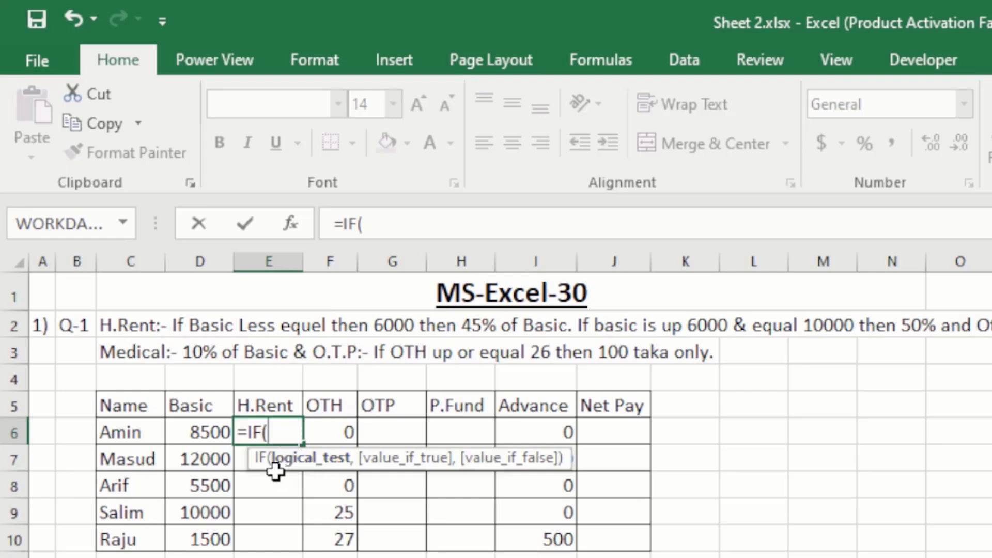
click(199, 436)
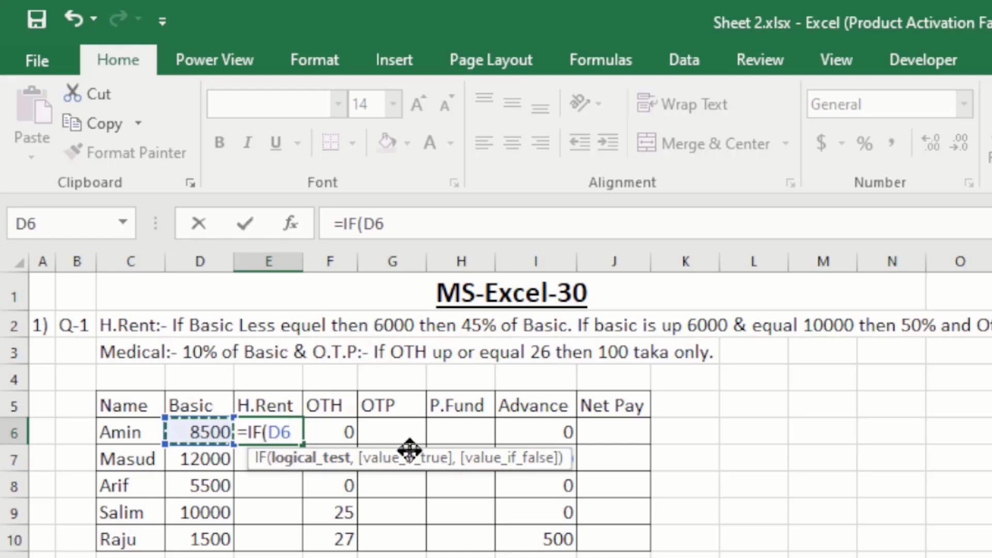
text(<)
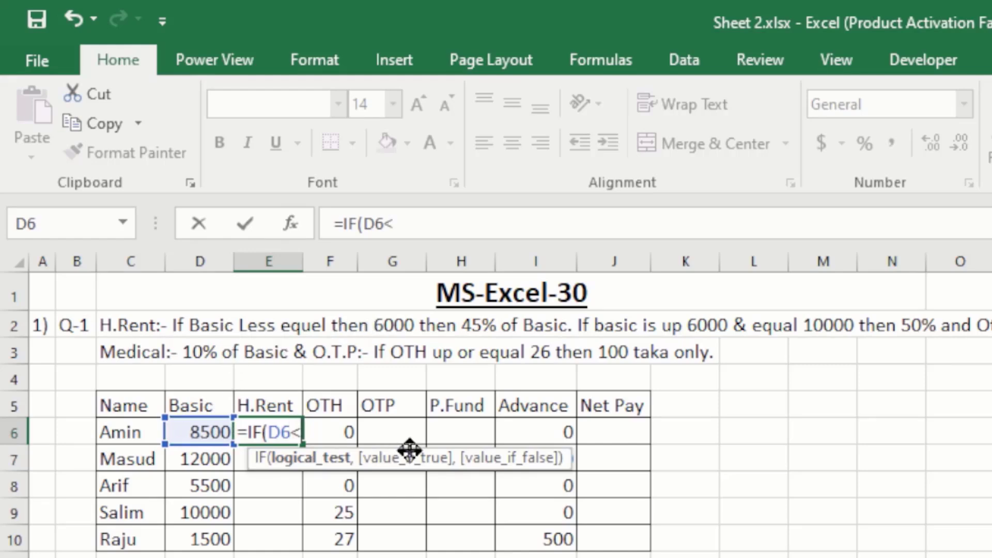
text(=)
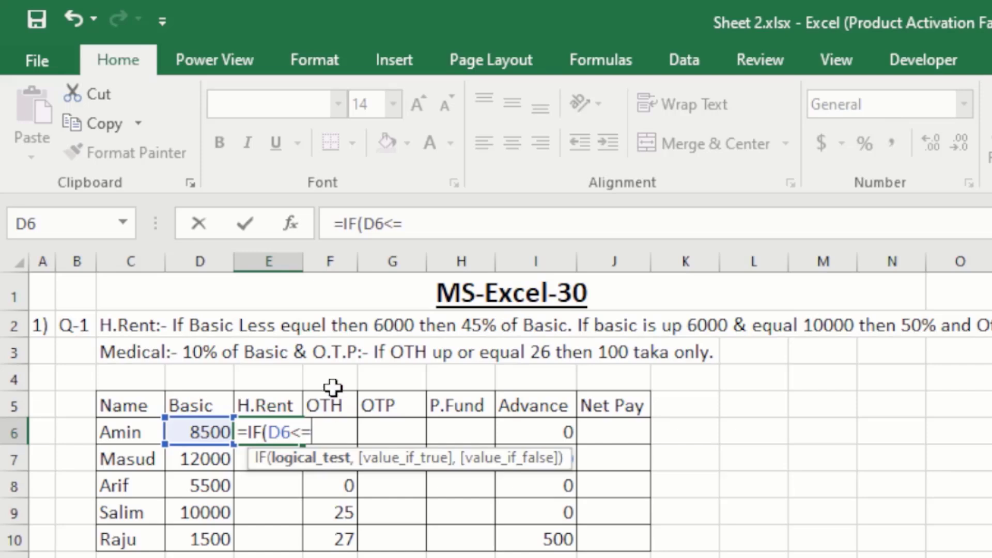
text(6000)
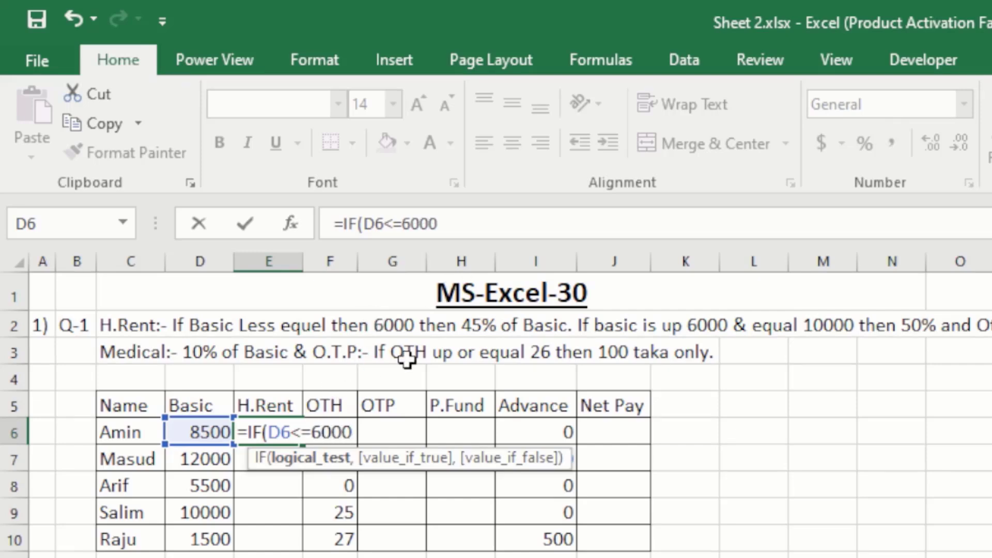
Step: Make the E6 formula return D6*0.45 when true and nest a second IF as its value if false
text(,)
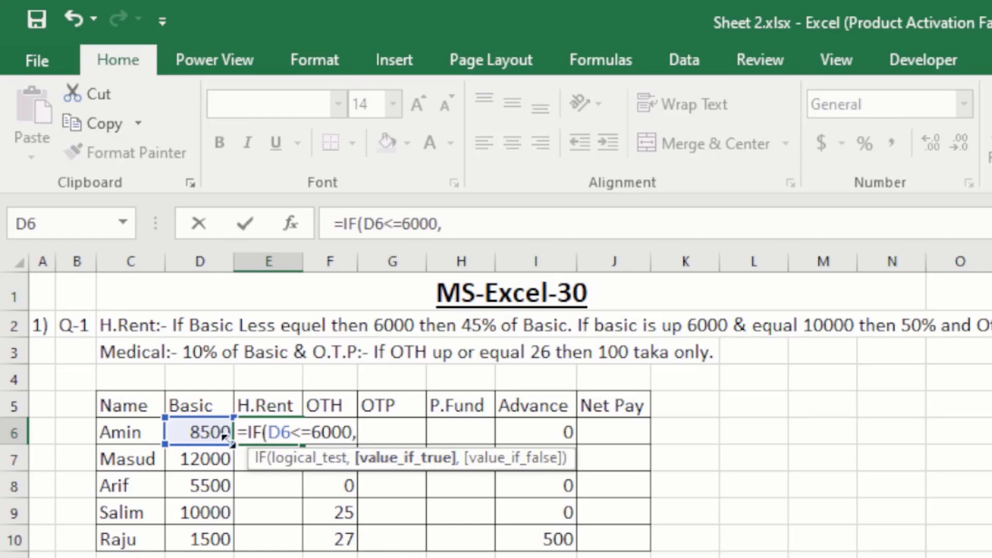
click(201, 433)
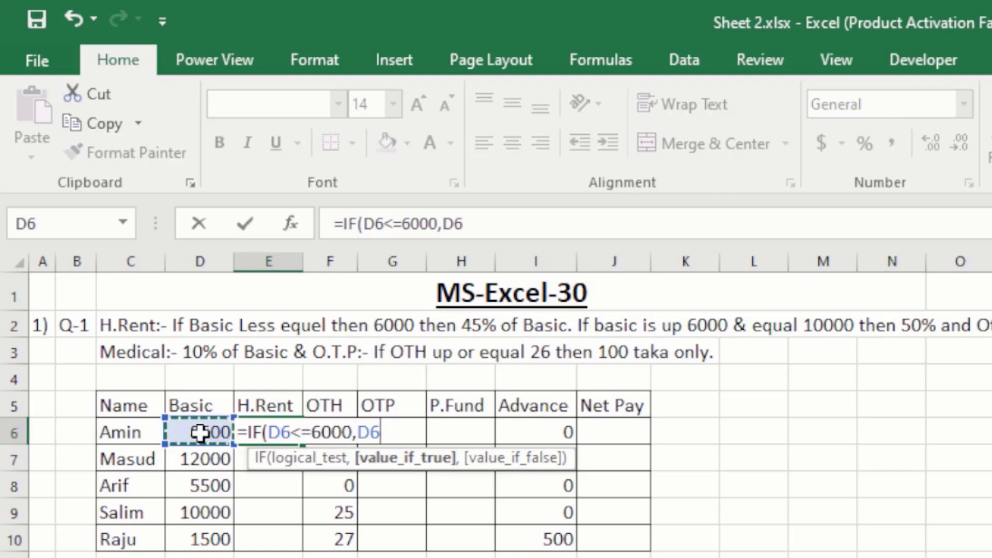
text(*)
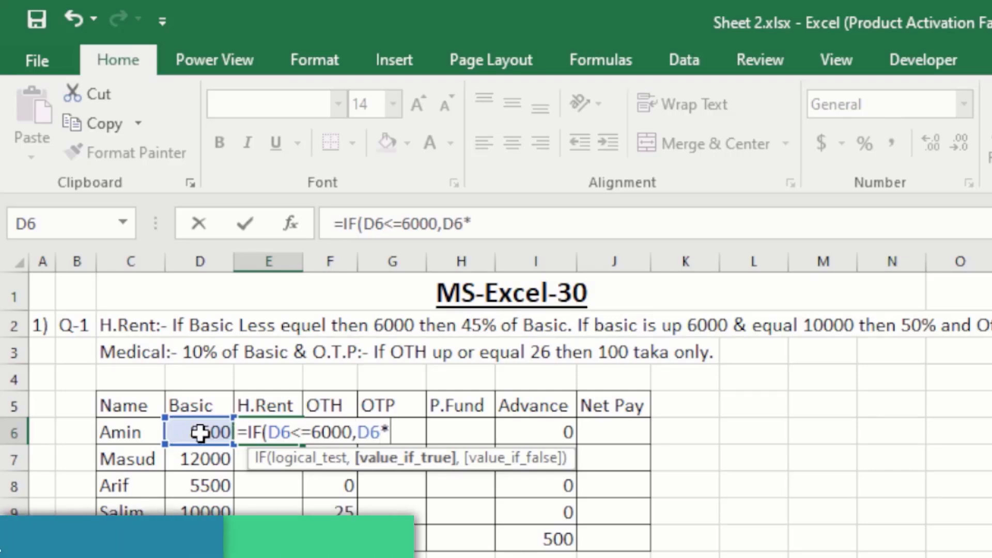
text(0.45)
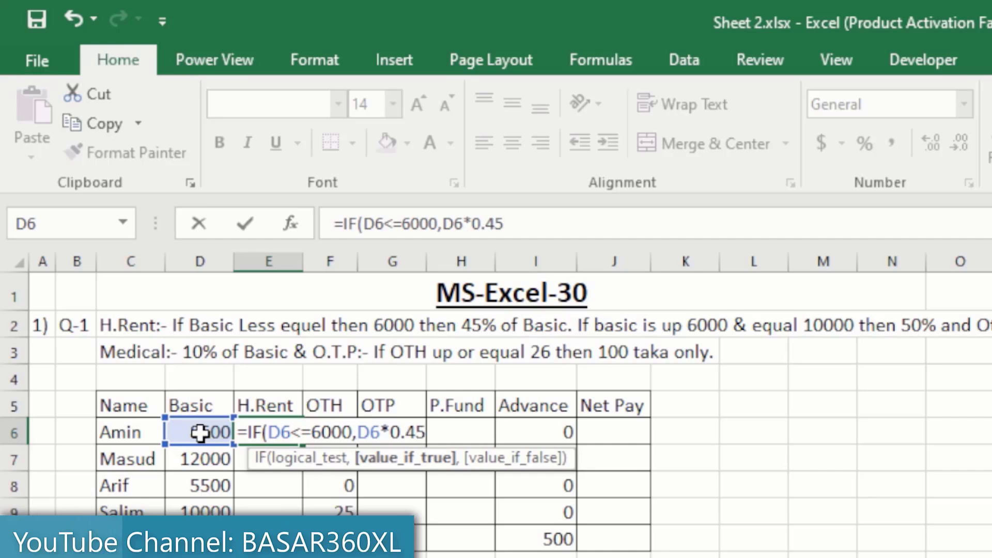
text(,)
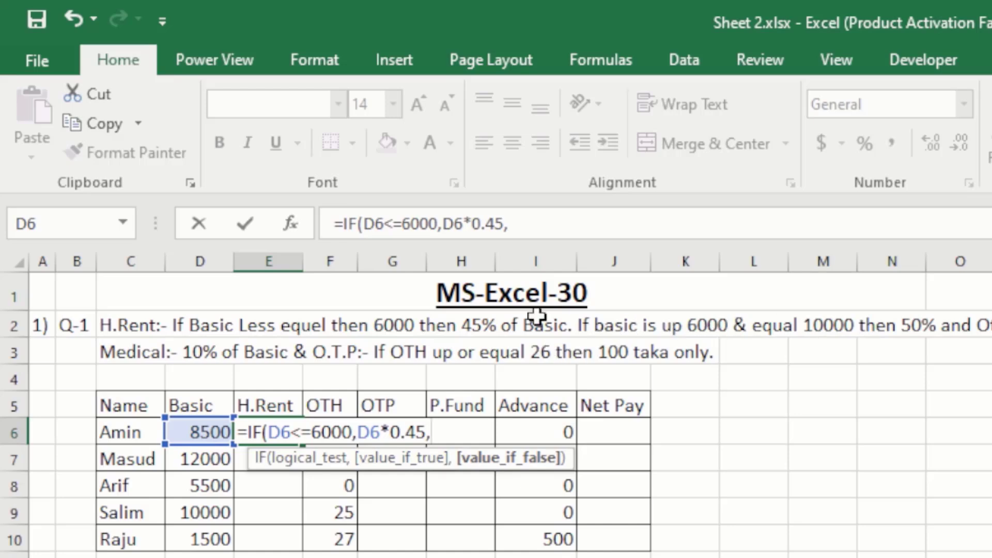
text(if)
key(Tab)
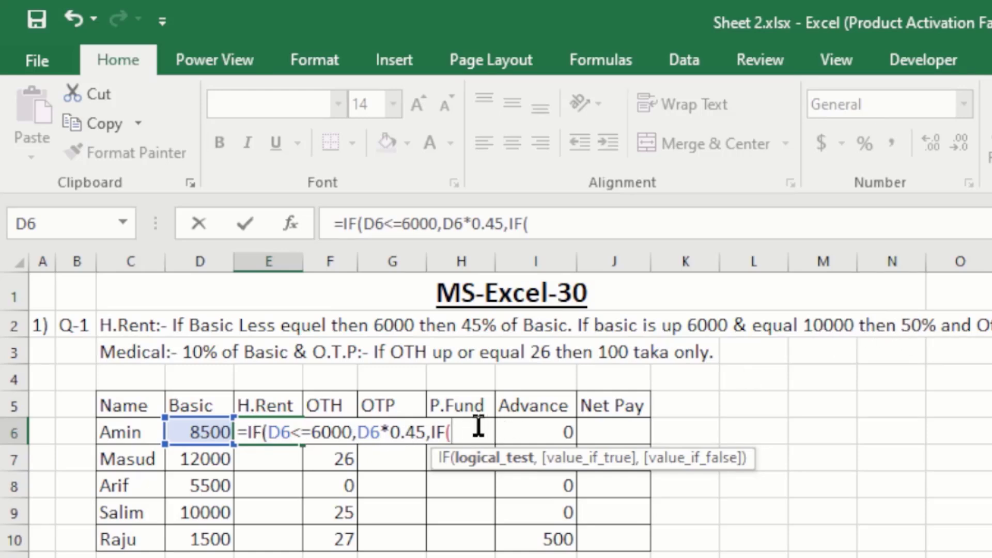
click(194, 429)
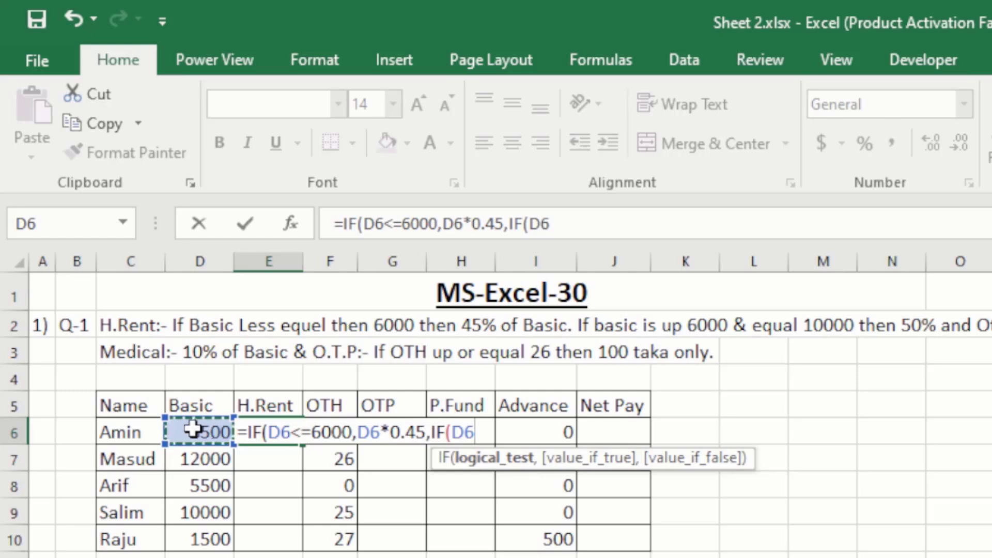
key(BackSpace)
key(BackSpace)
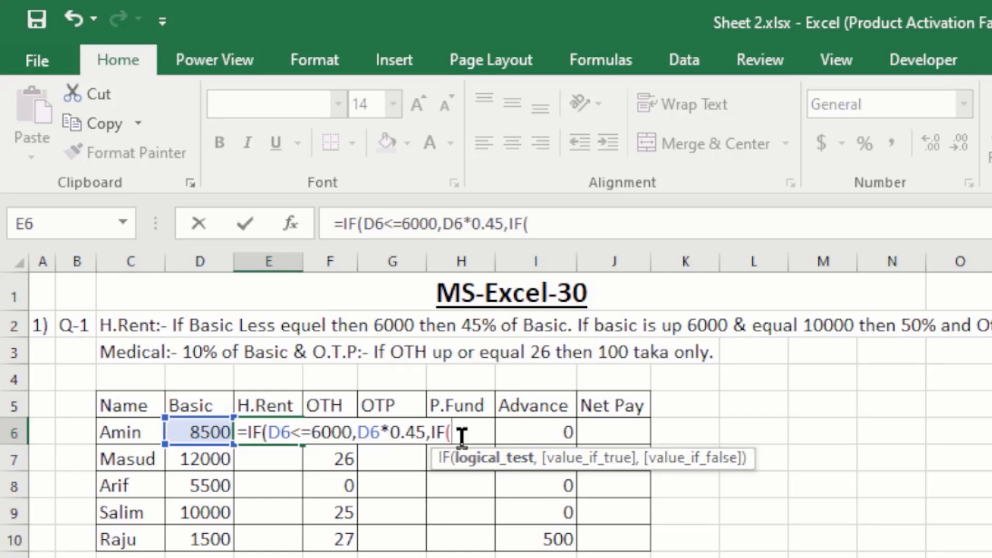
Step: Use AND(D6>=6000,D6<=10000) as the logical test of the nested IF in the E6 formula
text(and)
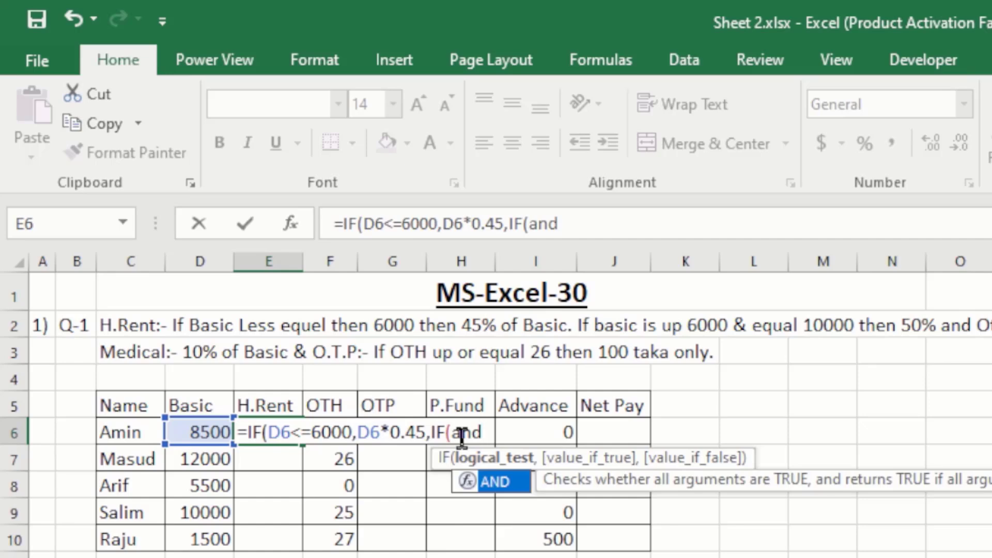
key(Tab)
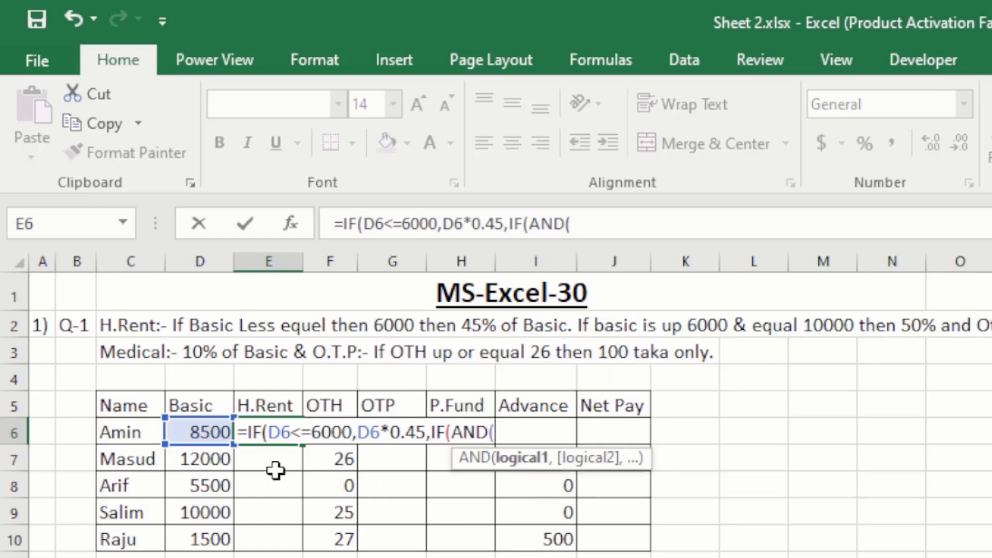
click(190, 431)
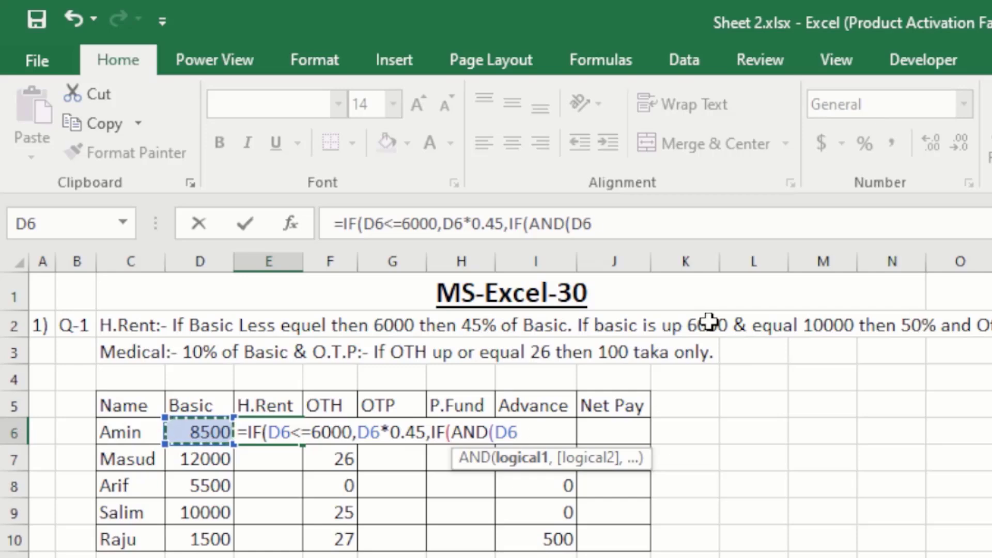
text(>)
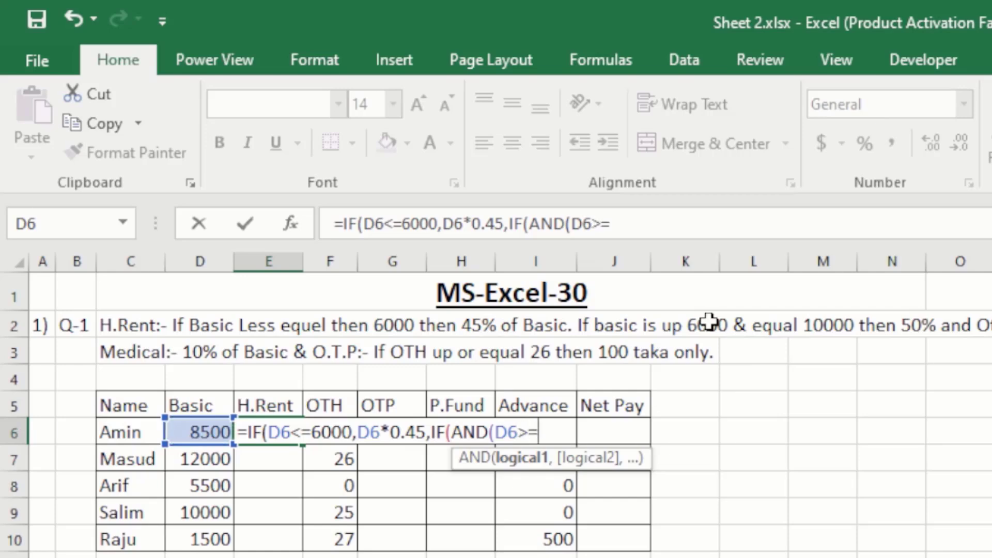
text(=6000)
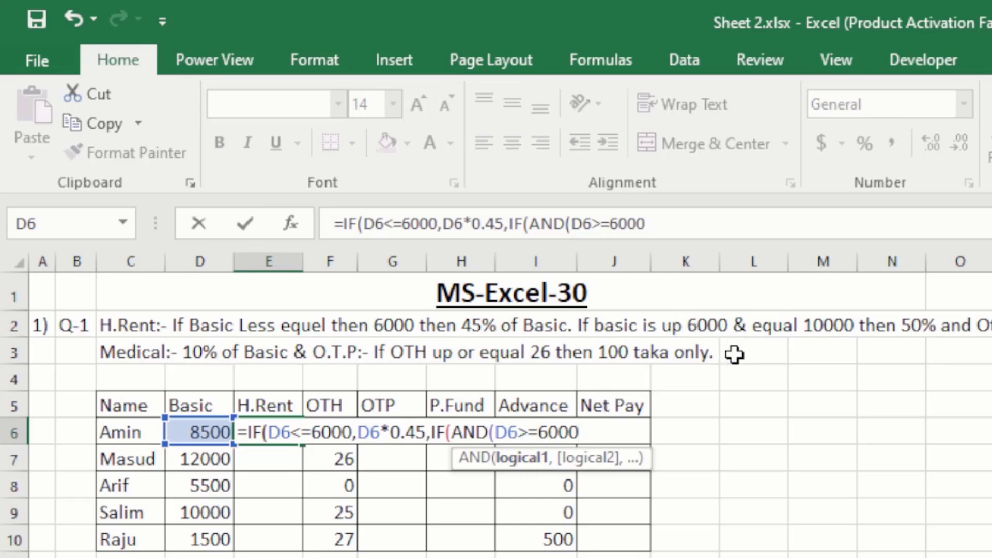
text(,)
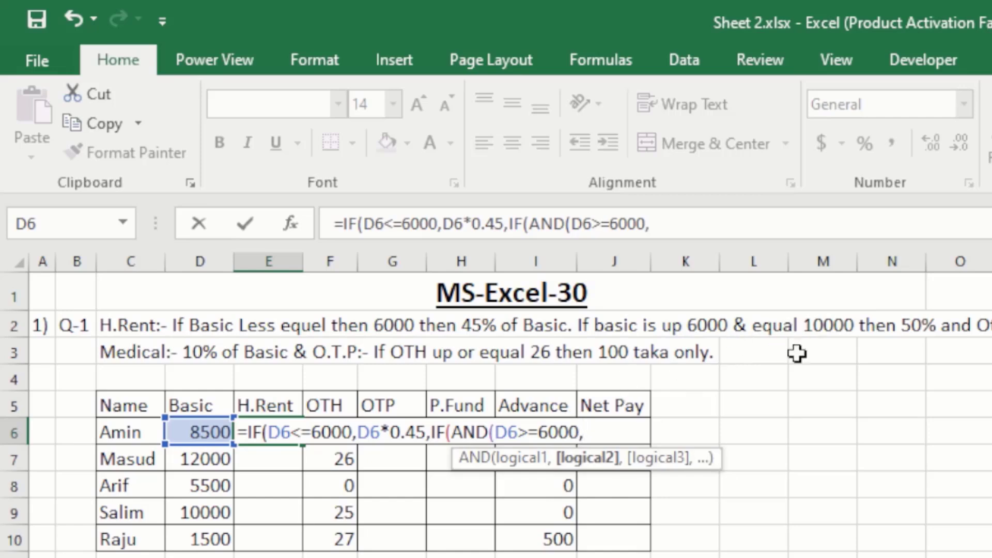
click(203, 431)
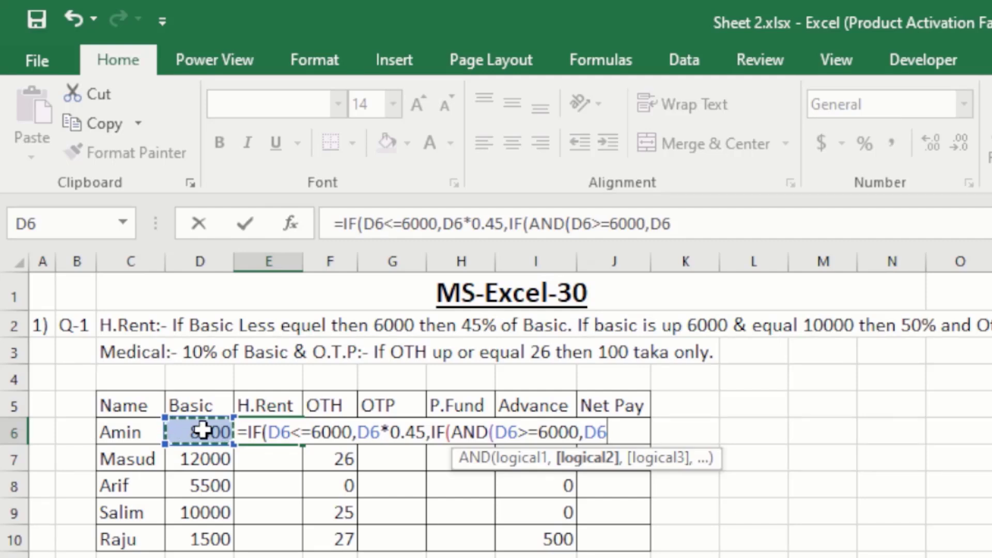
text(>)
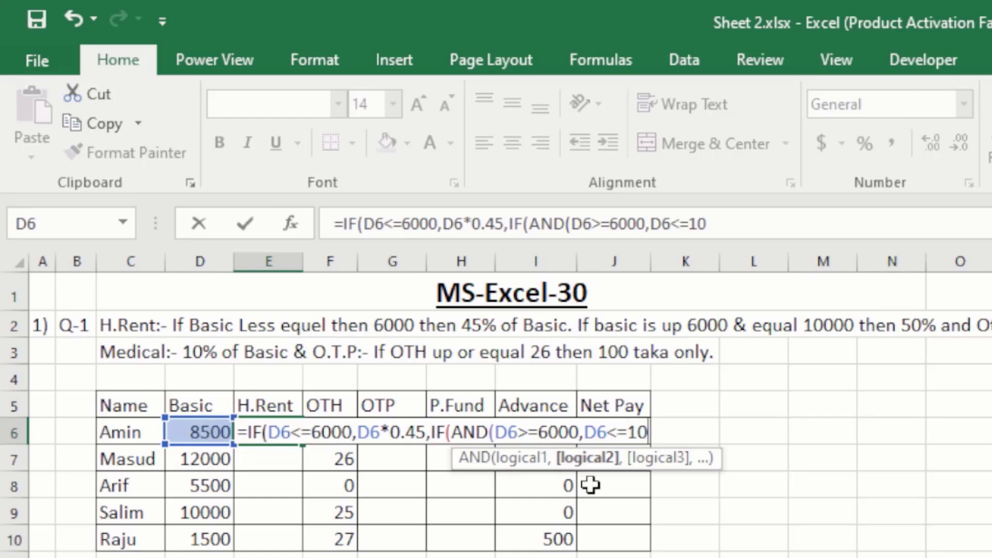
text(000)
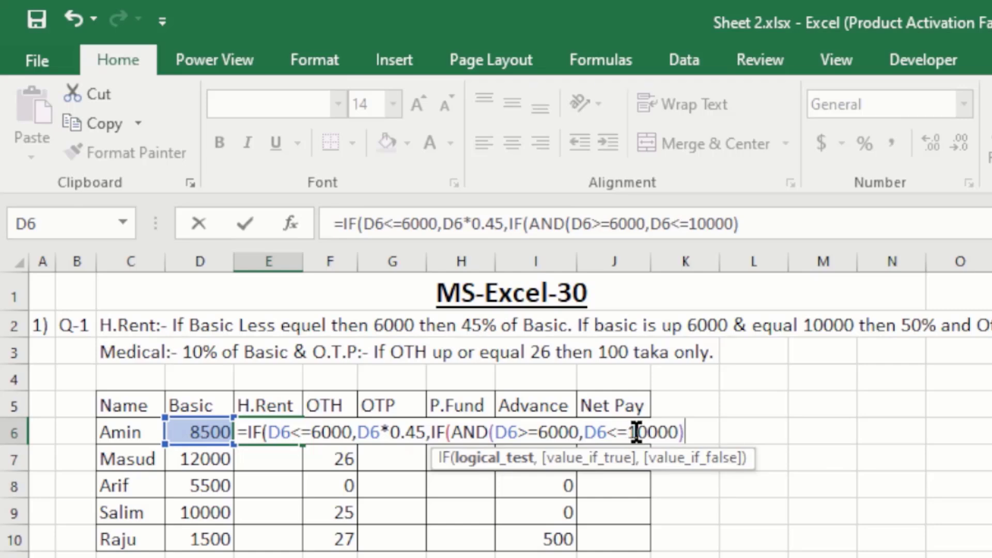
Step: Make the nested IF in E6 return D6*0.50 when its AND test is true
text(,)
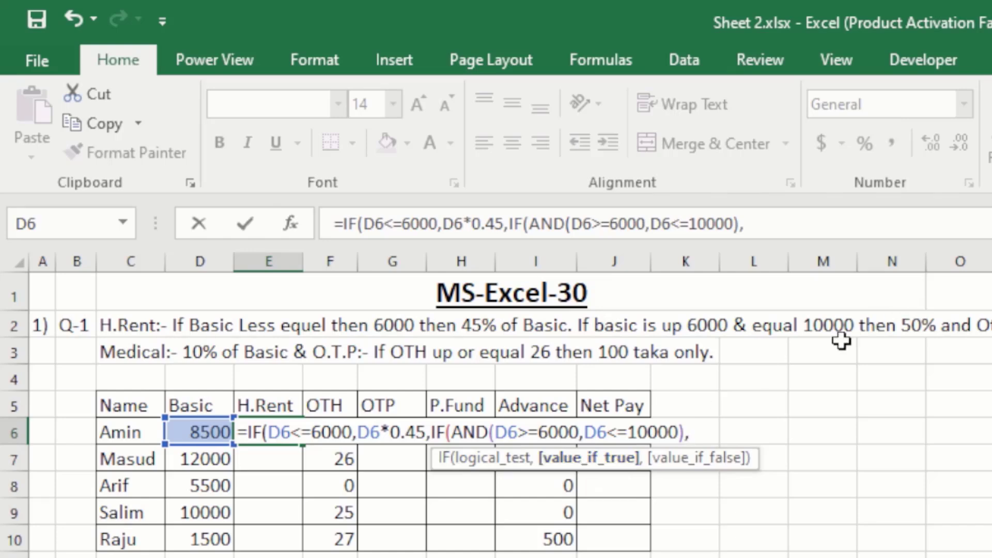
click(205, 432)
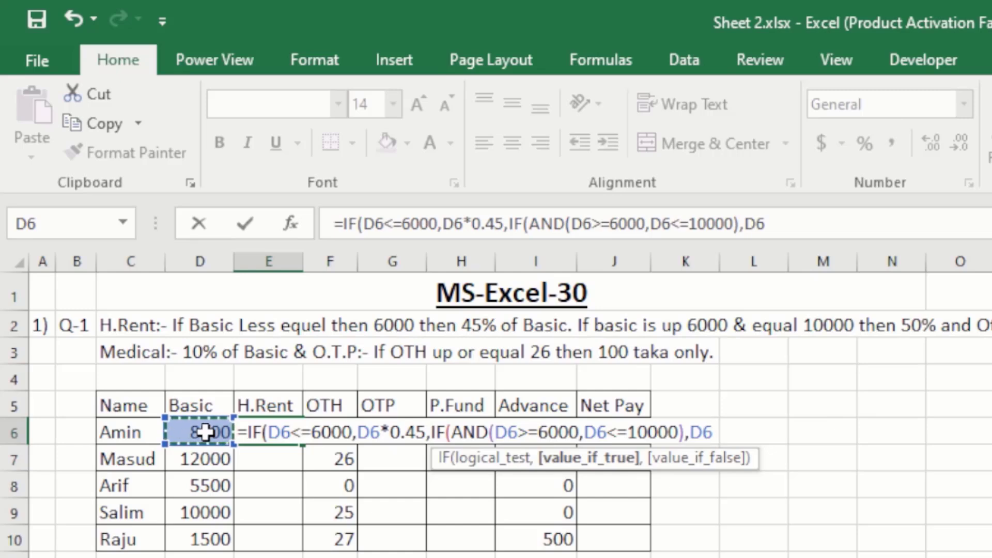
text(*)
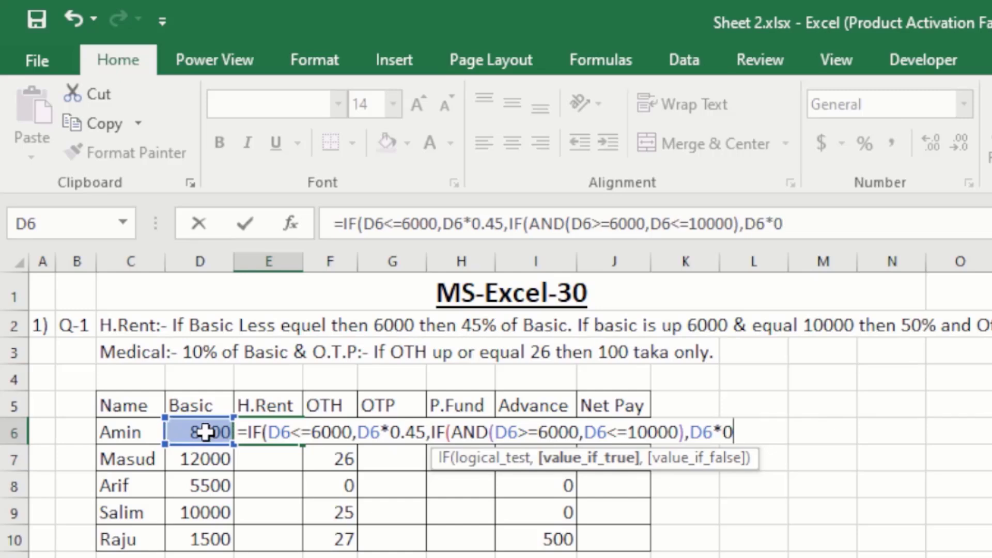
text(0.50)
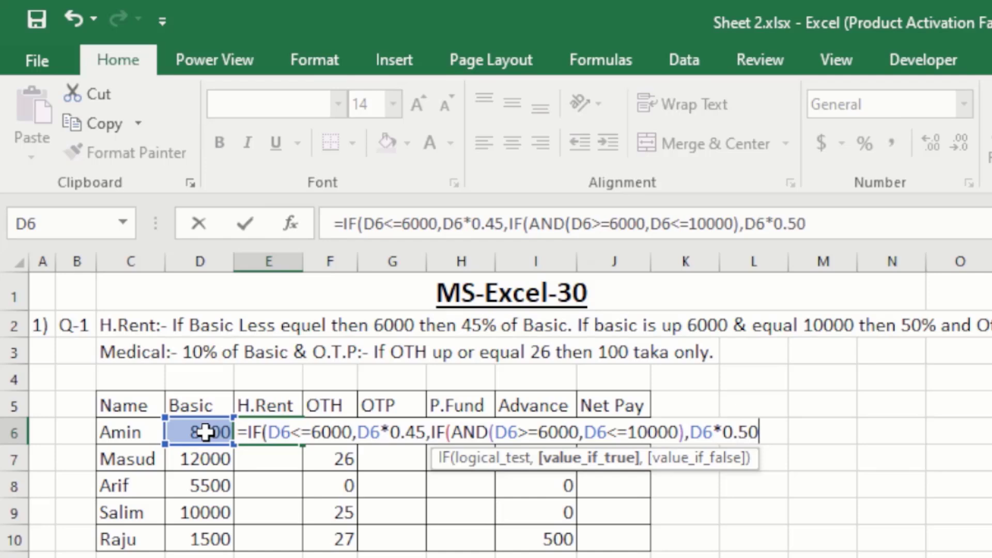
text(,)
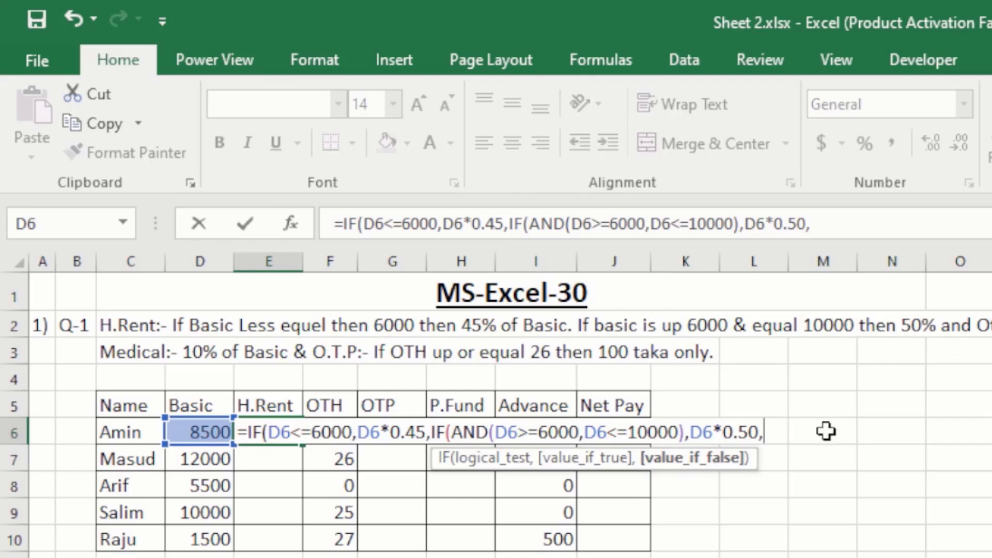
Step: Complete the E6 formula with D6*0.55 as the otherwise value and fill it down the H.Rent column to E10
click(202, 433)
text(*)
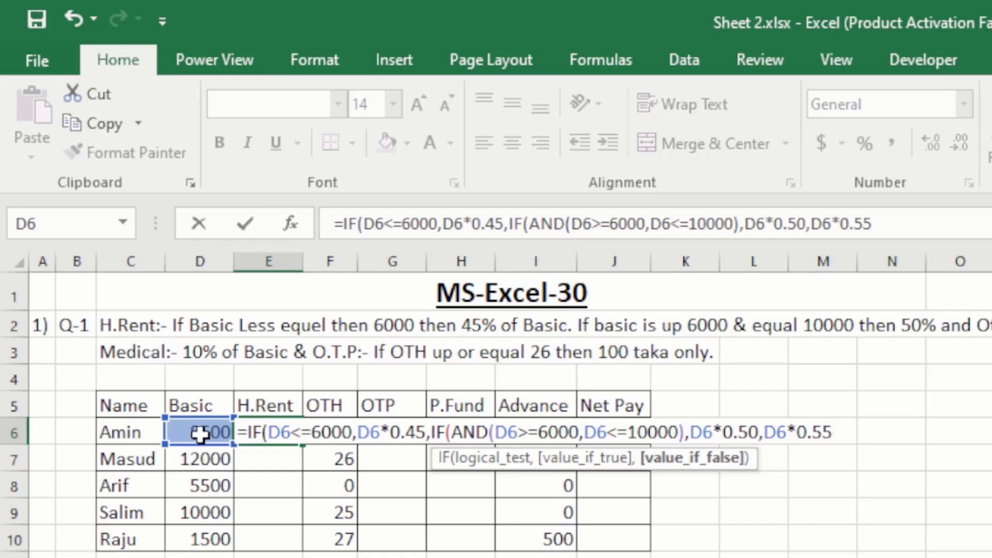
text(0.55))
key(Return)
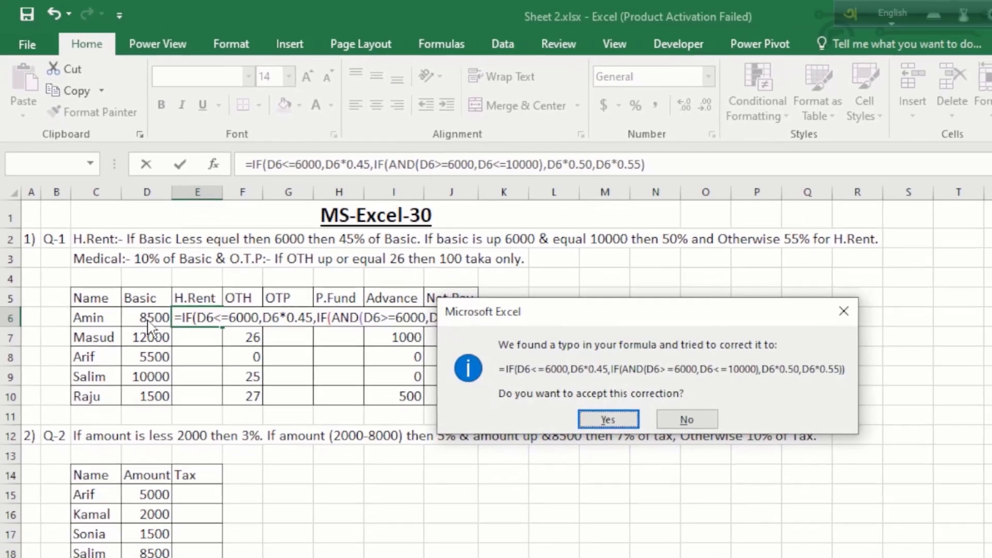
key(Return)
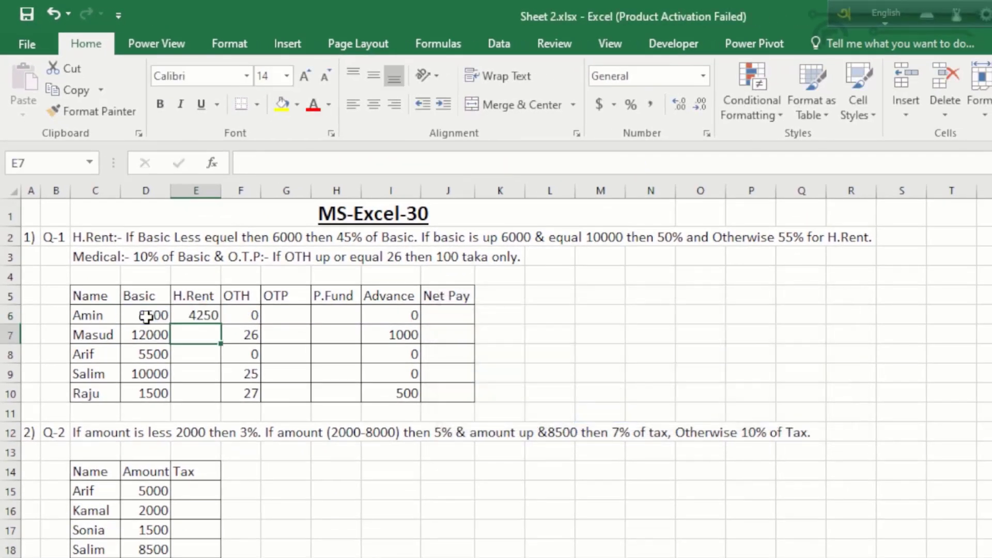
click(191, 315)
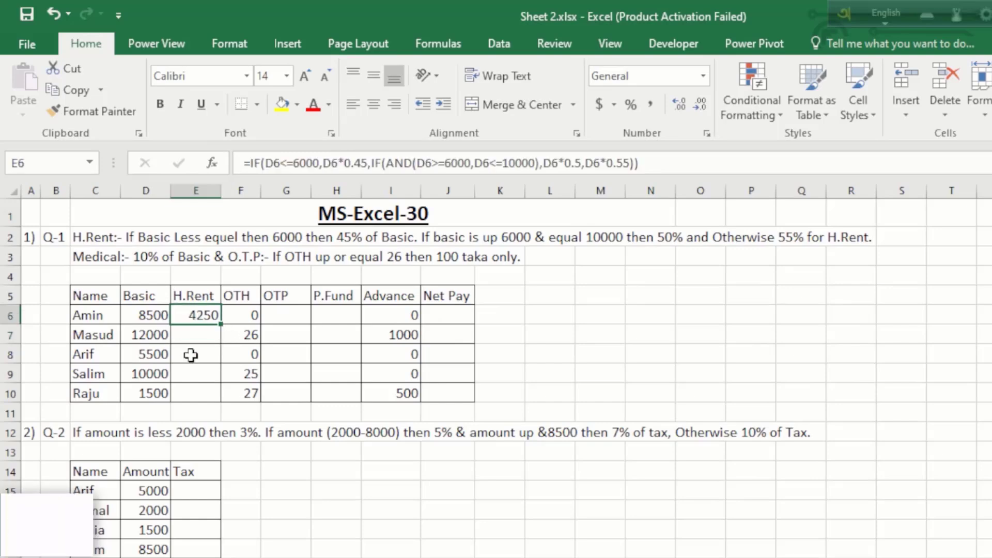
drag(219, 324, 219, 398)
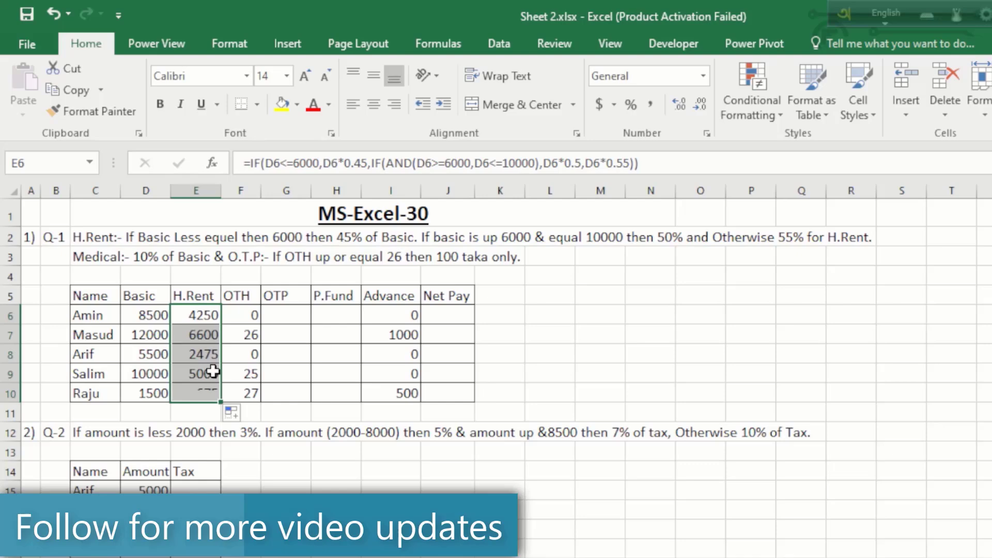
Step: Check the H.Rent results and the copied formulas in the rows below the header against the Q-1 rule
click(196, 333)
click(195, 299)
click(199, 333)
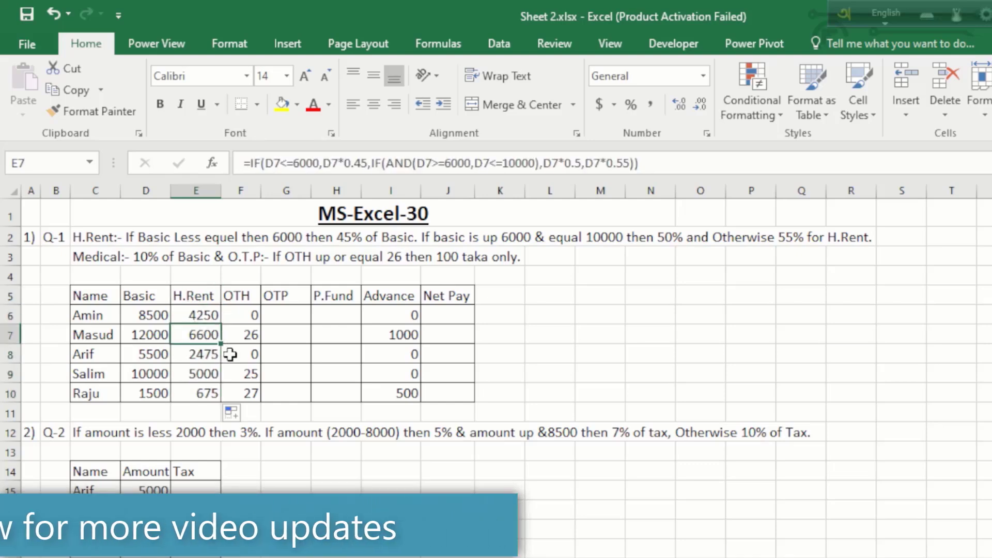
click(198, 294)
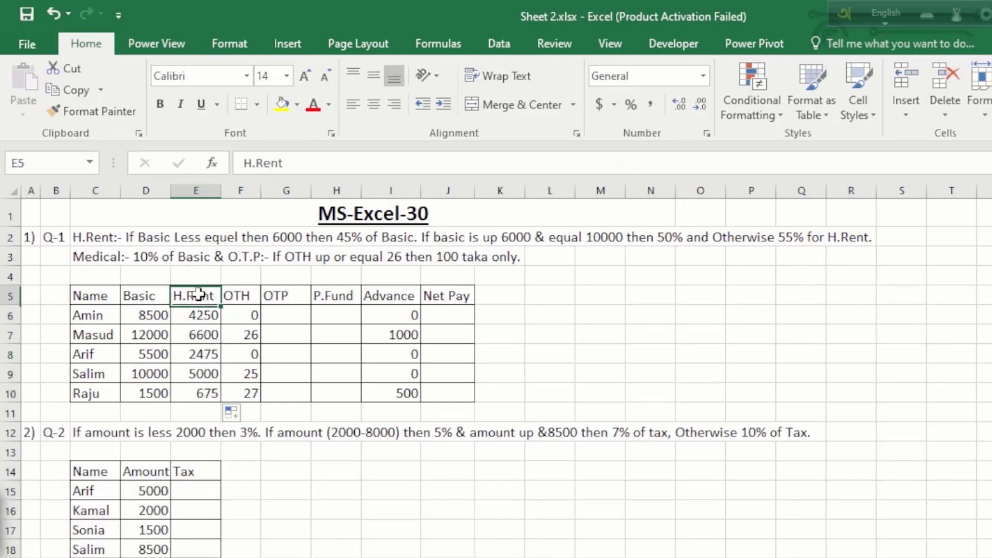
click(196, 319)
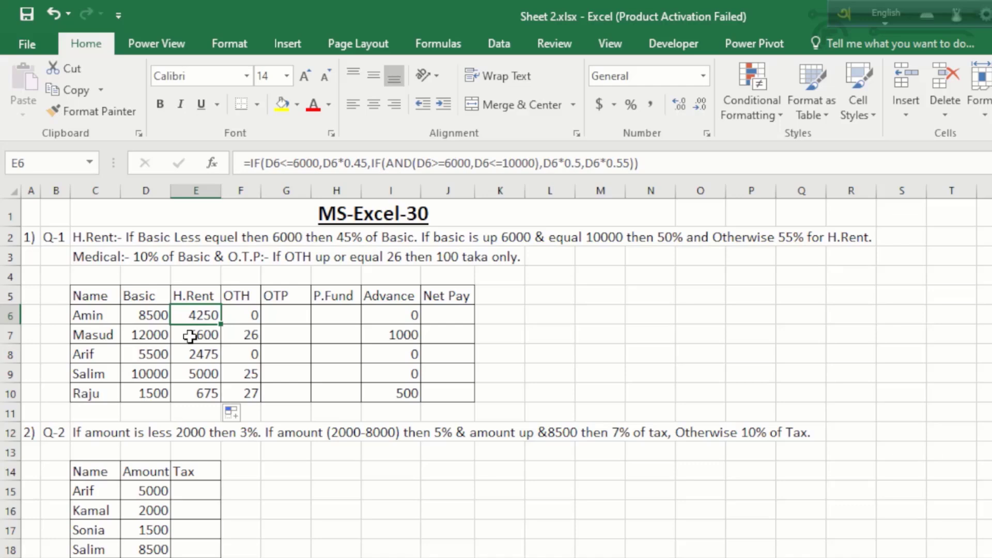
click(198, 347)
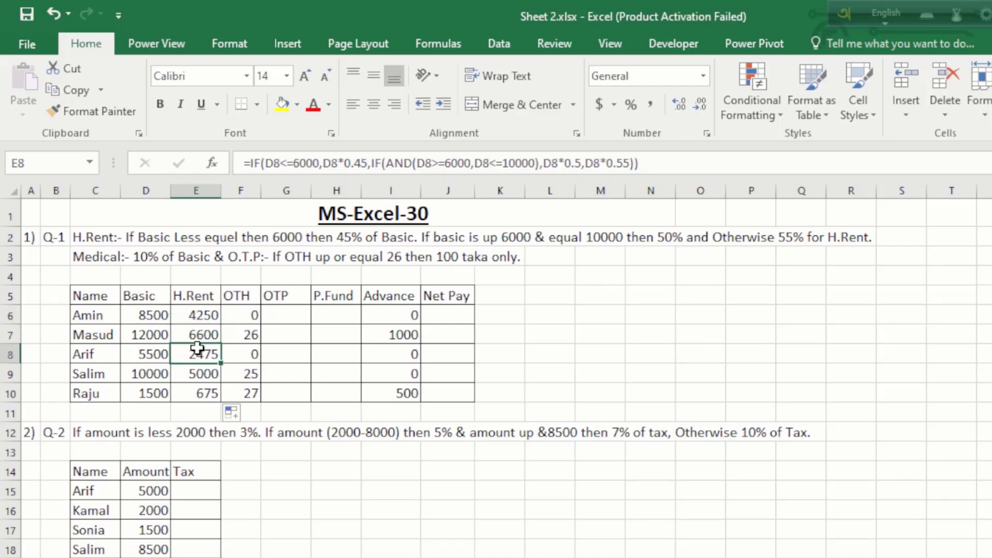
click(202, 326)
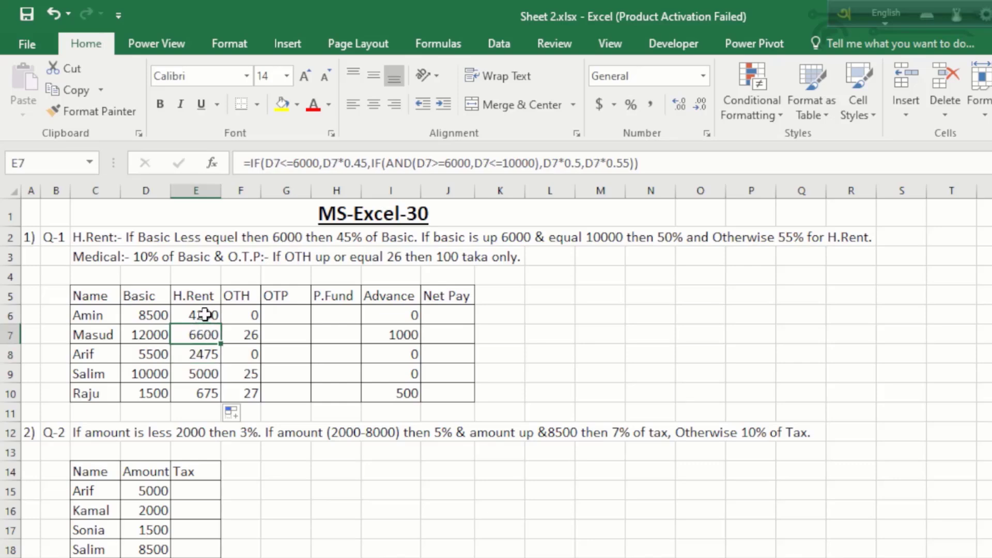
click(207, 313)
Step: Begin the OTP formula in G6 with an IF function testing whether OTH F6>=26
click(292, 319)
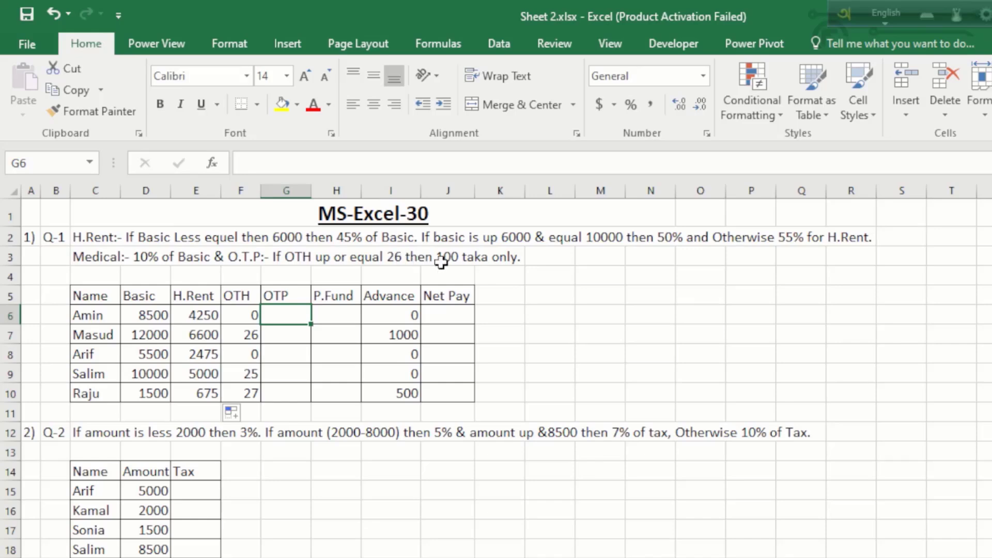
click(487, 260)
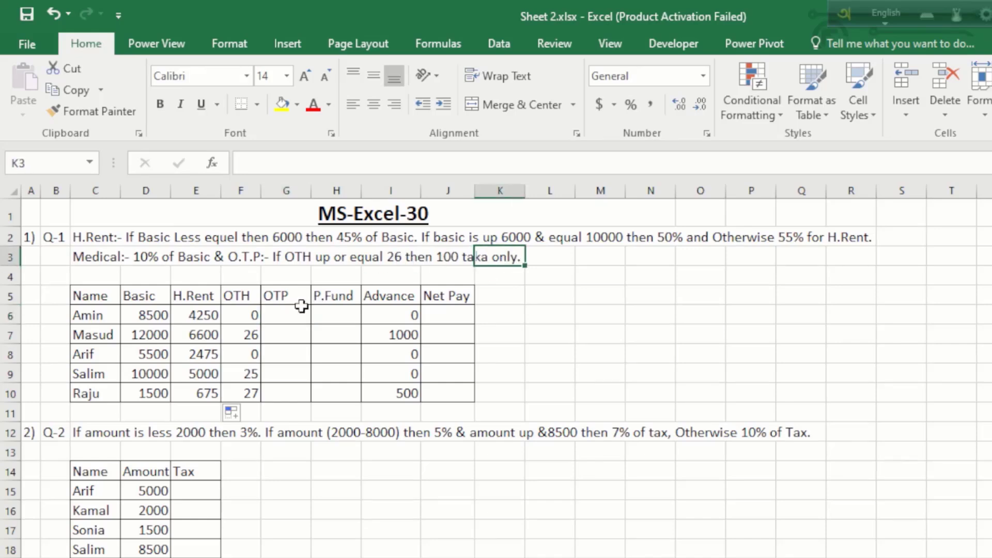
click(285, 312)
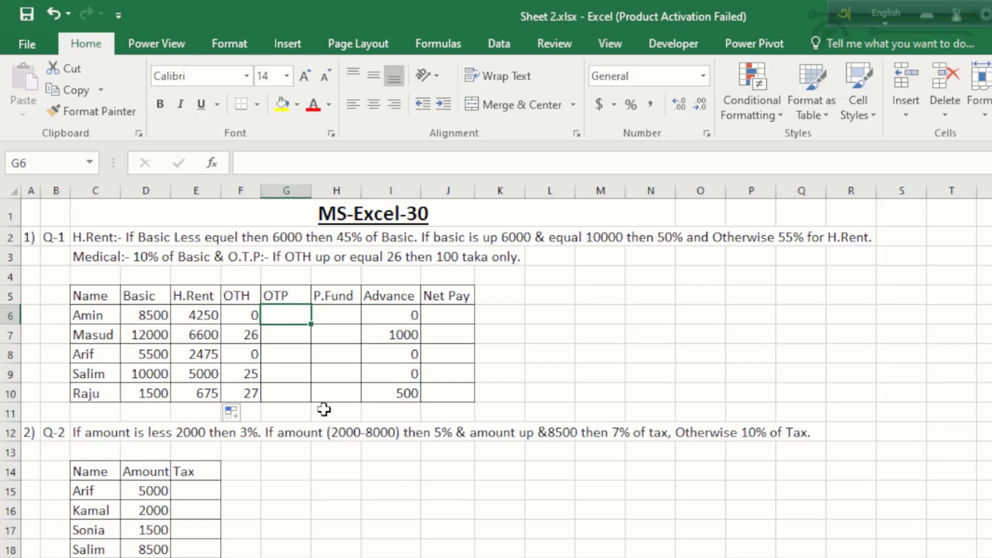
text(=if)
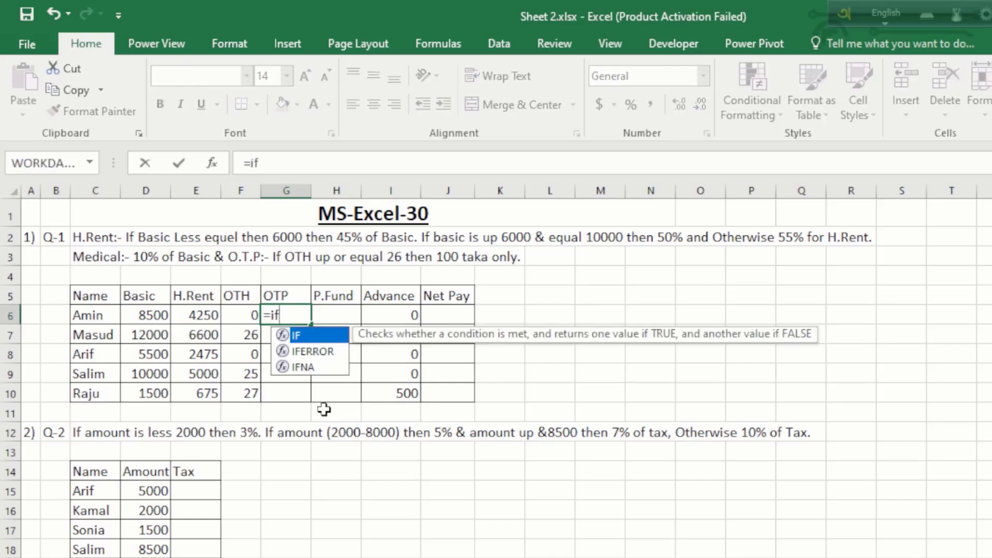
key(Tab)
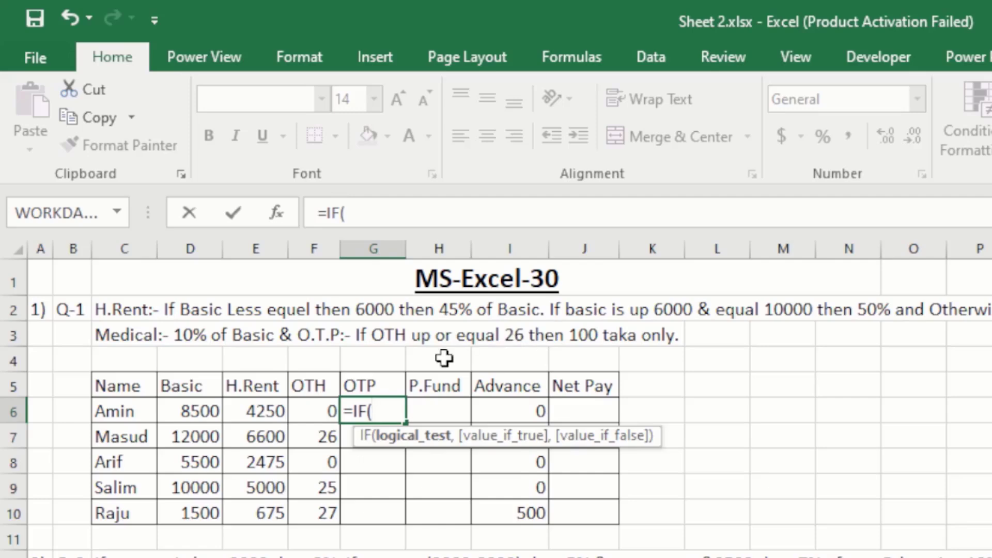
click(320, 411)
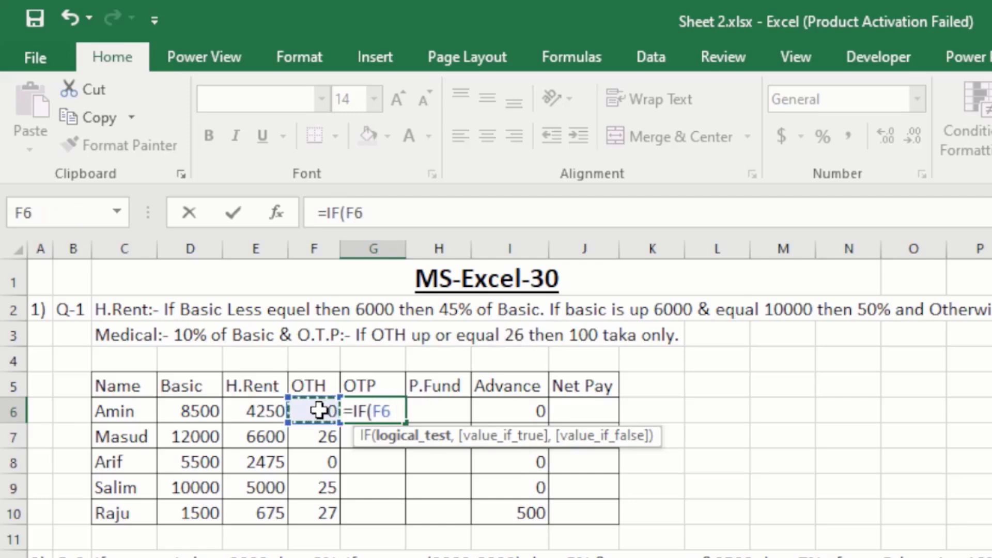
text(>)
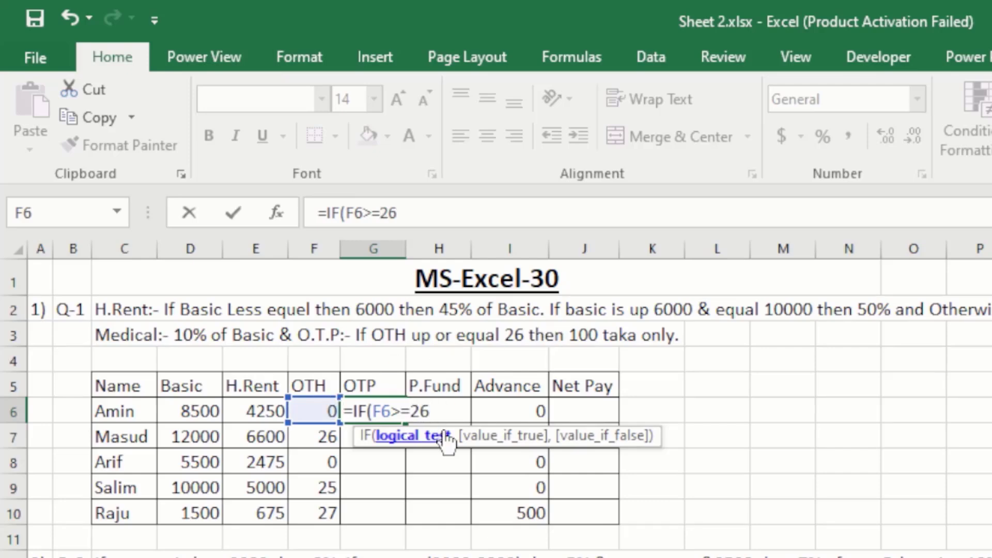
text(=26)
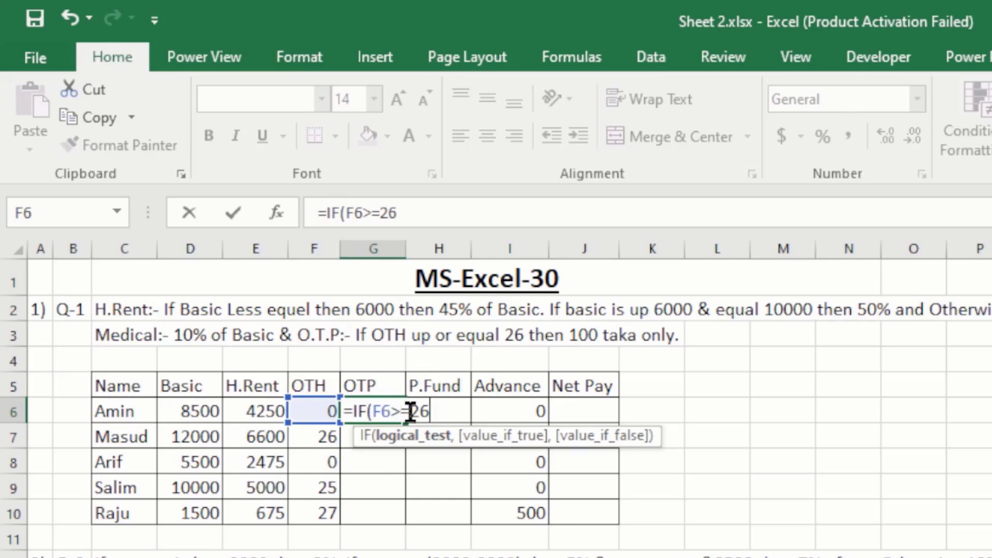
Step: Complete the G6 IF formula with 100 as the true value and "" otherwise, and fill it down the OTP column to G10
text(,)
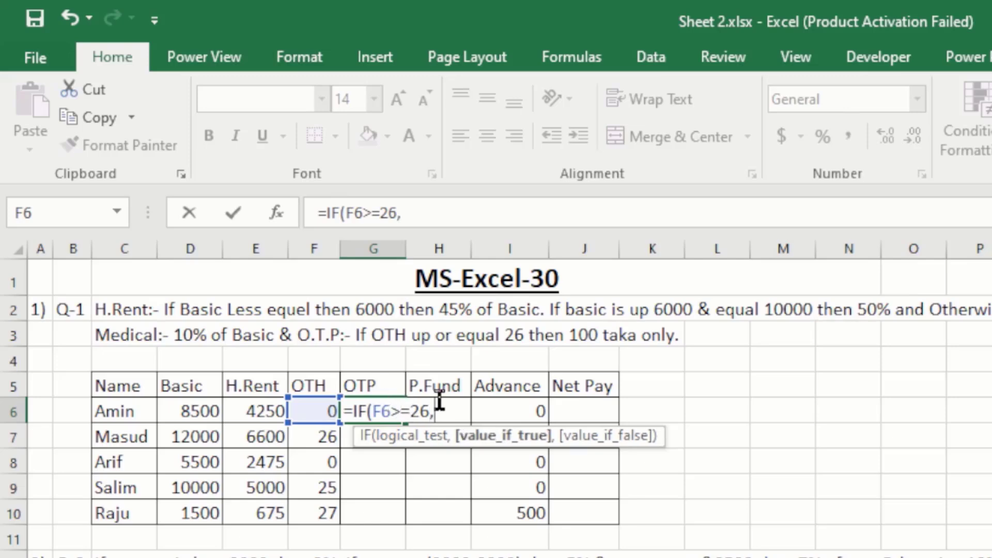
text(100,)
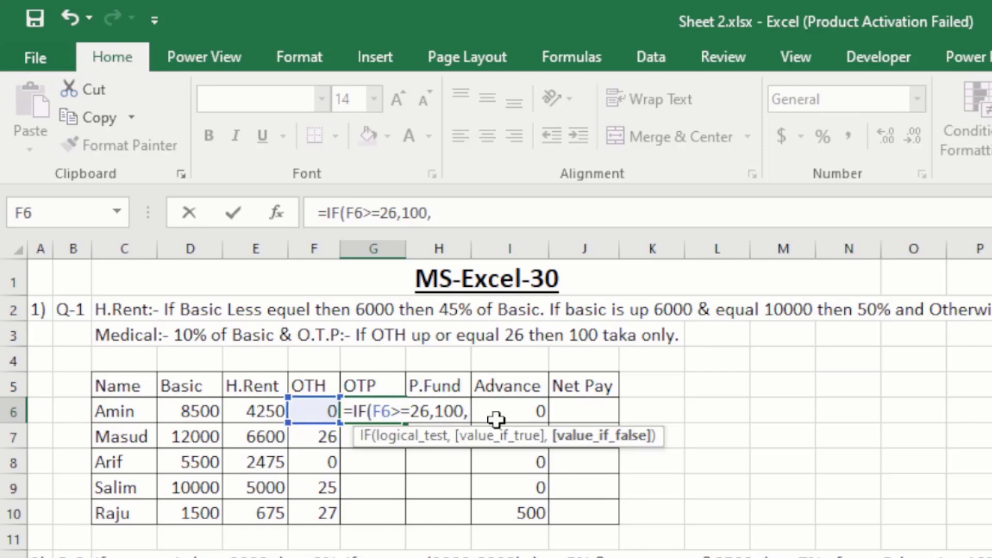
text("")
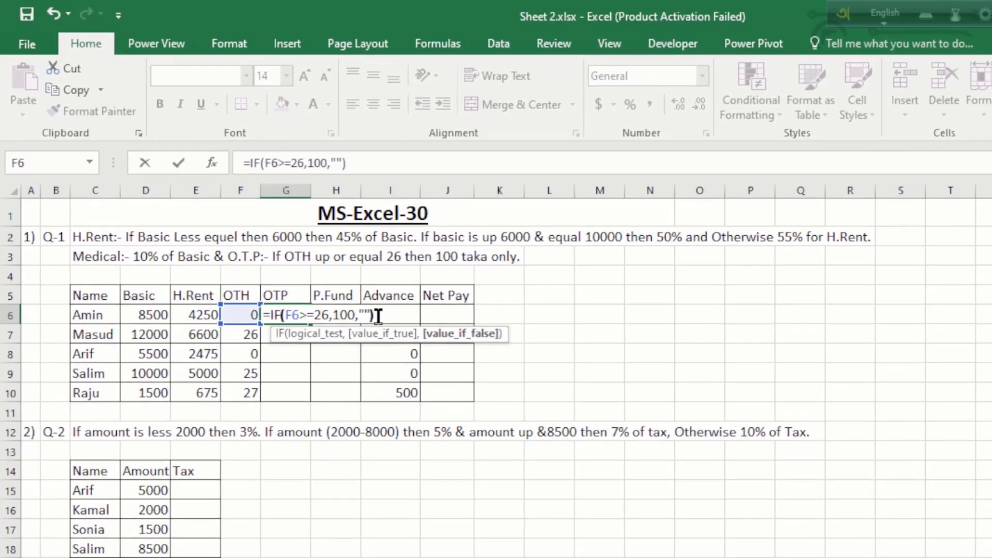
key(Return)
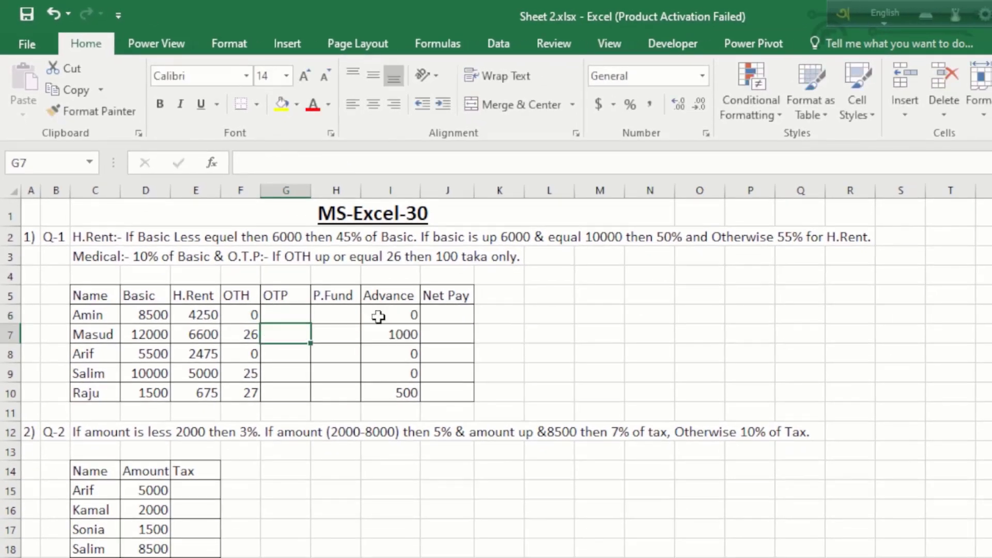
click(299, 315)
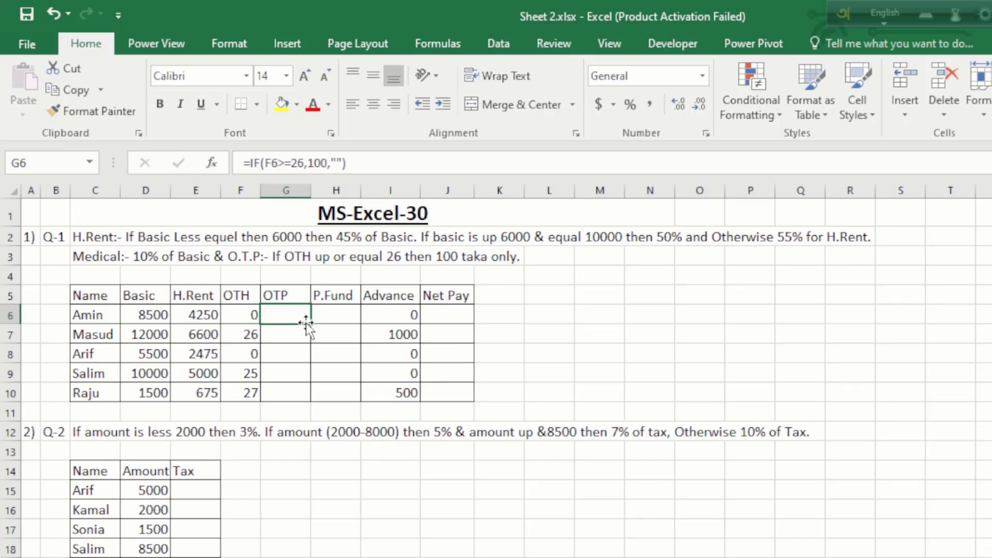
drag(312, 324, 312, 402)
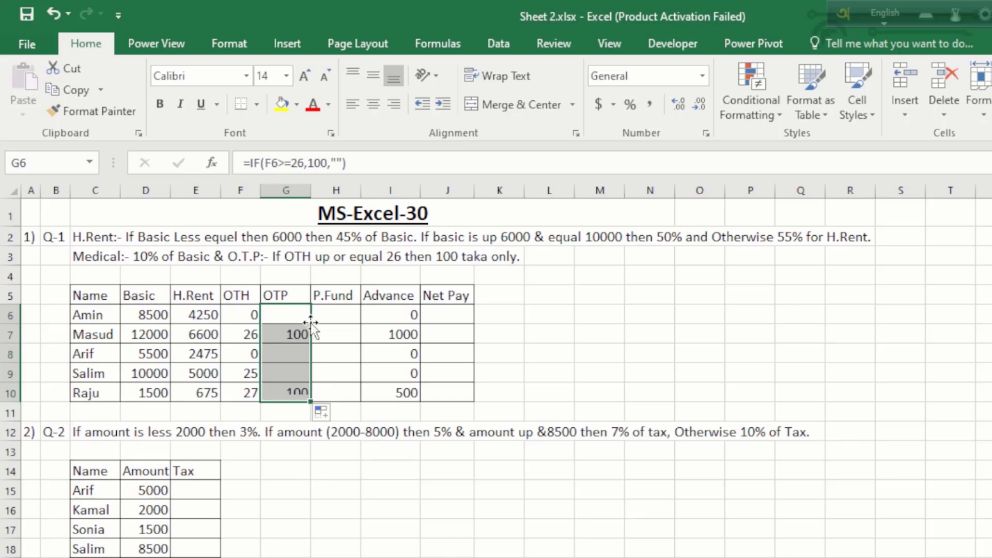
Step: Check the filled OTP cells G6 to G10 and read the Medical percentage rule in row 3 for the P.Fund column
click(286, 313)
mouse_move(285, 314)
mouse_down()
mouse_move(286, 390)
mouse_move(287, 373)
mouse_up()
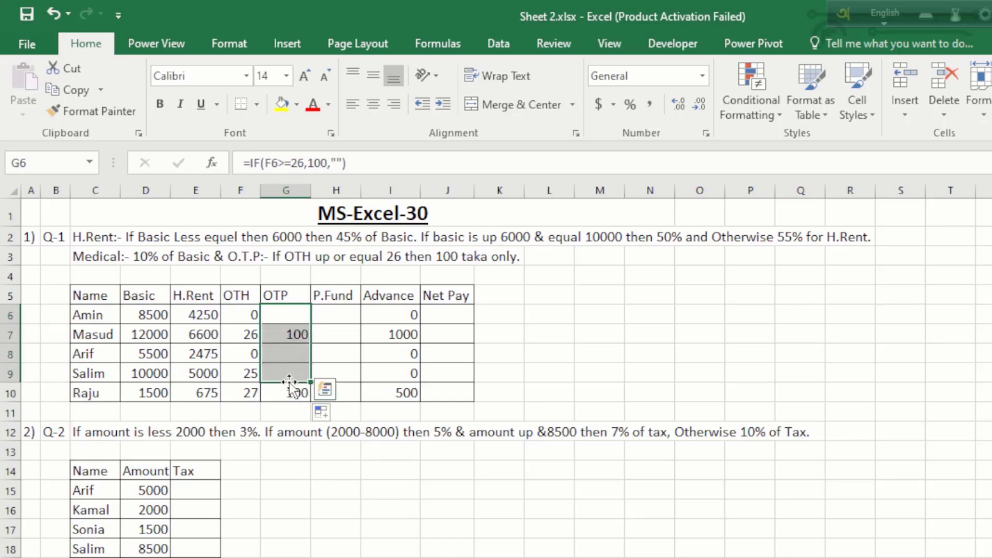
click(289, 335)
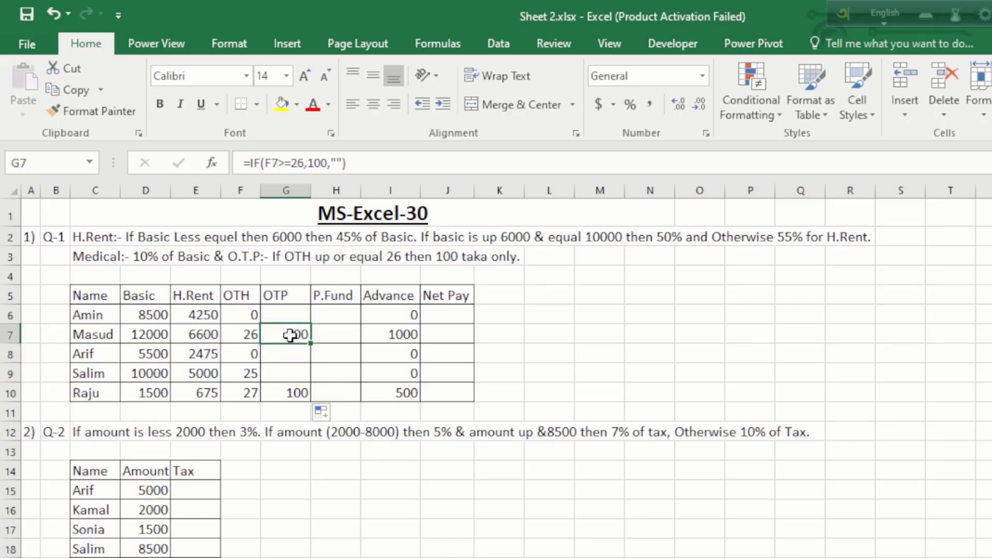
click(289, 373)
click(281, 390)
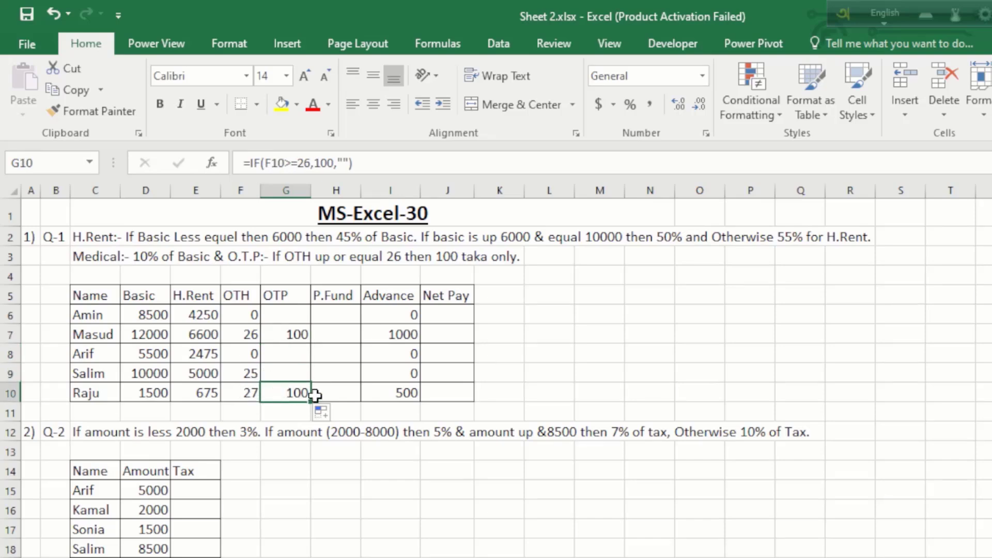
click(299, 312)
click(341, 311)
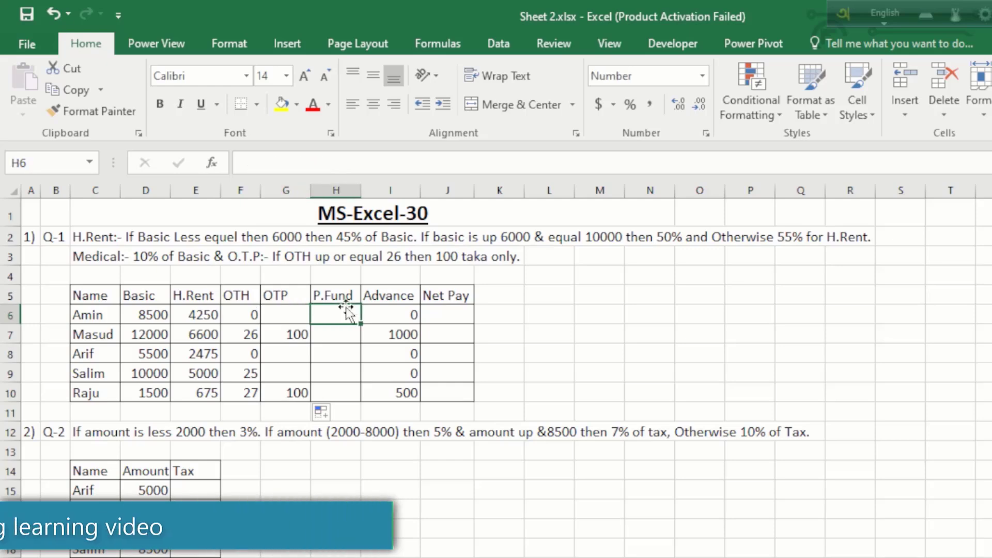
click(93, 254)
click(151, 259)
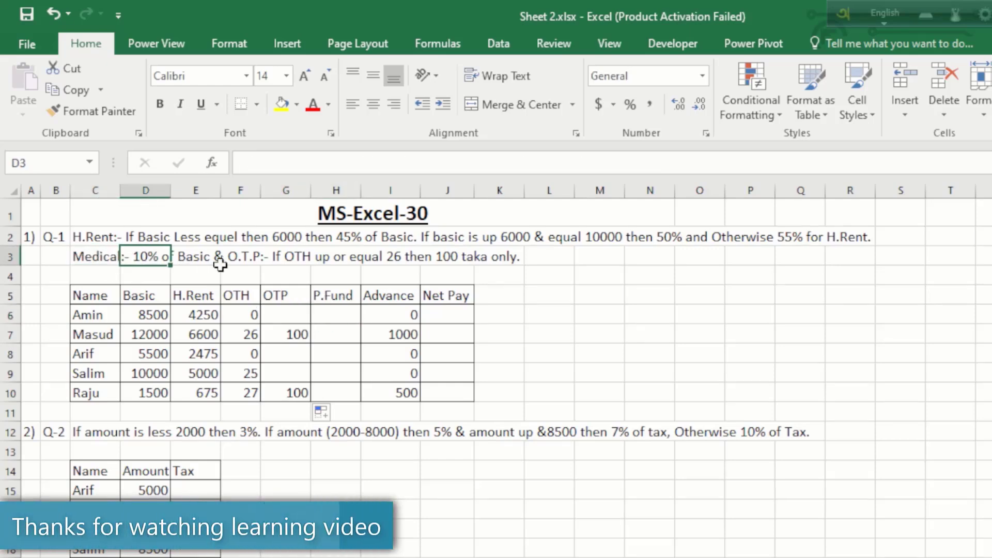
click(199, 259)
click(114, 255)
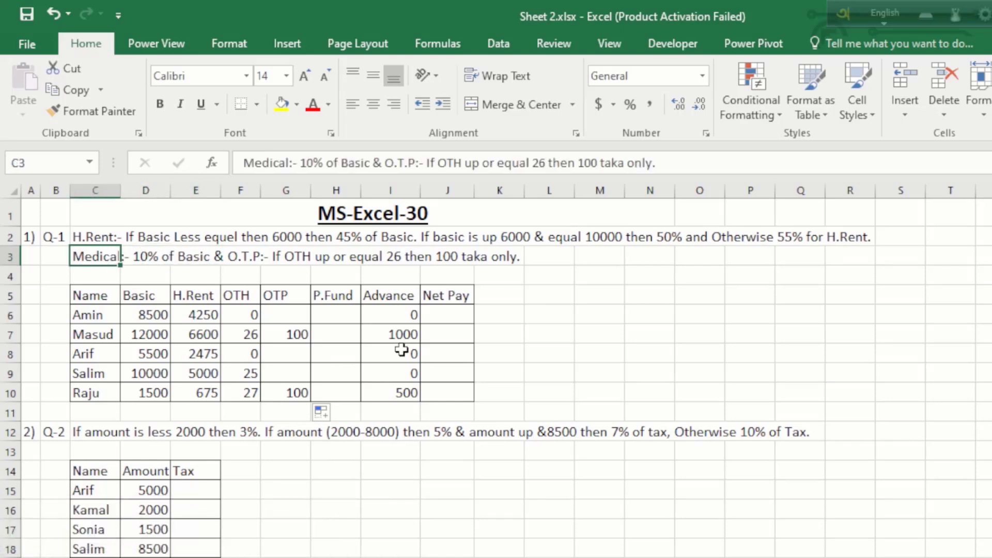
click(327, 298)
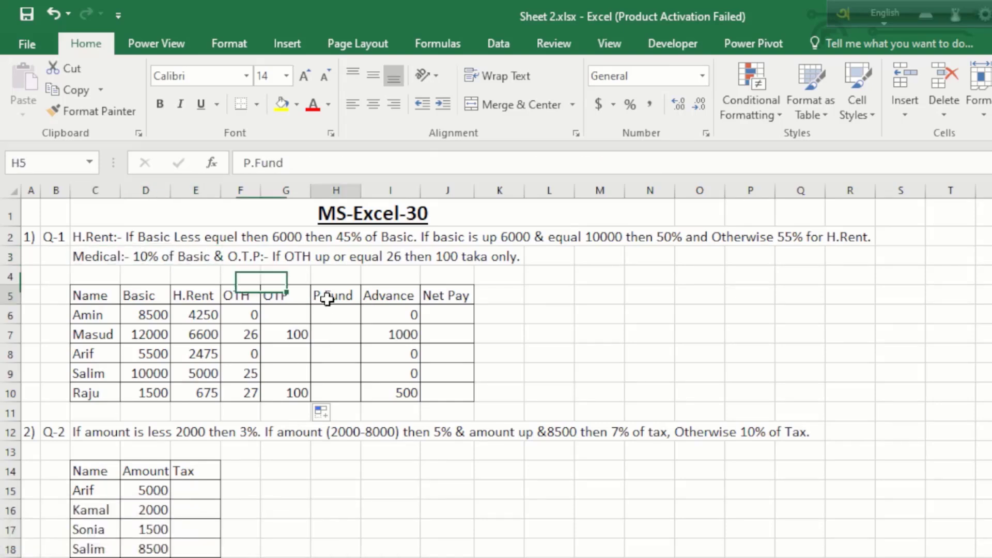
Step: Calculate P.Fund in H6 as =D6*0.10 and fill the formula down the column to H10
click(334, 322)
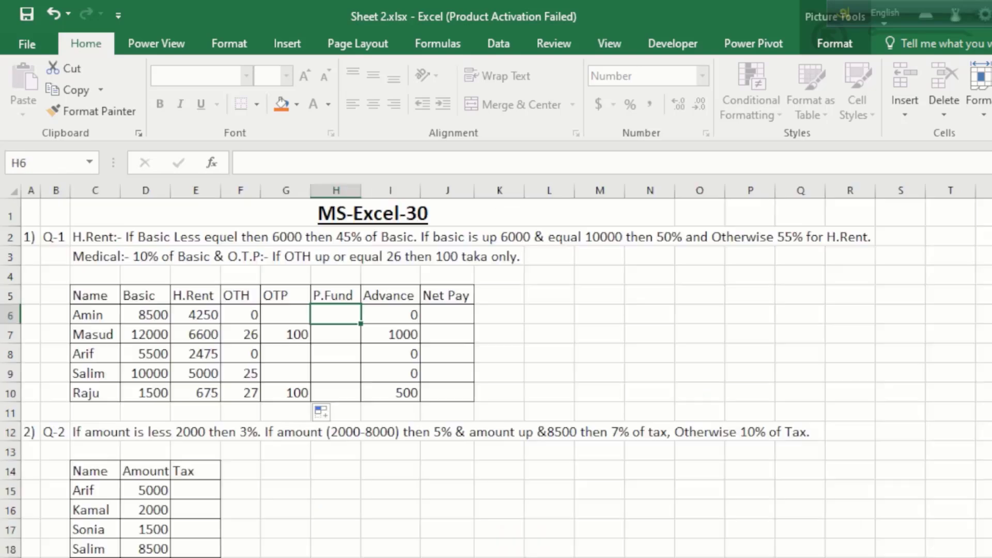
text(=)
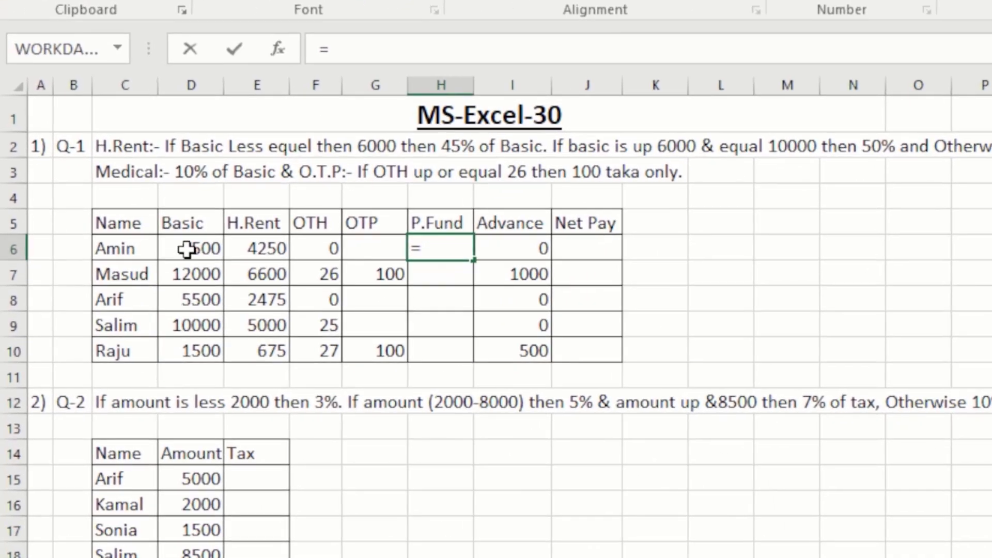
click(186, 250)
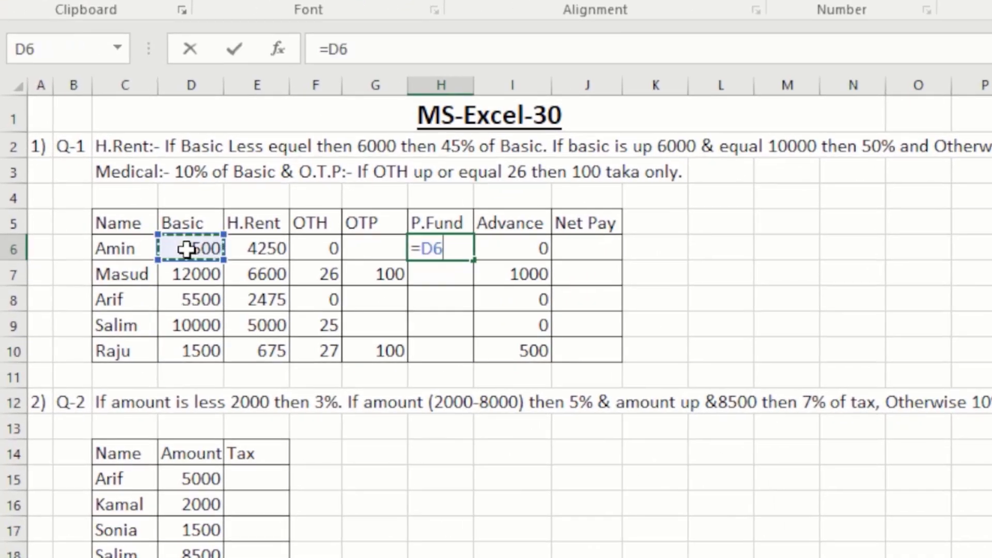
text(*)
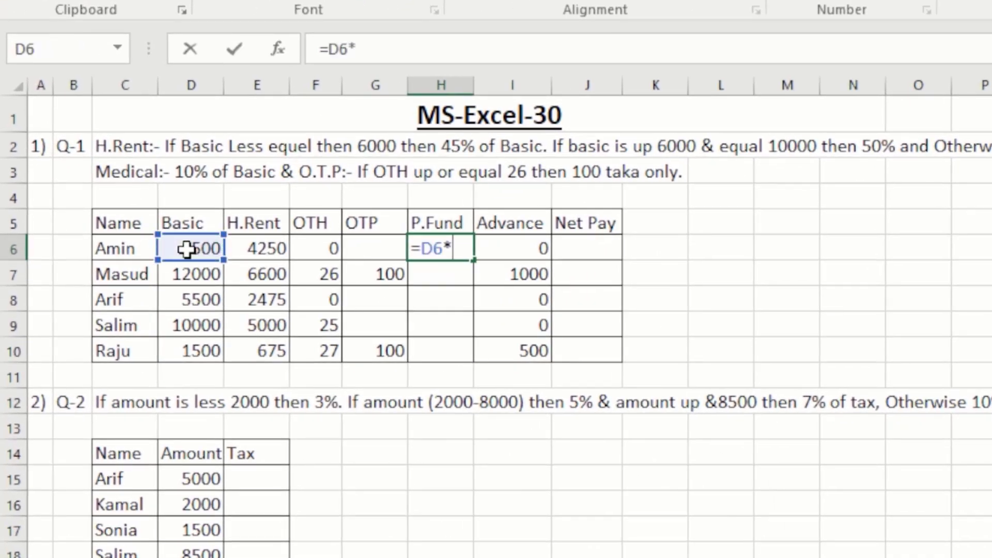
text(0.10)
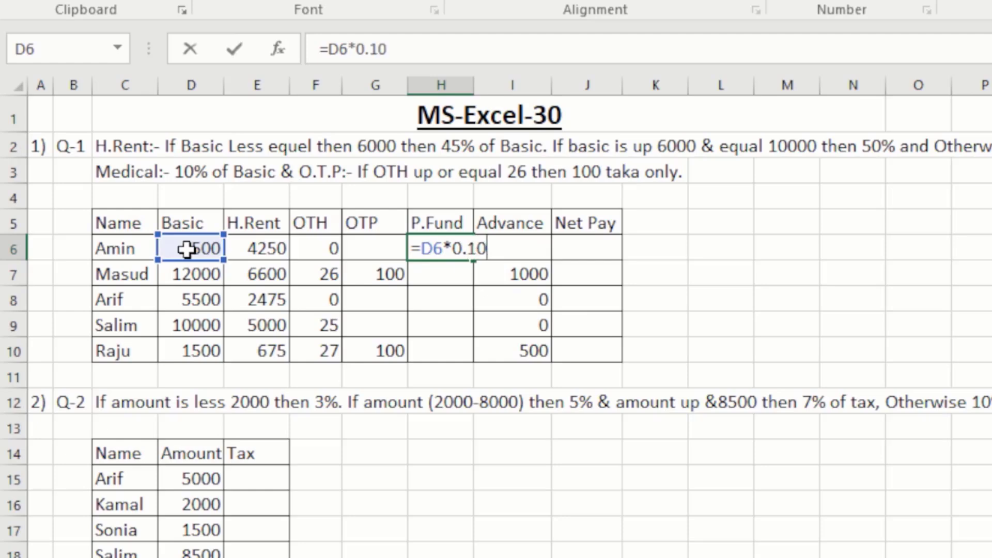
key(Return)
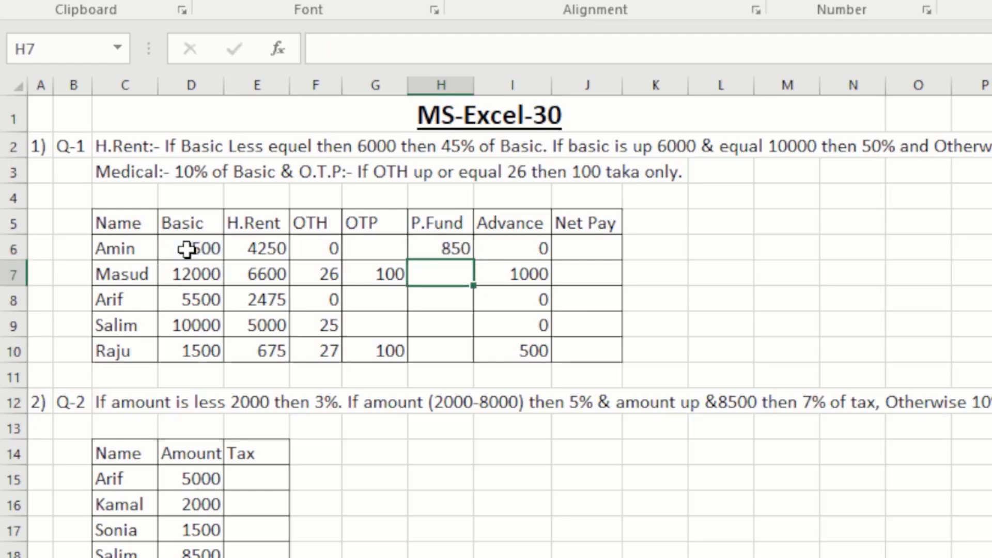
click(420, 250)
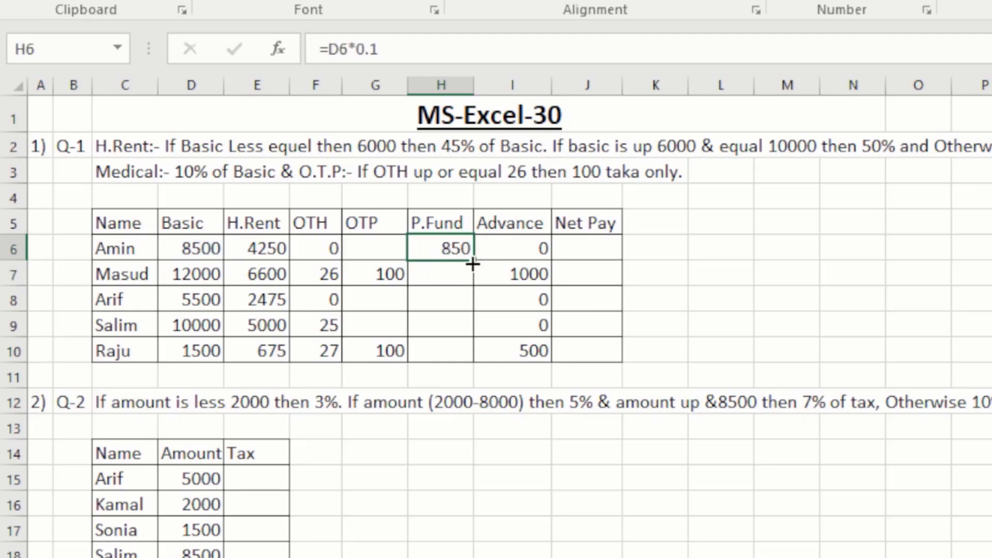
drag(472, 264, 471, 356)
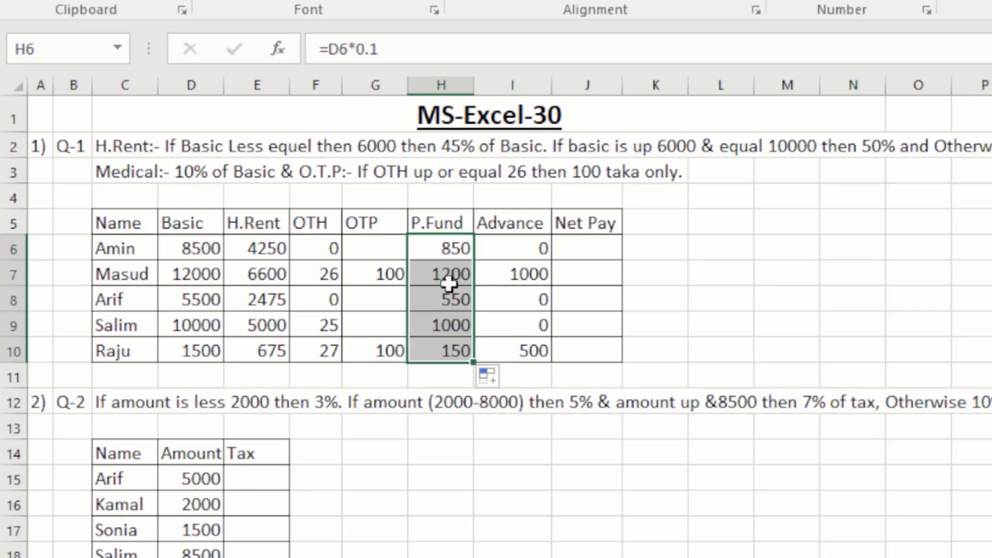
click(439, 268)
click(447, 248)
Step: Enter the Net Pay formula =SUM(D6:H6)-I6 in J6 to subtract the advance from the summed pay columns
click(547, 248)
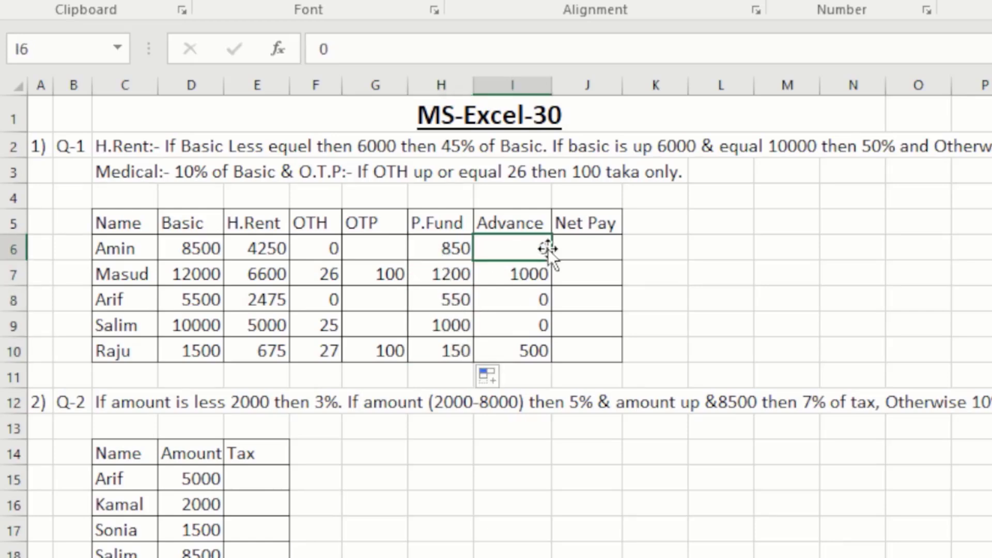
click(387, 246)
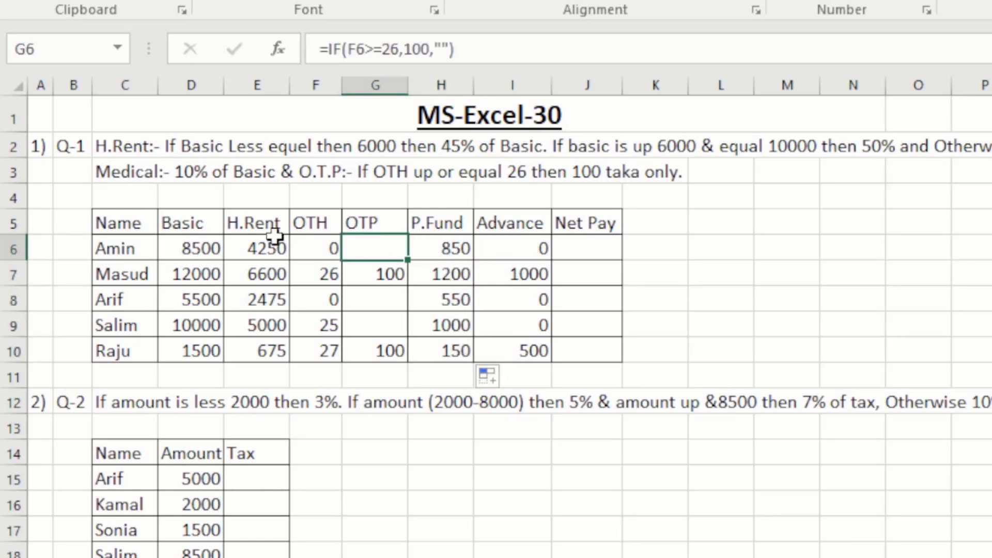
click(602, 252)
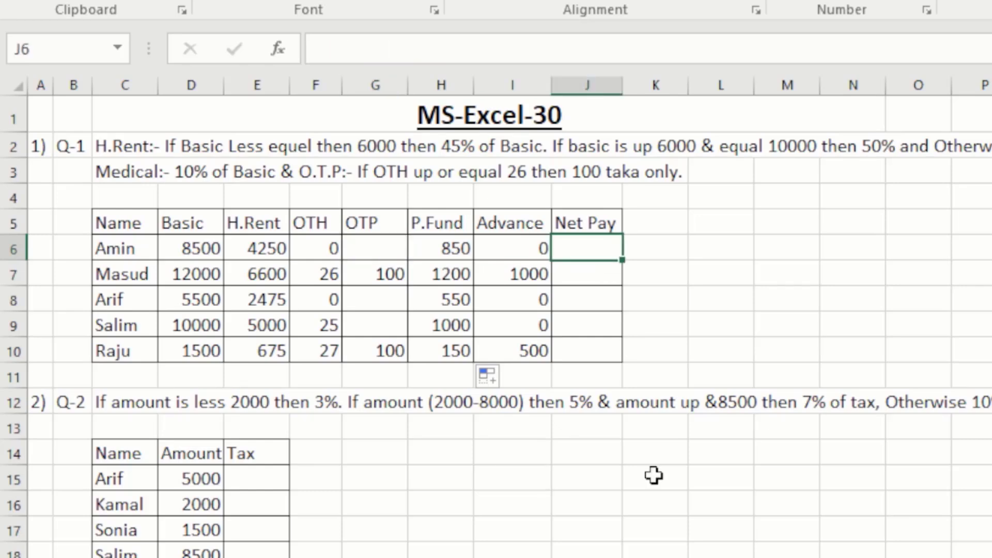
text(=)
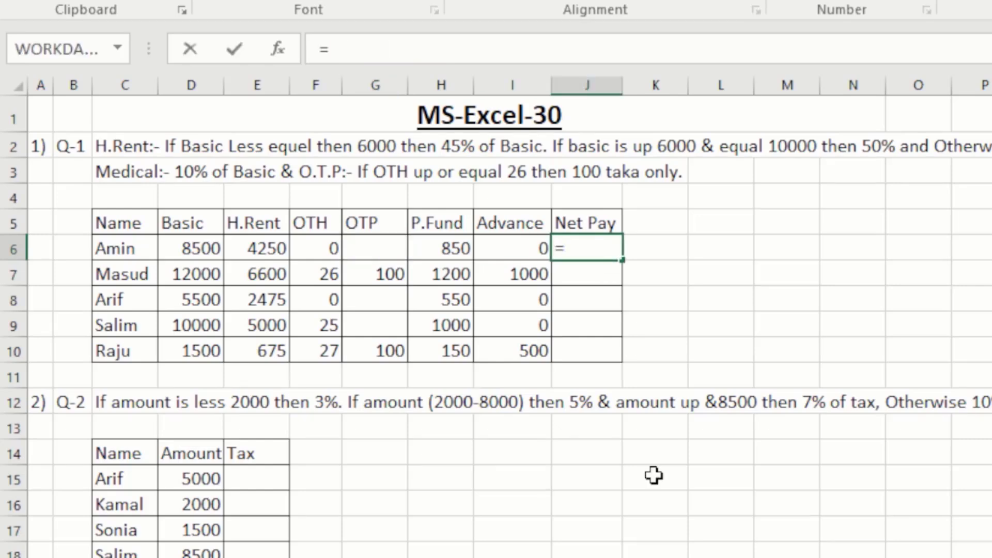
text(sum)
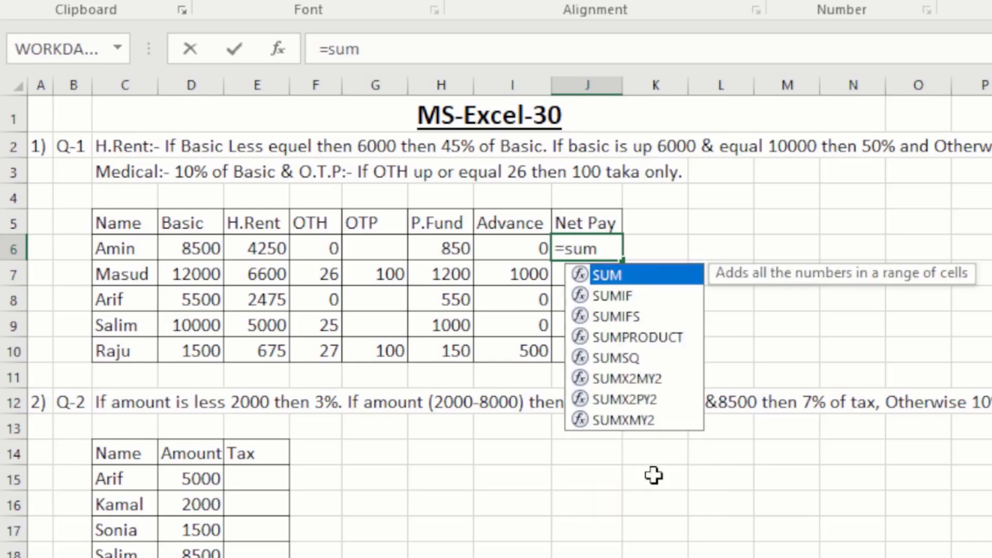
key(Tab)
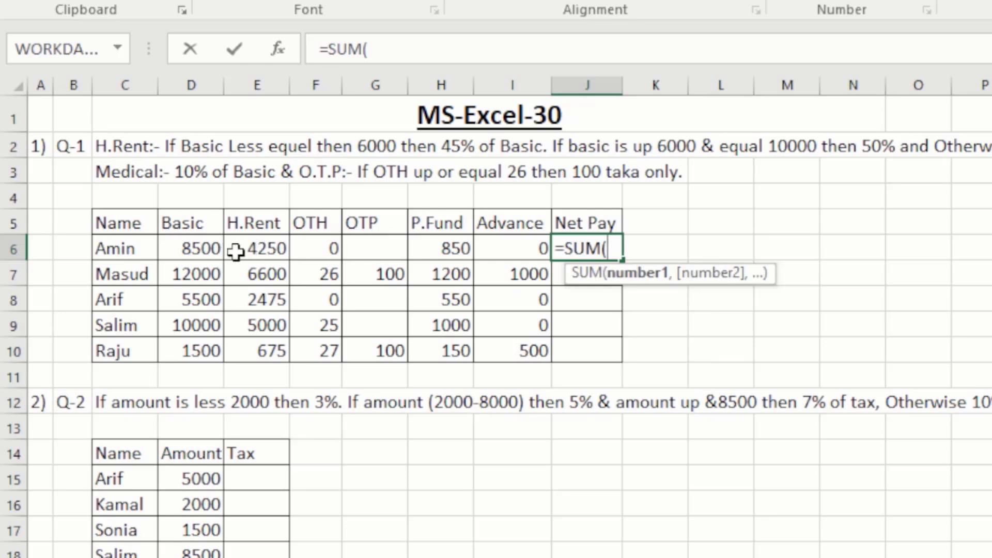
drag(188, 250, 439, 244)
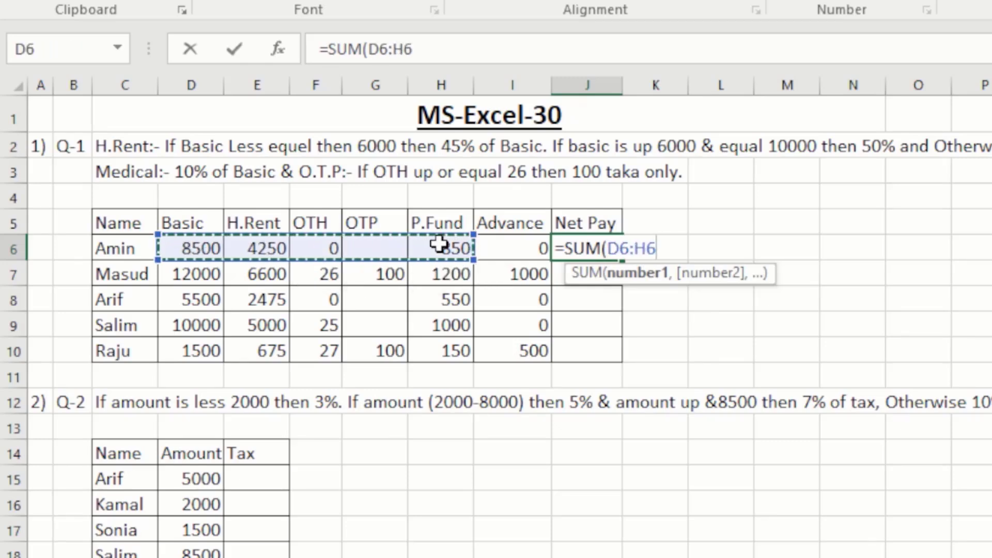
click(440, 49)
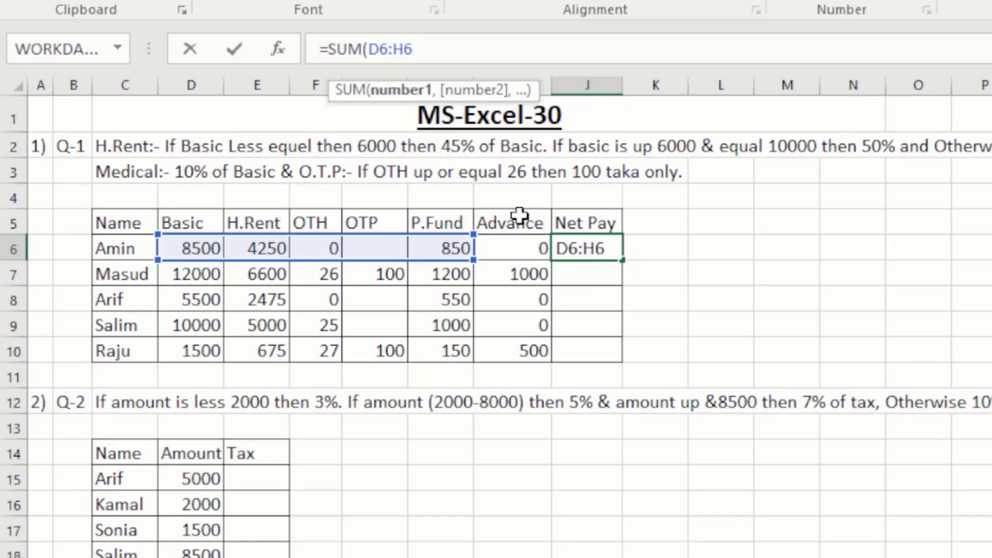
text()-)
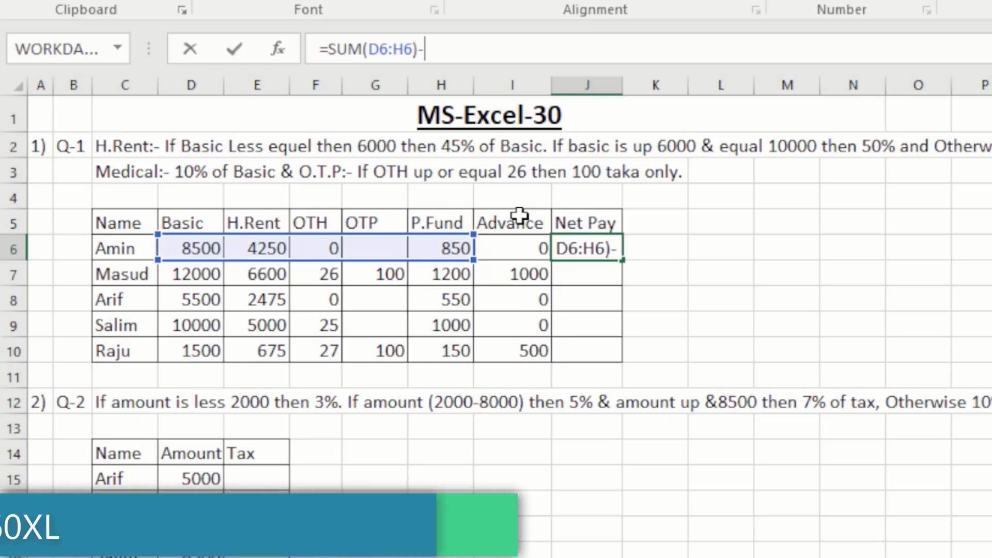
click(509, 248)
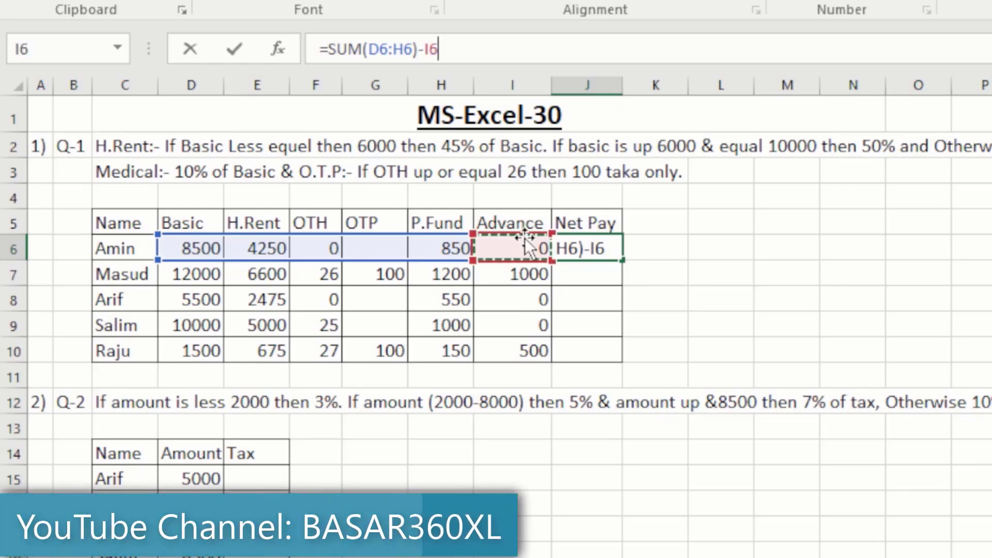
key(Return)
Step: Fill the J6 formula down the Net Pay column to J10 and check it against the Advance values
click(579, 248)
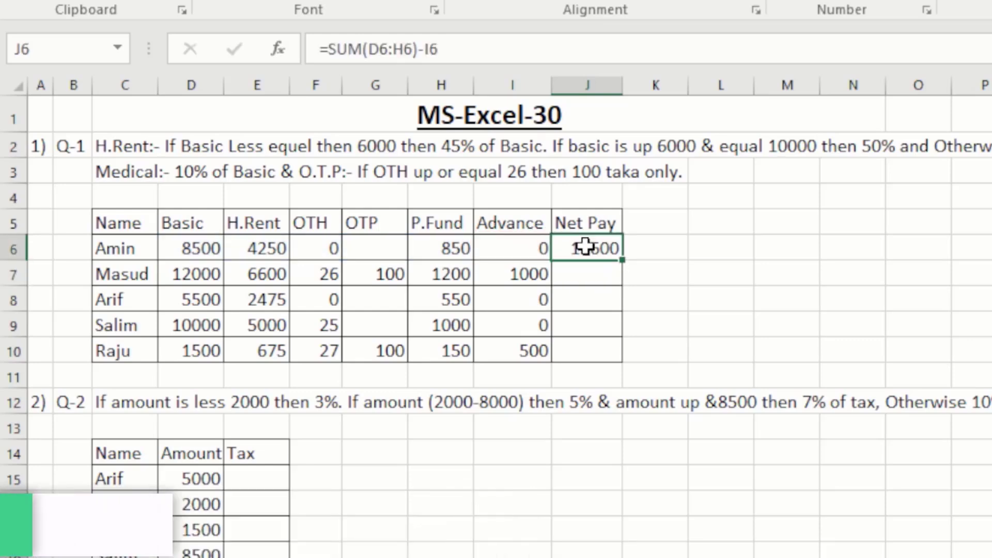
drag(622, 263, 624, 361)
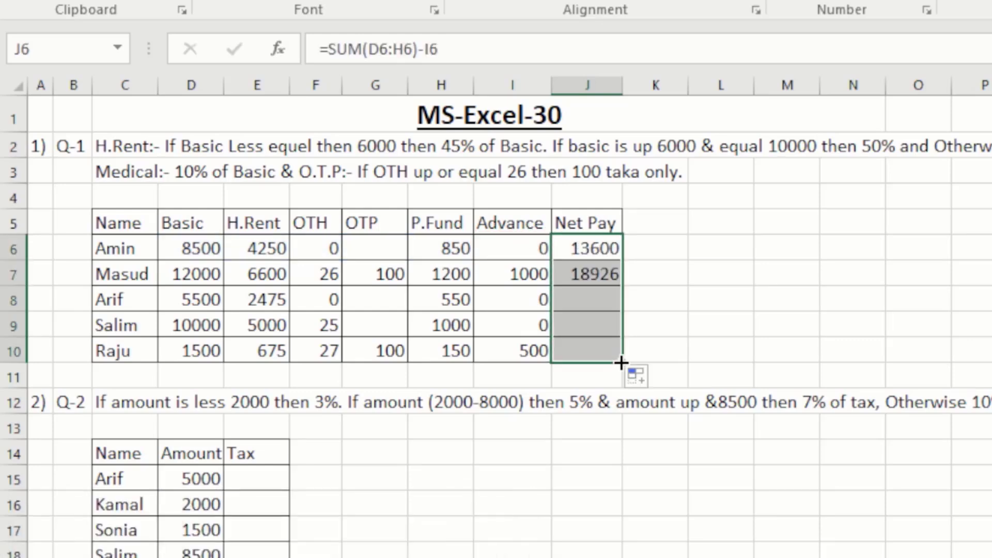
click(578, 269)
click(517, 248)
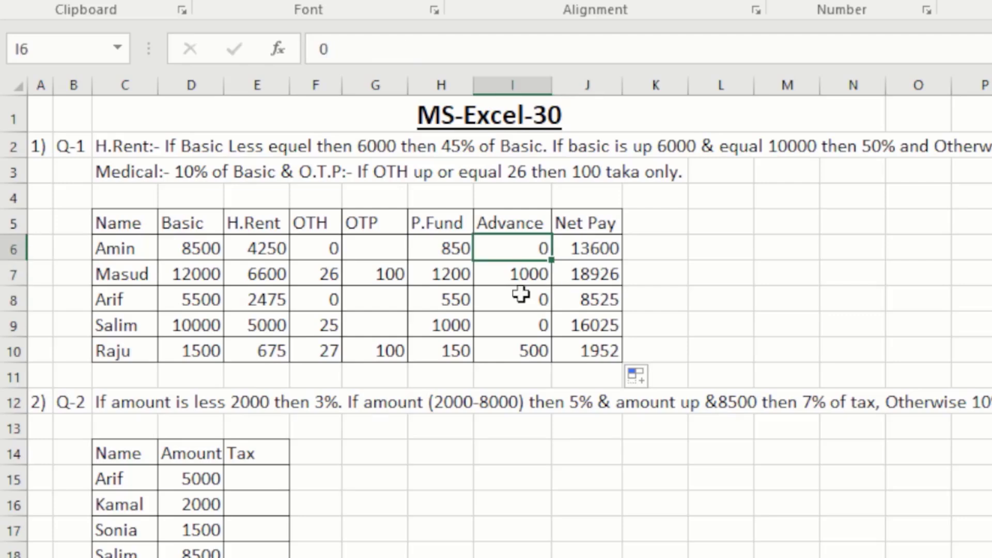
click(518, 273)
click(521, 294)
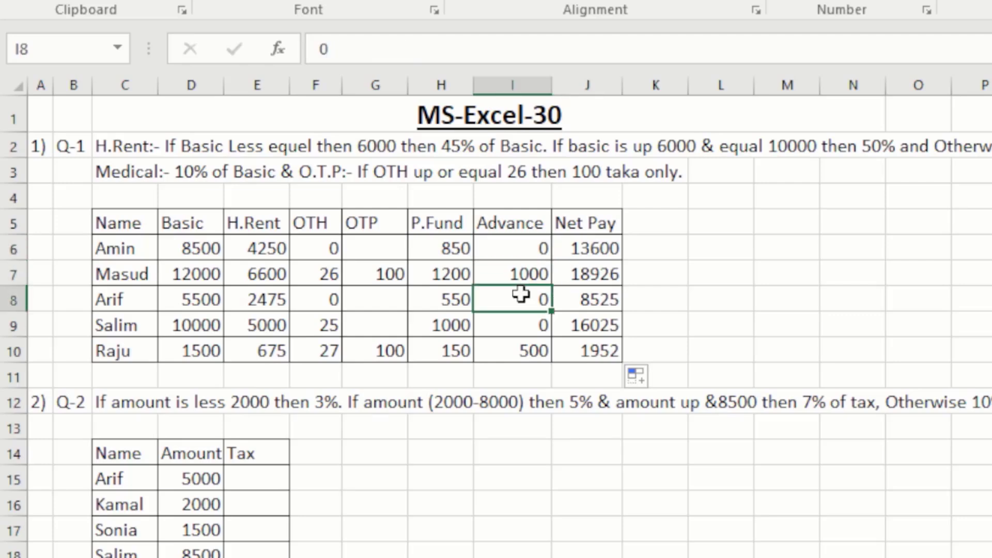
Step: Review the Net Pay formula in J6 and compare the results in J6 to J10 with the Advance values
click(594, 224)
click(586, 265)
click(529, 271)
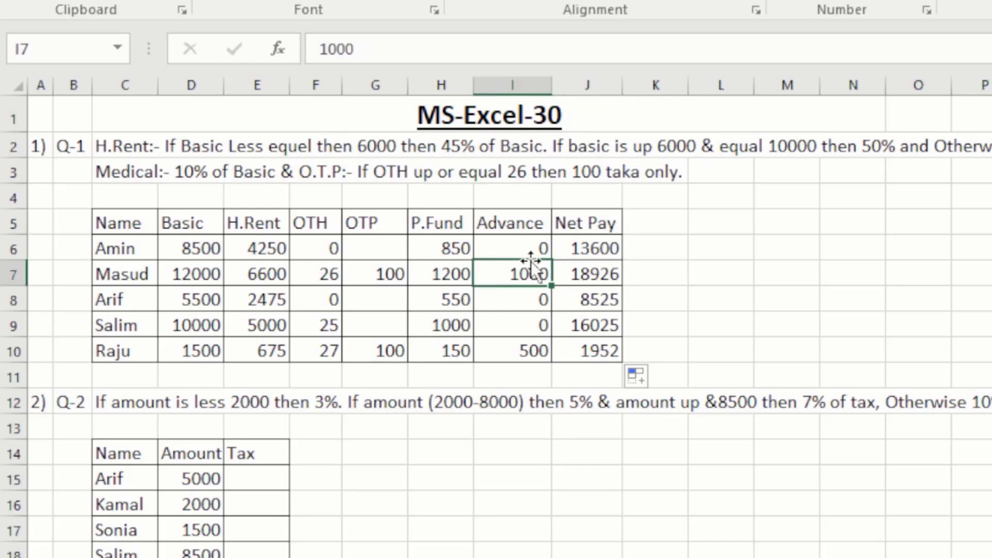
click(590, 247)
drag(591, 247, 593, 343)
click(595, 240)
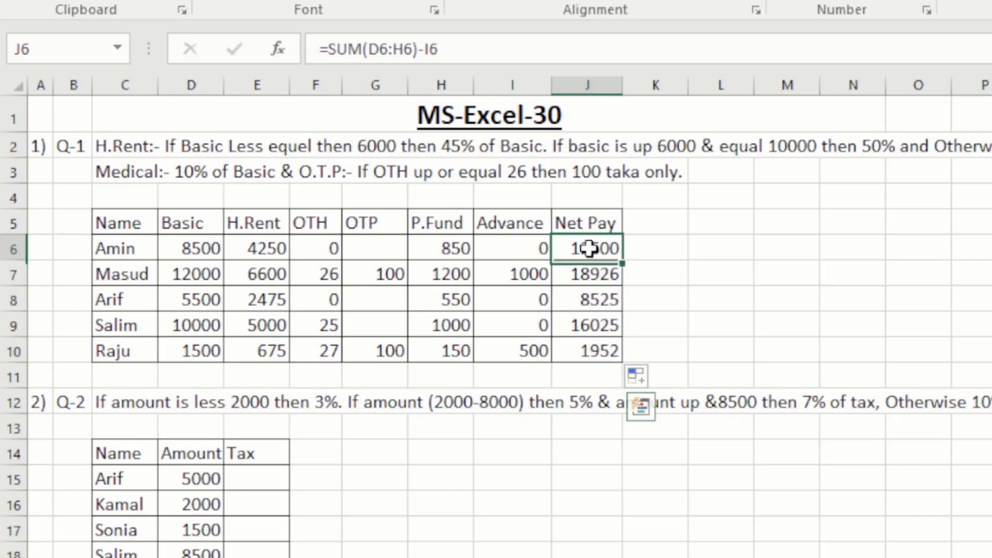
key(F2)
key(Escape)
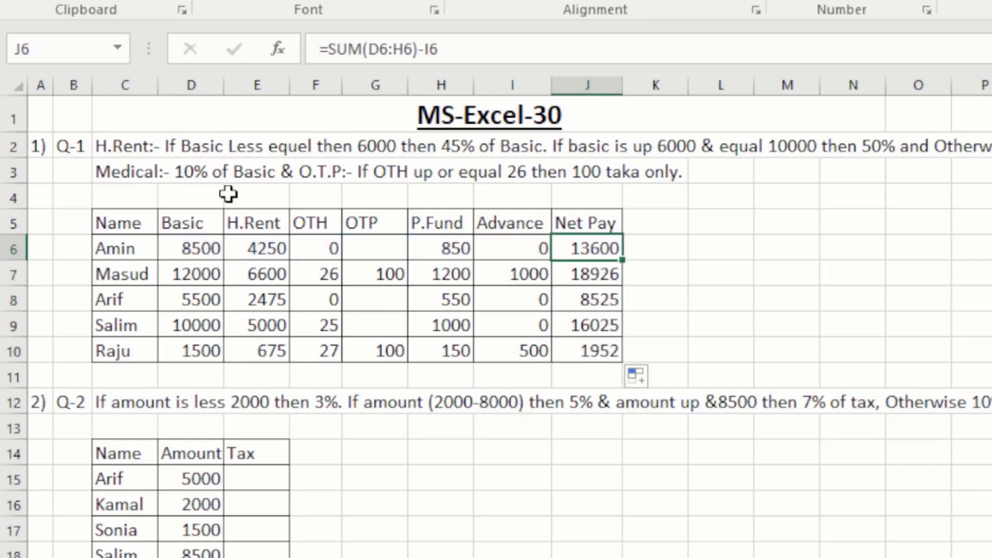
click(246, 244)
Step: Read the Q-2 tax rules in row 12 against the empty Tax column, including the final otherwise rate
click(78, 398)
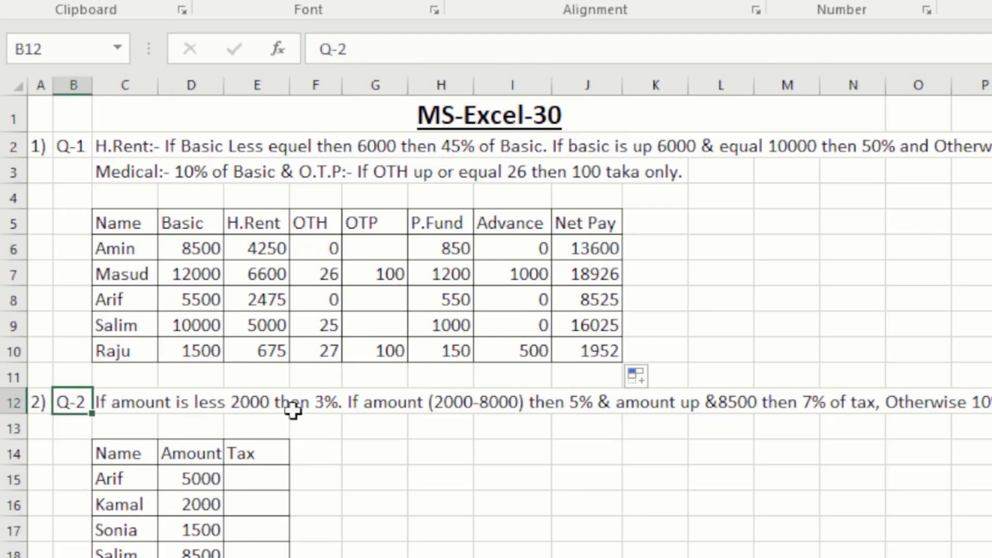
scroll(298, 414, down, 3)
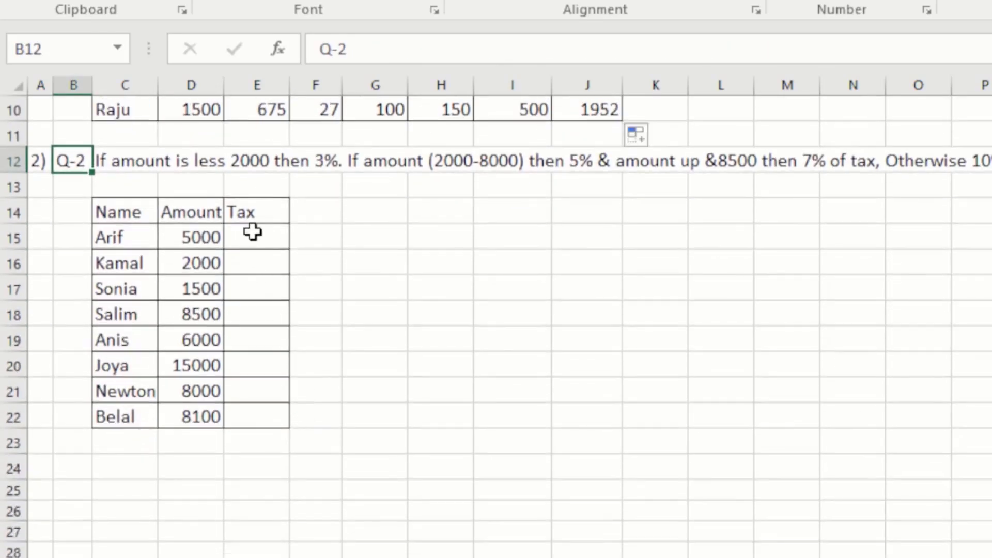
click(253, 232)
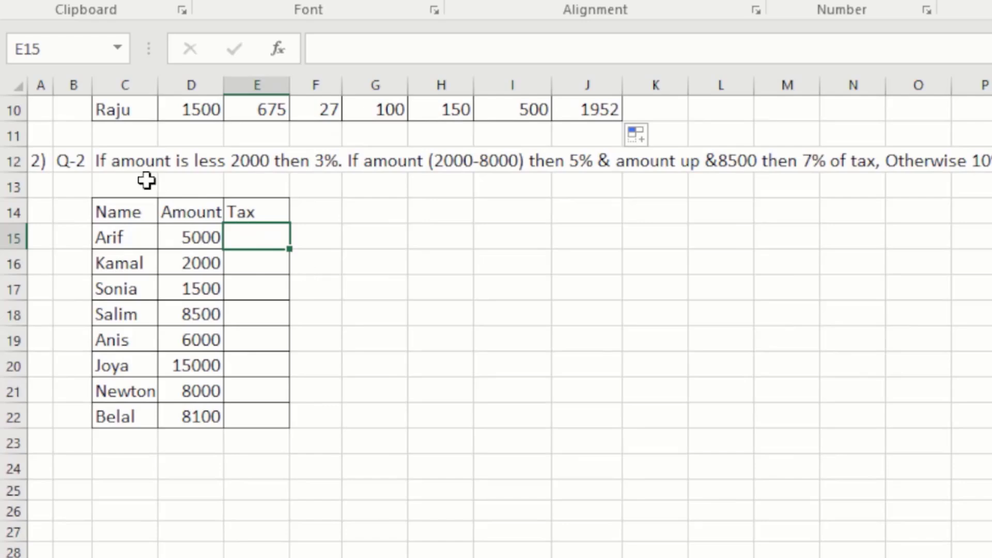
click(103, 166)
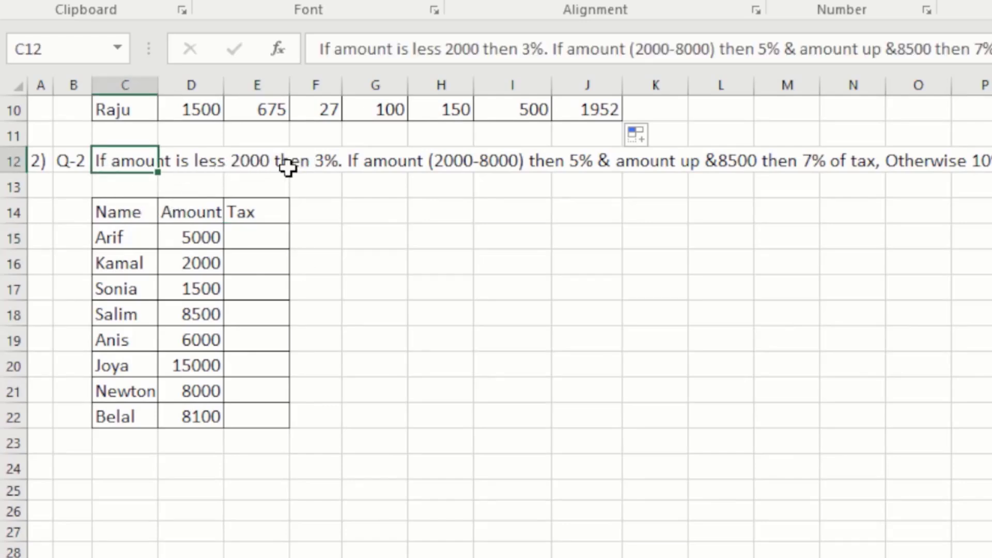
click(257, 241)
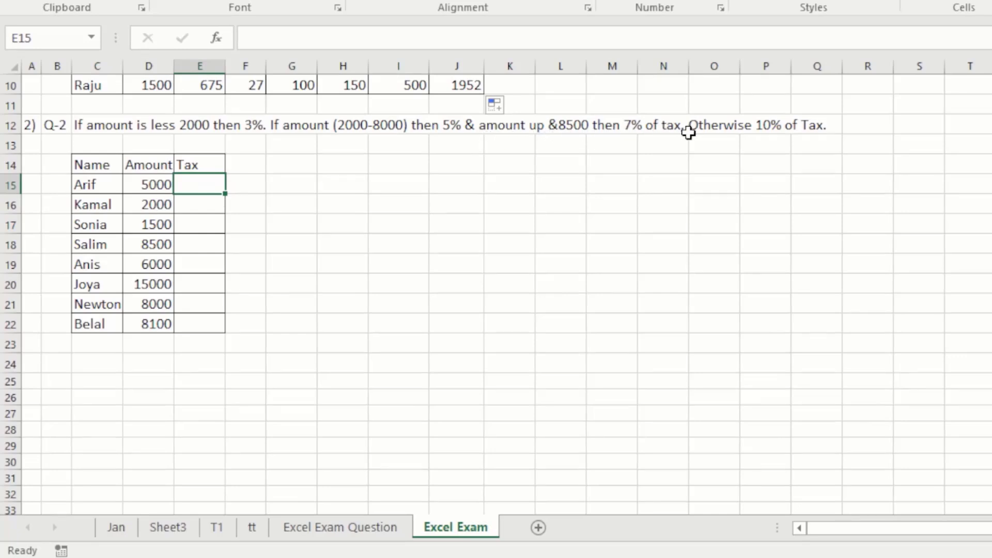
click(773, 121)
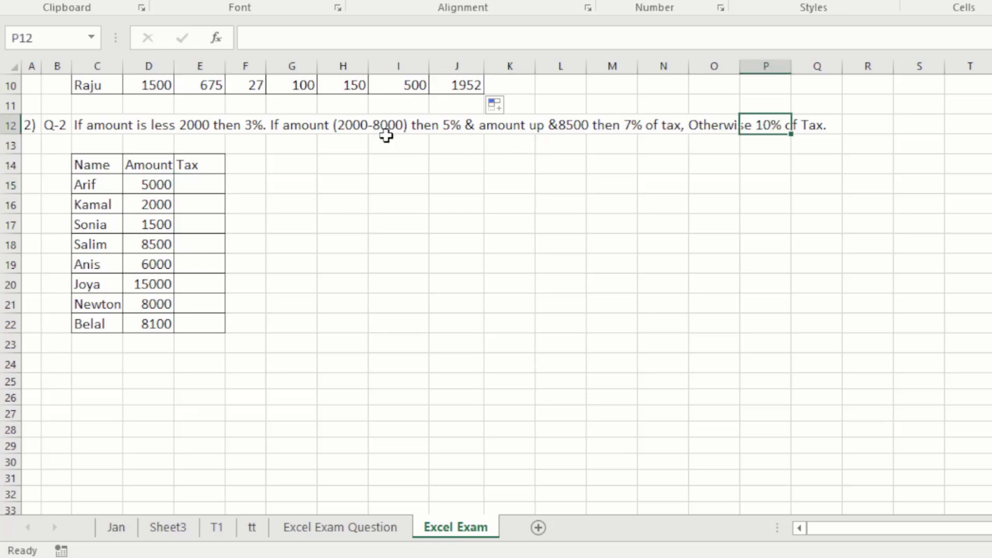
click(205, 185)
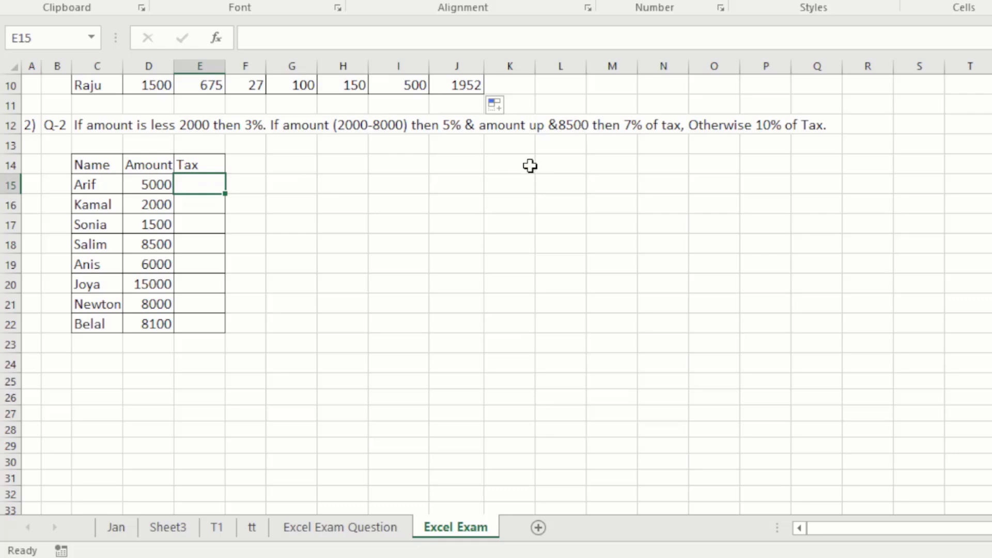
click(618, 137)
click(781, 126)
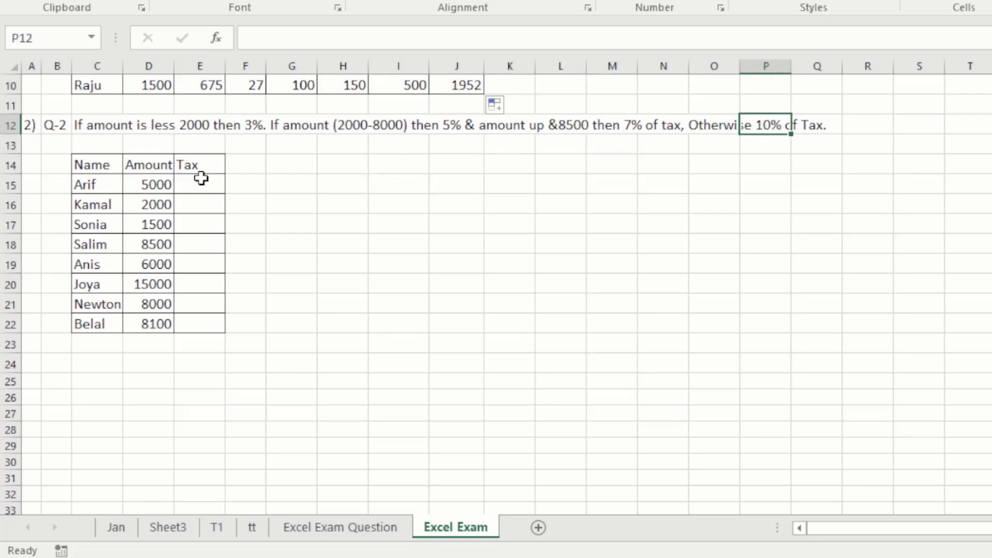
Step: Begin the Tax formula in E15 with an IF function testing D15<2000
click(201, 179)
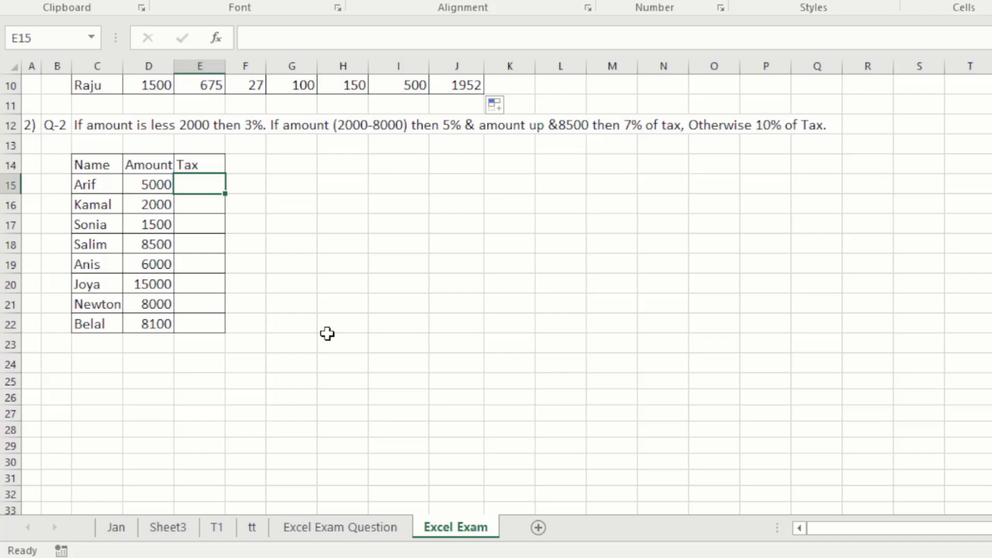
text(=)
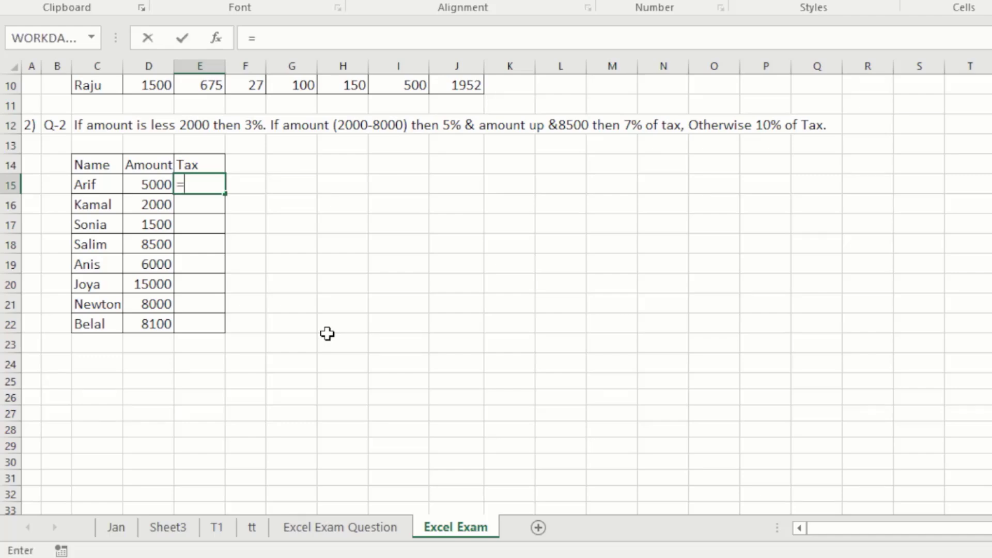
text(if)
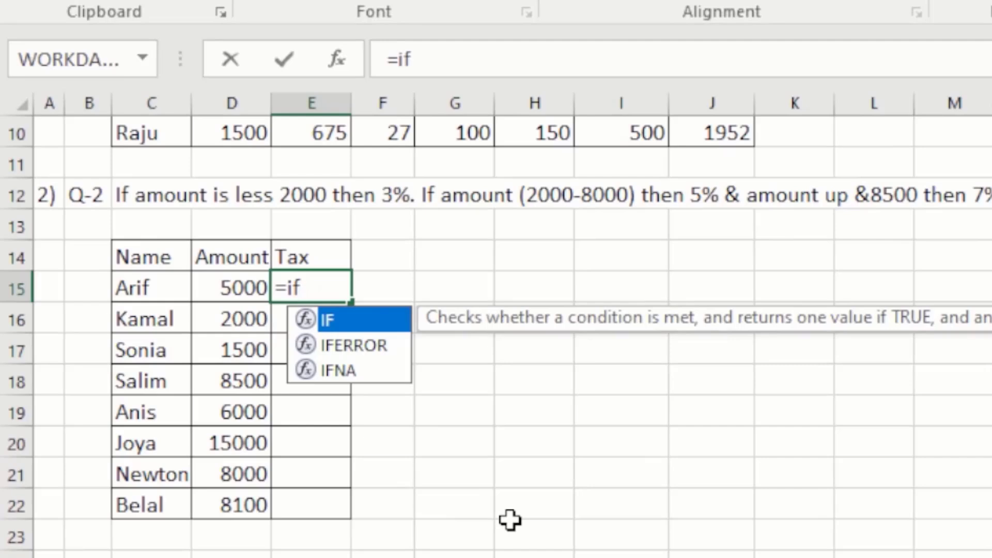
key(Tab)
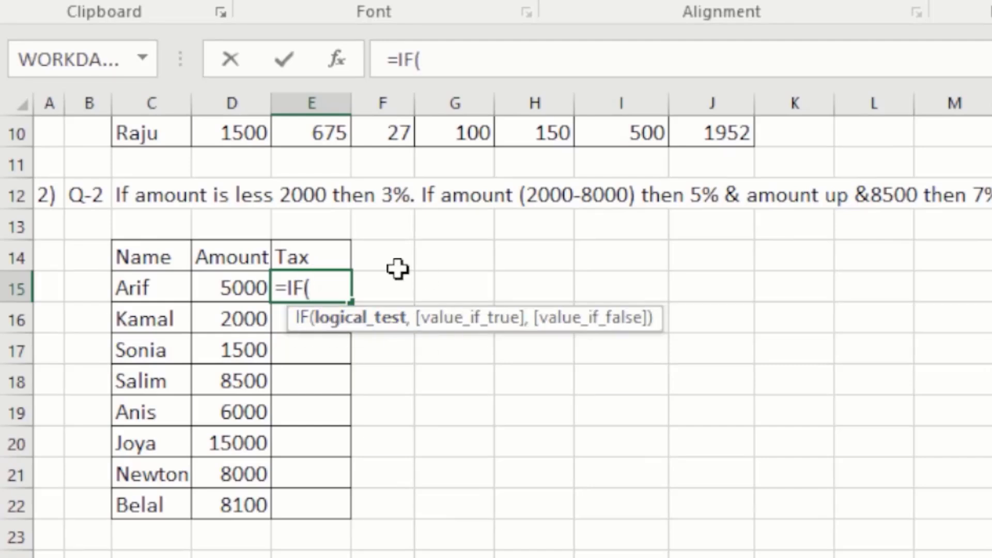
click(238, 290)
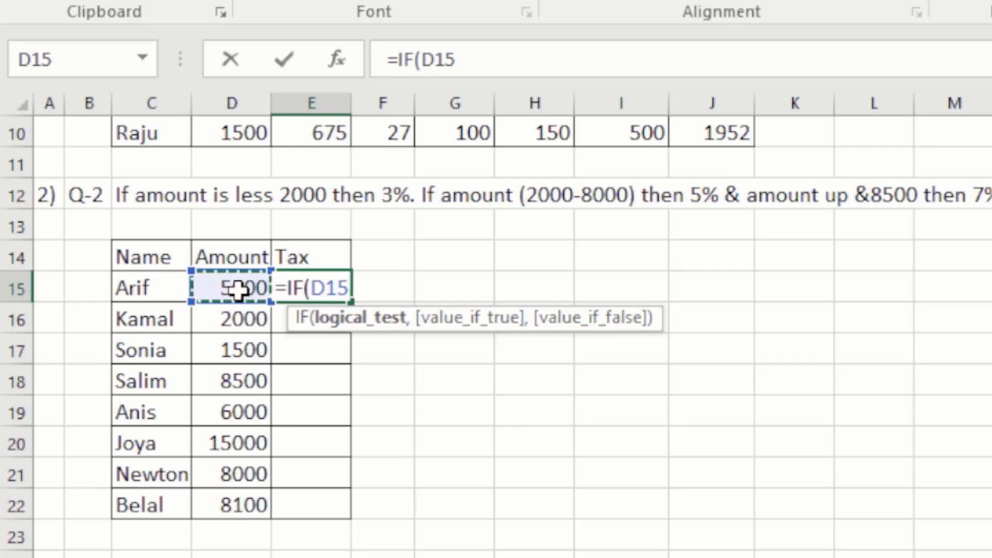
text(<)
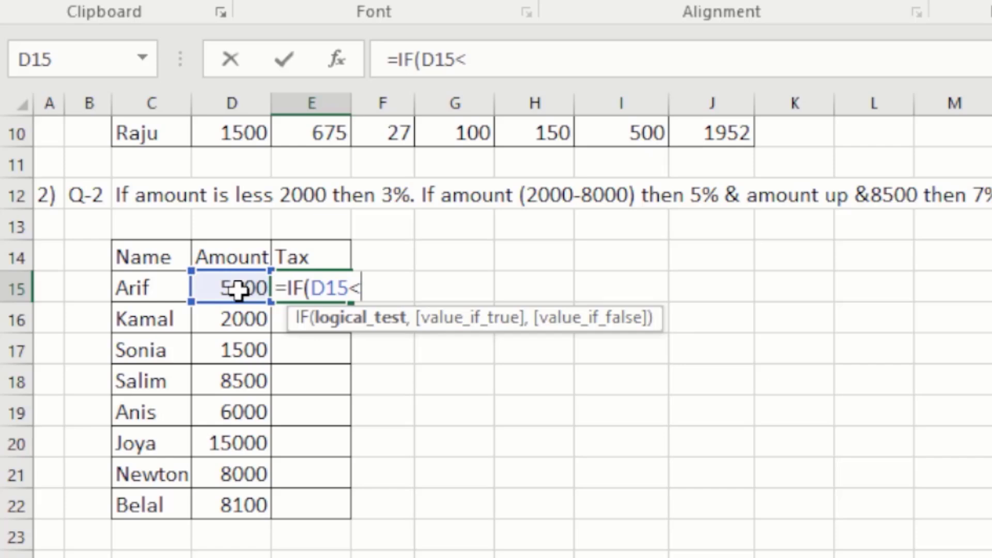
text(200)
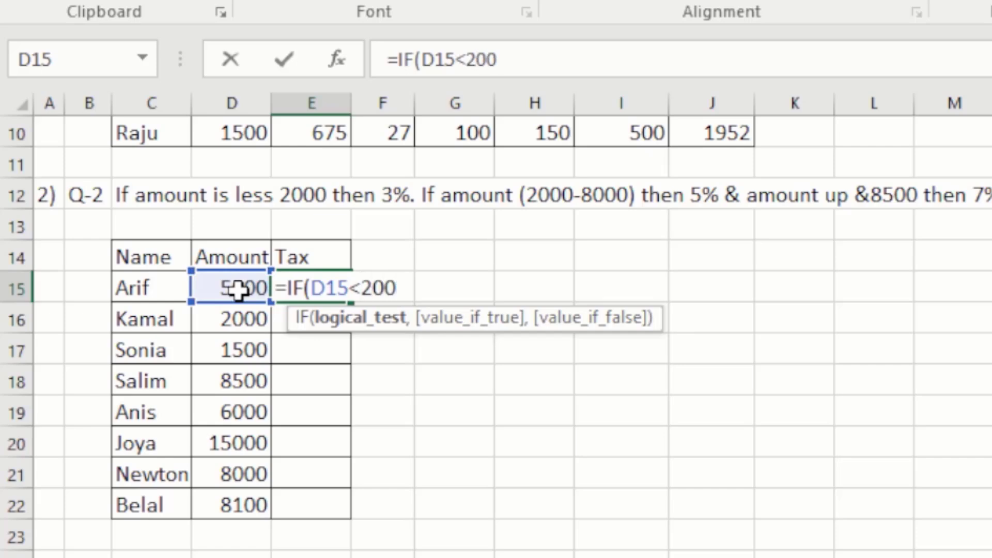
text(0)
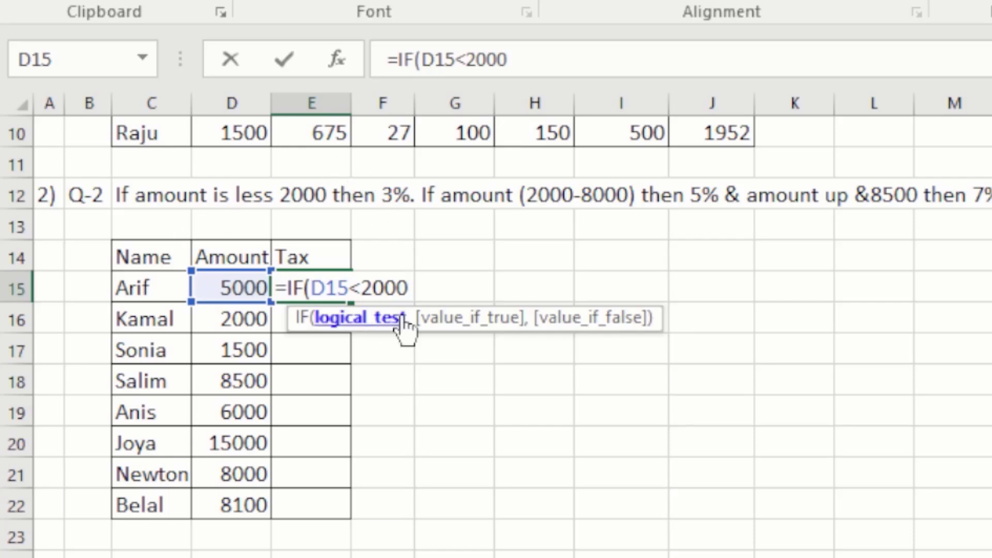
Step: Add D15*0.03 as the value if true in the E15 Tax formula
text(,)
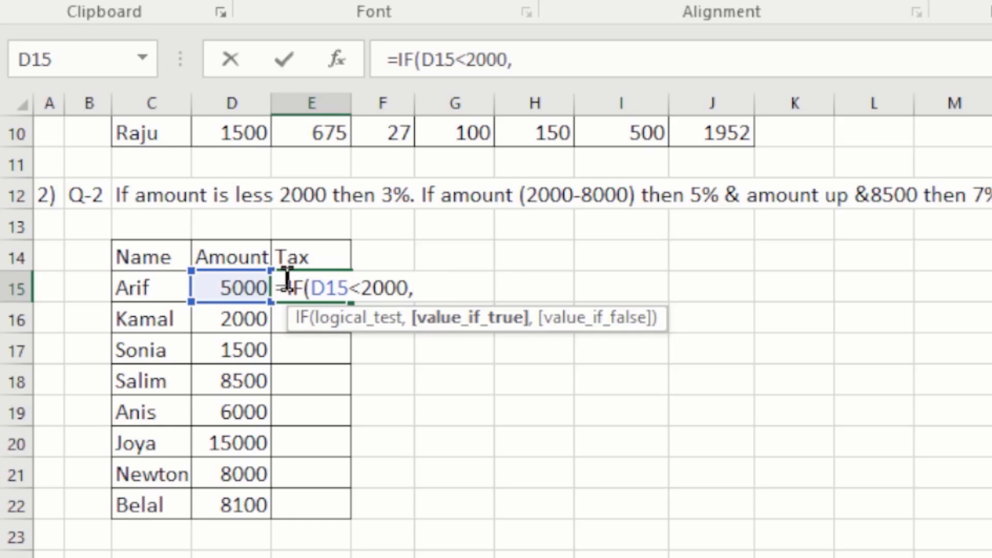
click(236, 285)
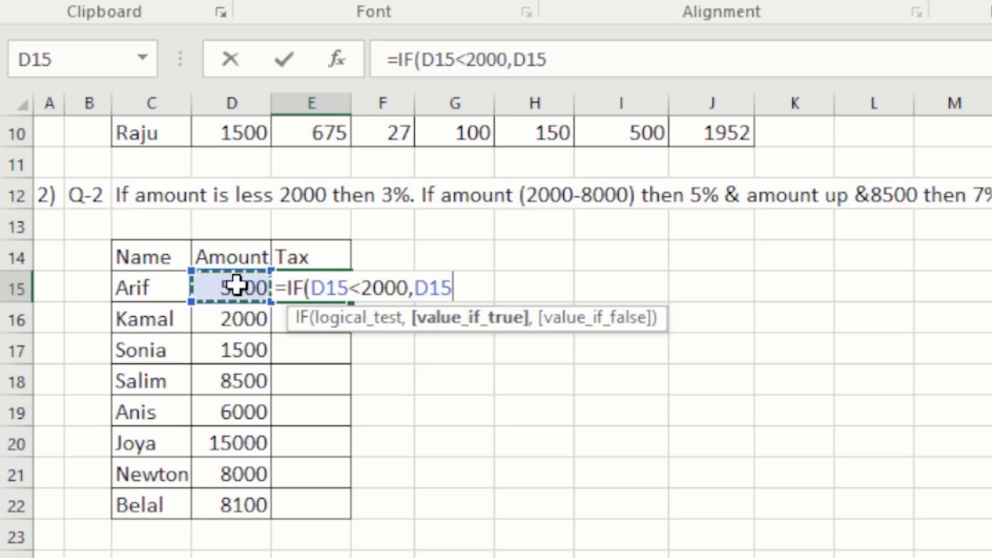
text(*)
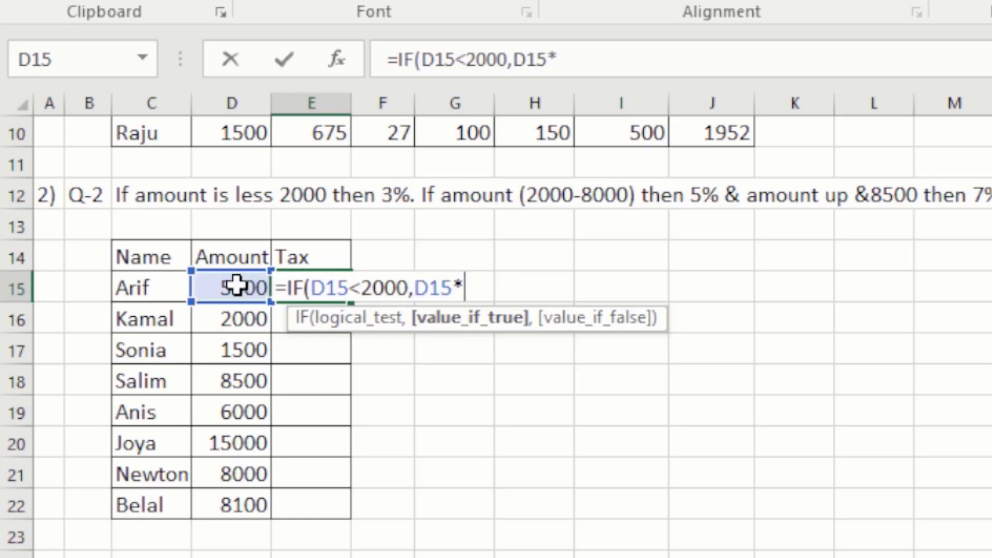
text(0.03)
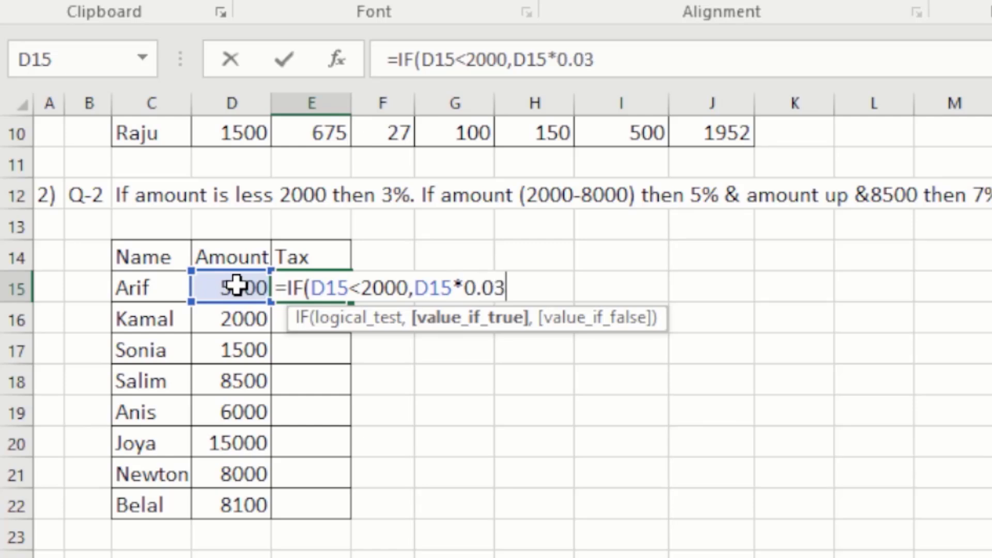
text(,)
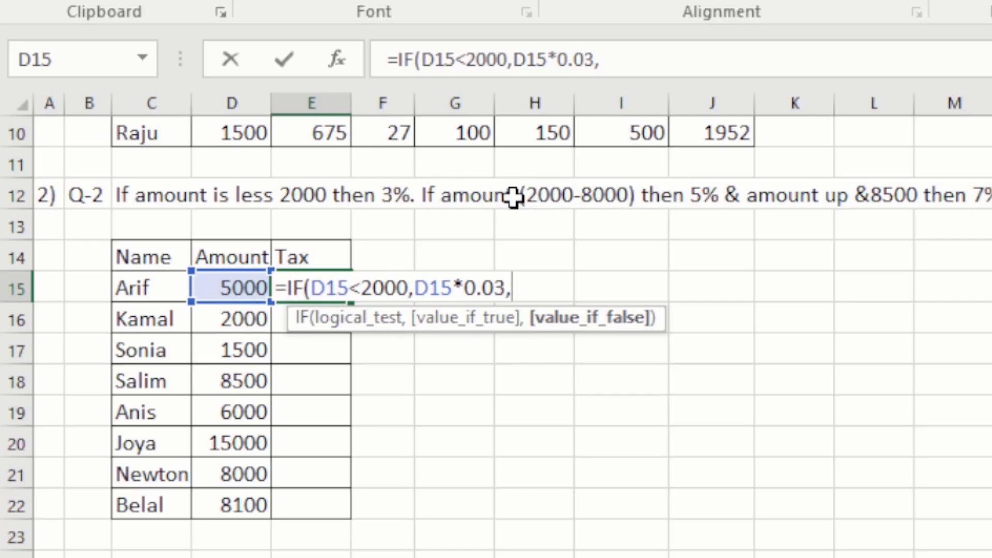
Step: Nest a second IF containing an AND function as the value if false in the E15 formula
text(if)
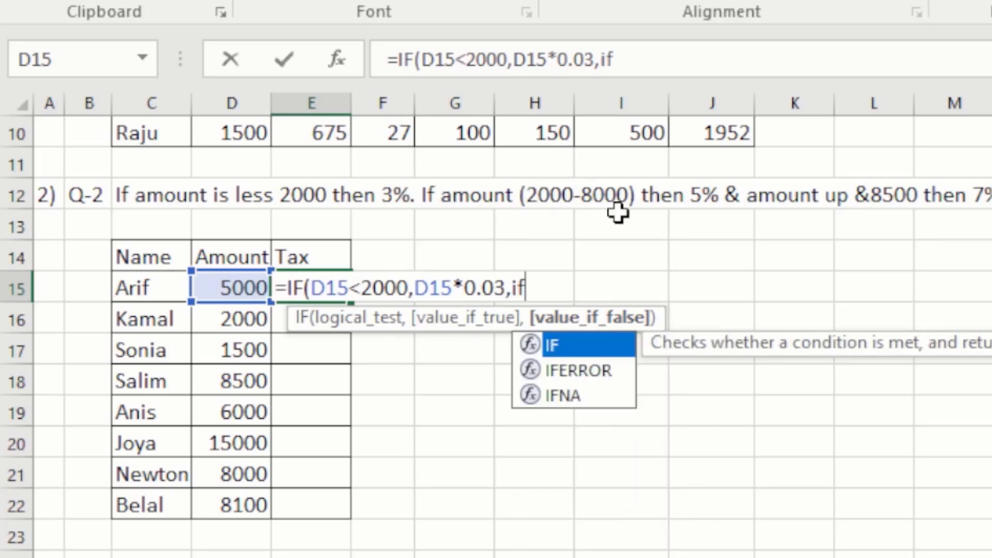
key(Tab)
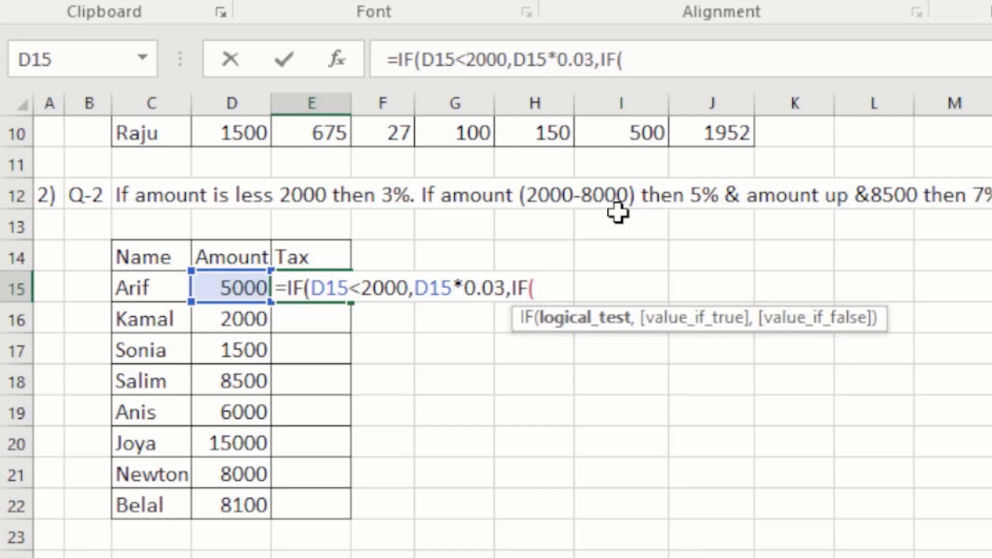
text(D)
key(BackSpace)
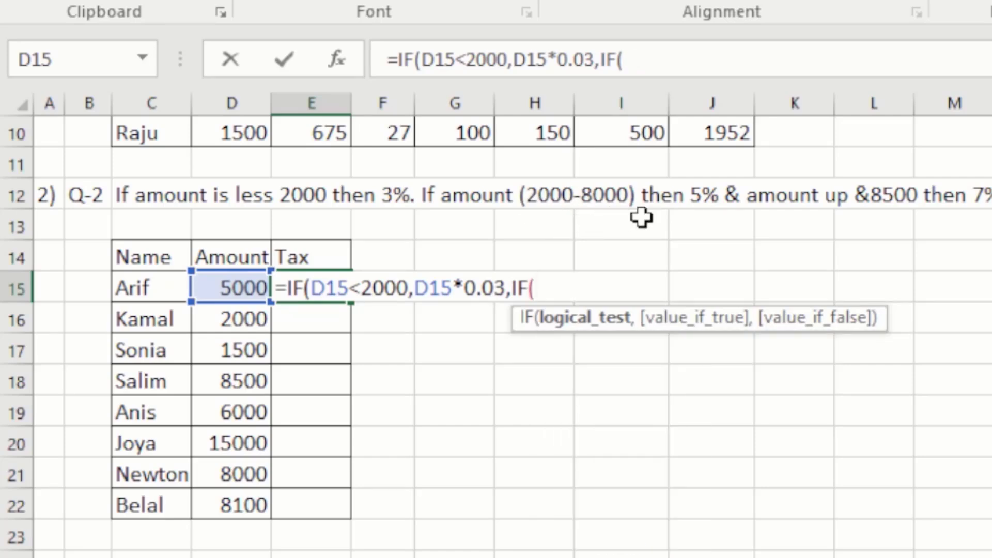
text(a)
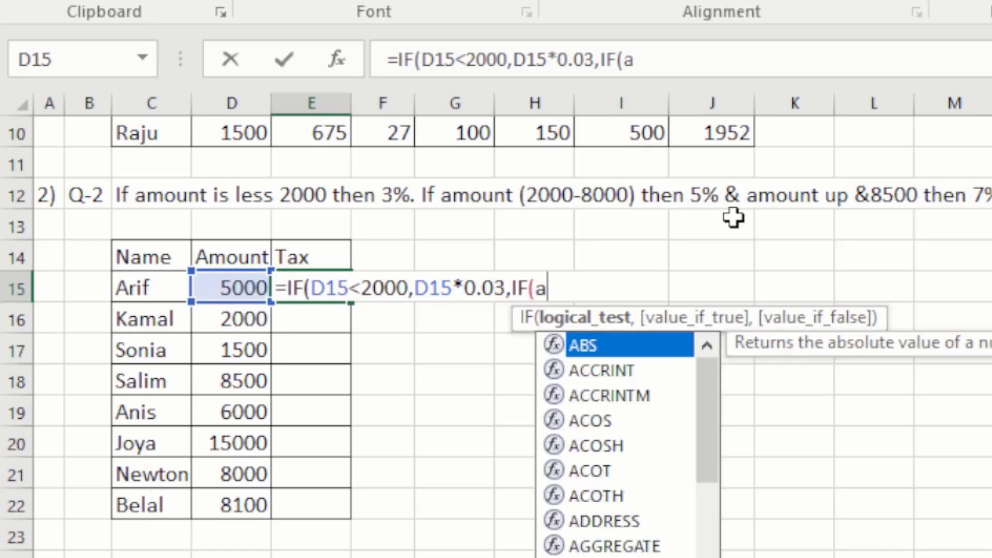
text(nd)
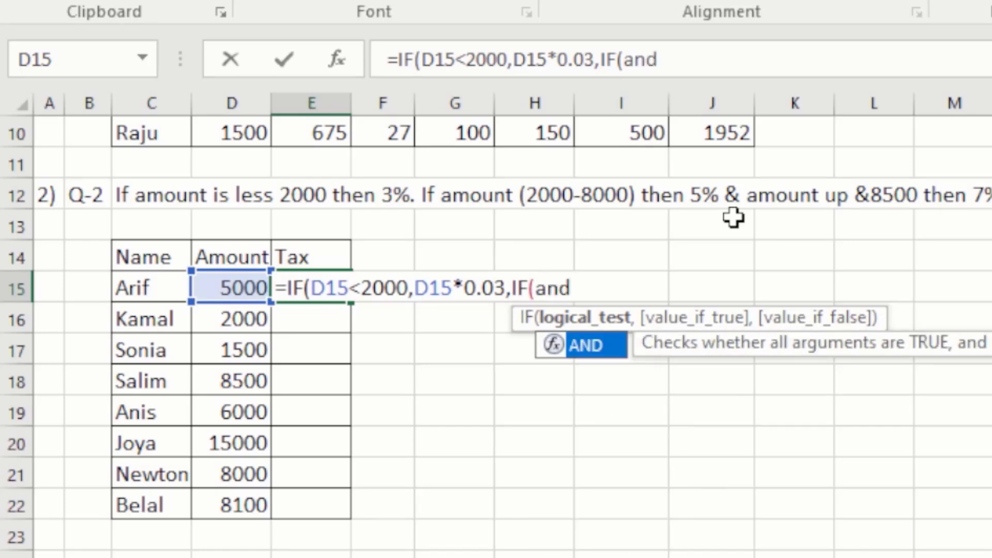
key(Tab)
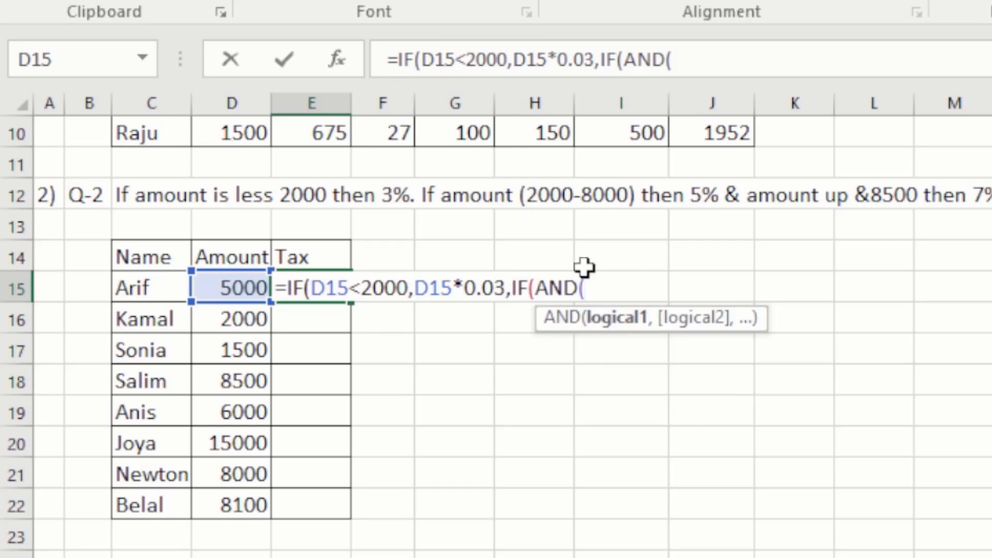
Step: Fill the AND test in the E15 formula with D15>=2000 and D15<=8000, and close the AND function
click(230, 289)
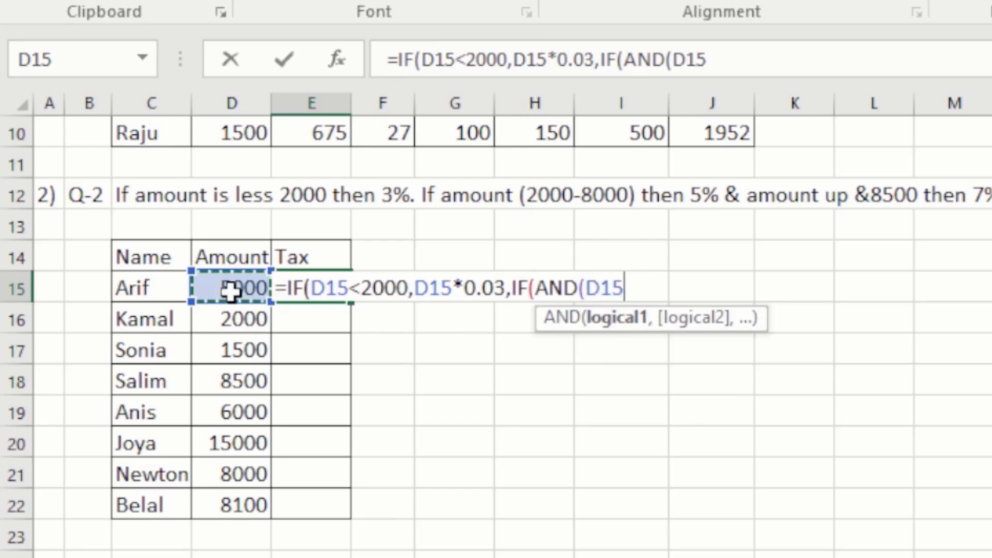
text(>)
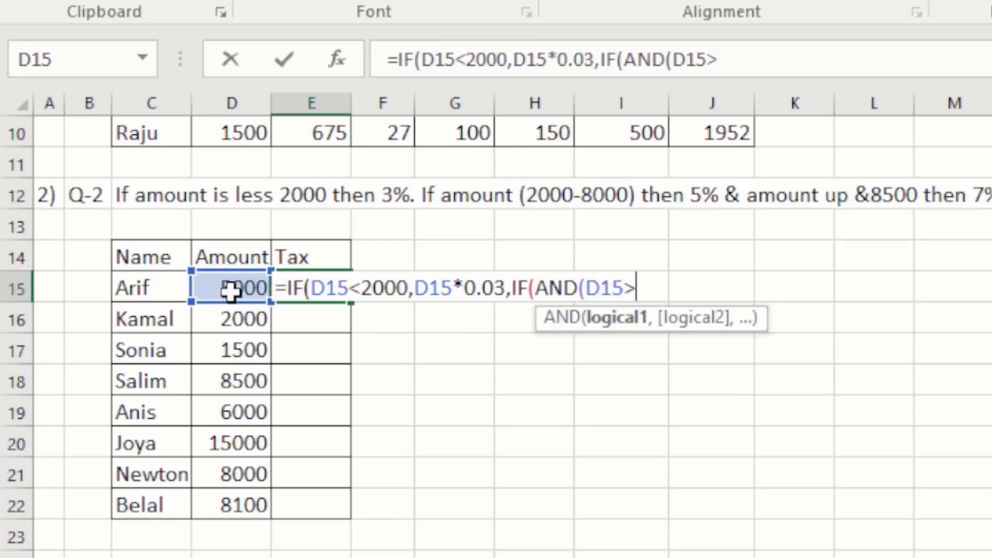
text(=2000)
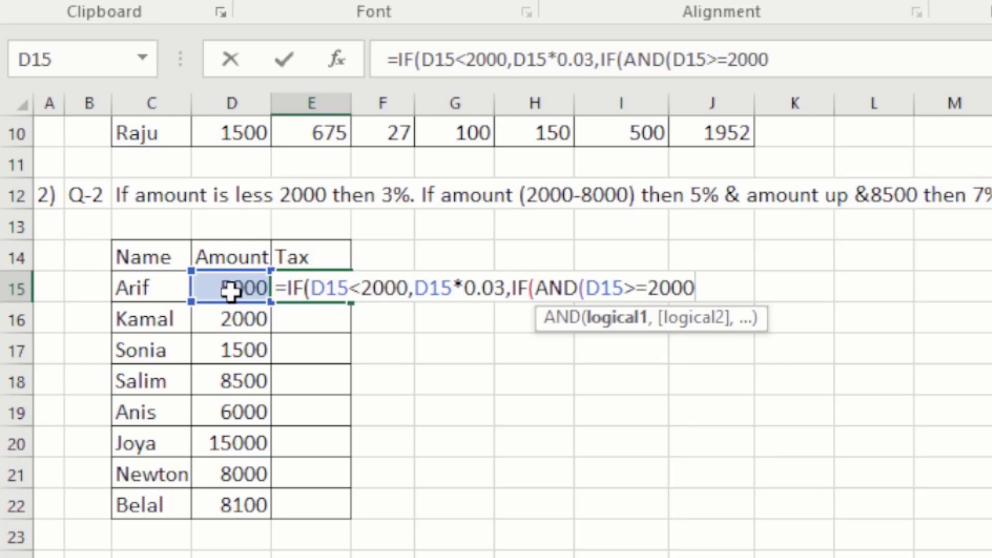
text(,)
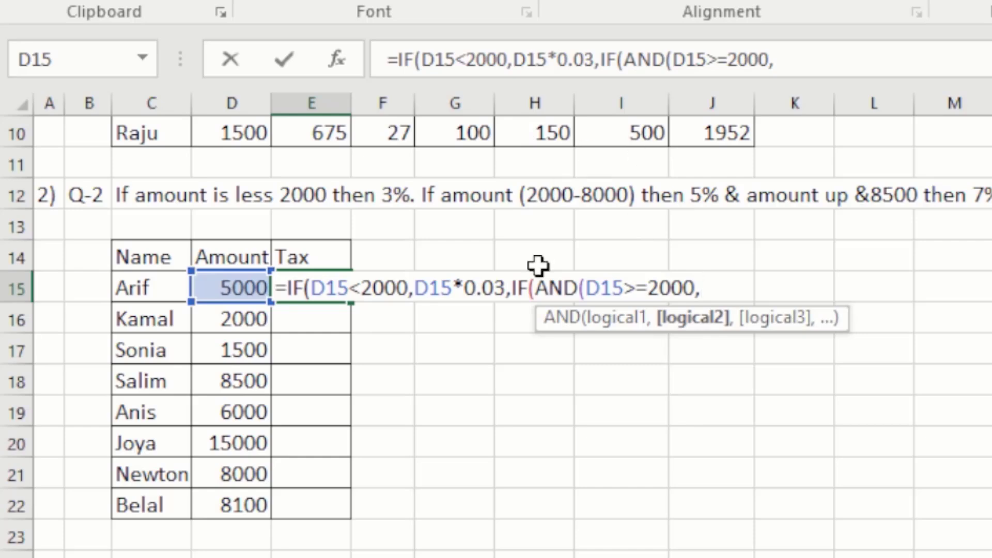
click(214, 279)
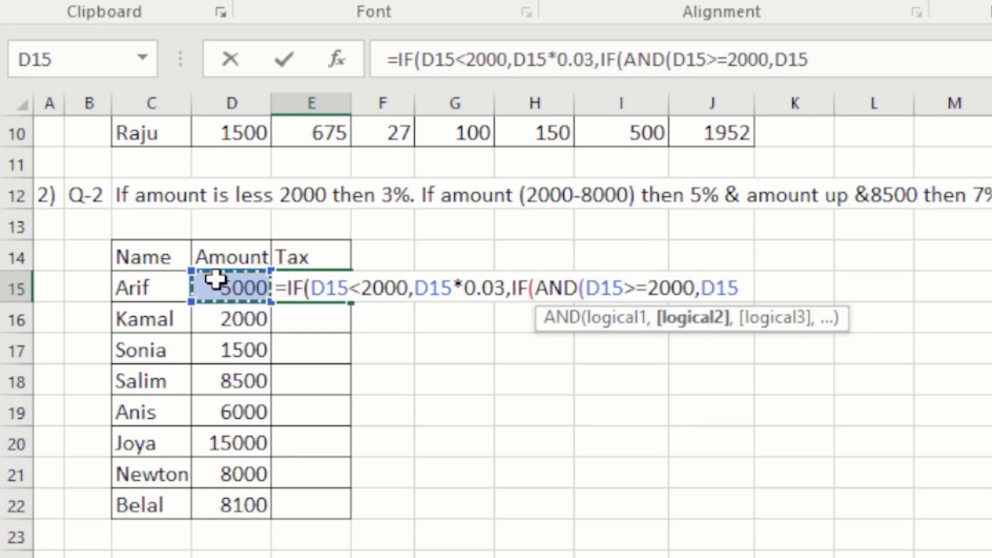
text(>)
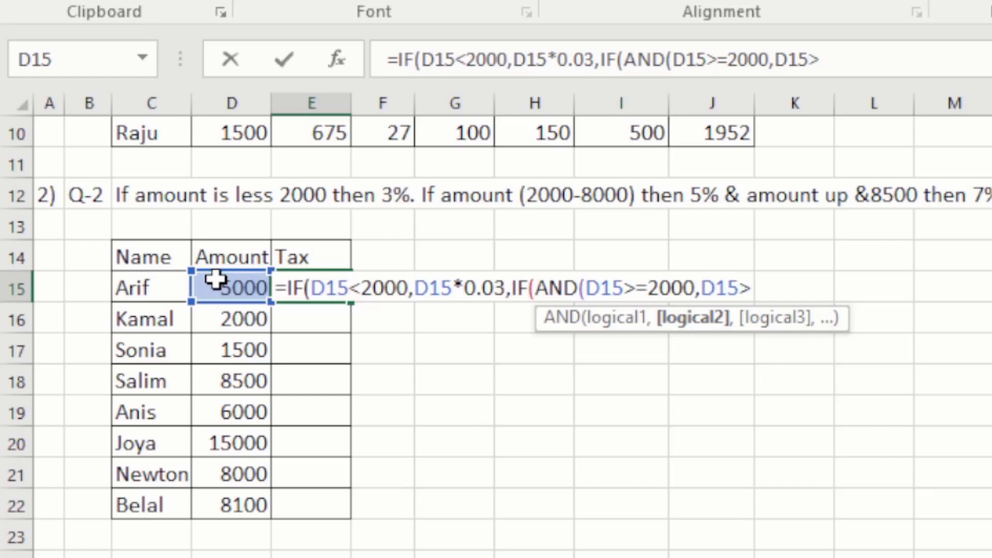
text(<)
text(=)
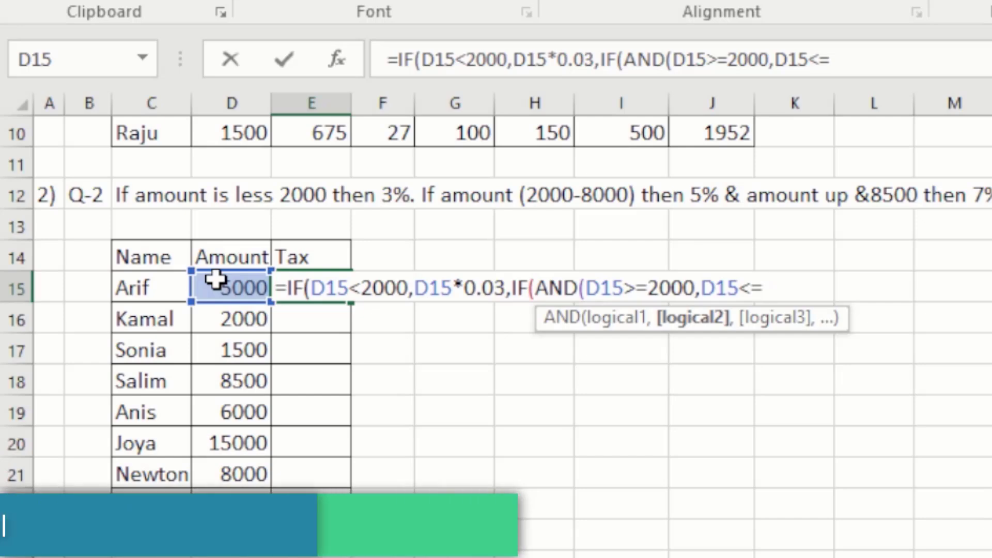
text(8000)
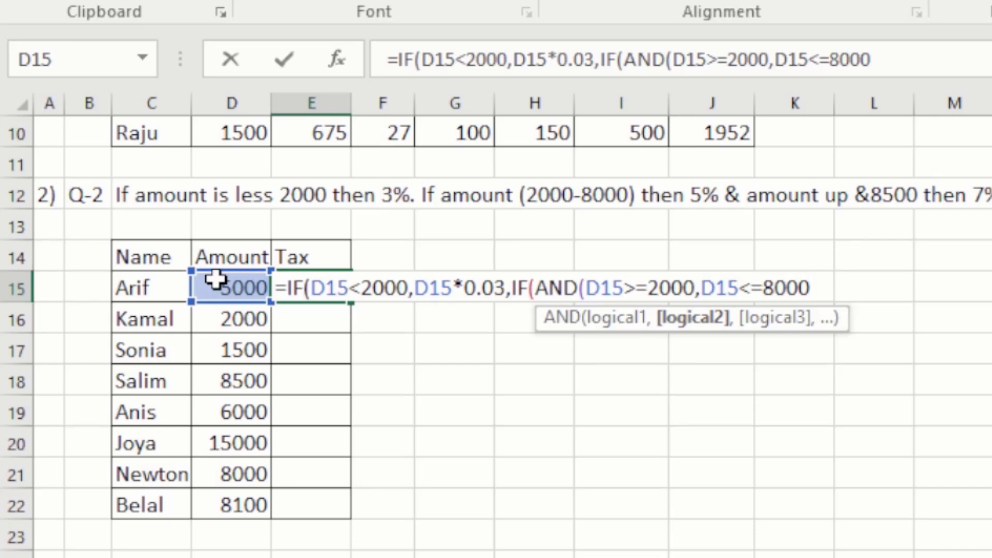
text())
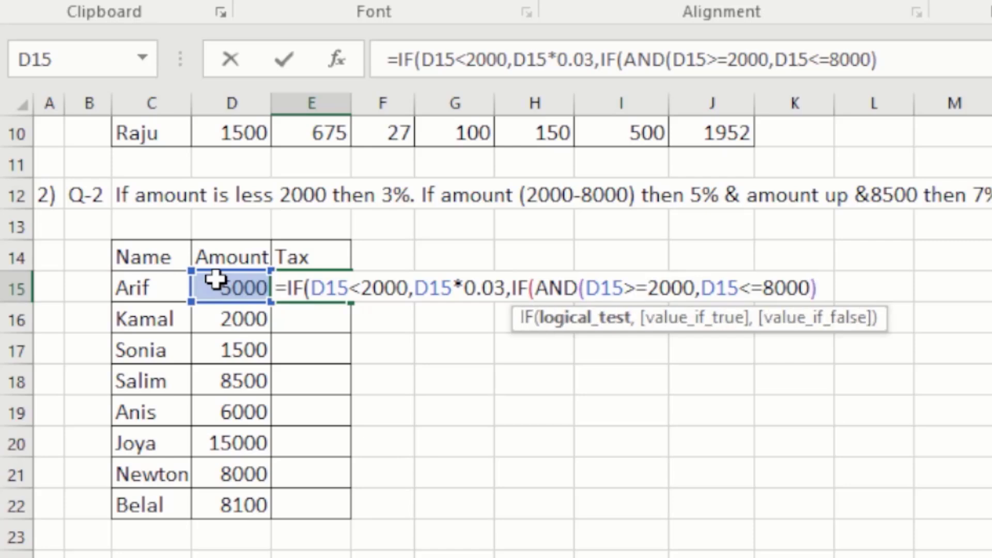
Step: Add D15*0.05 as the second IF's value if true in the E15 Tax formula
text(,)
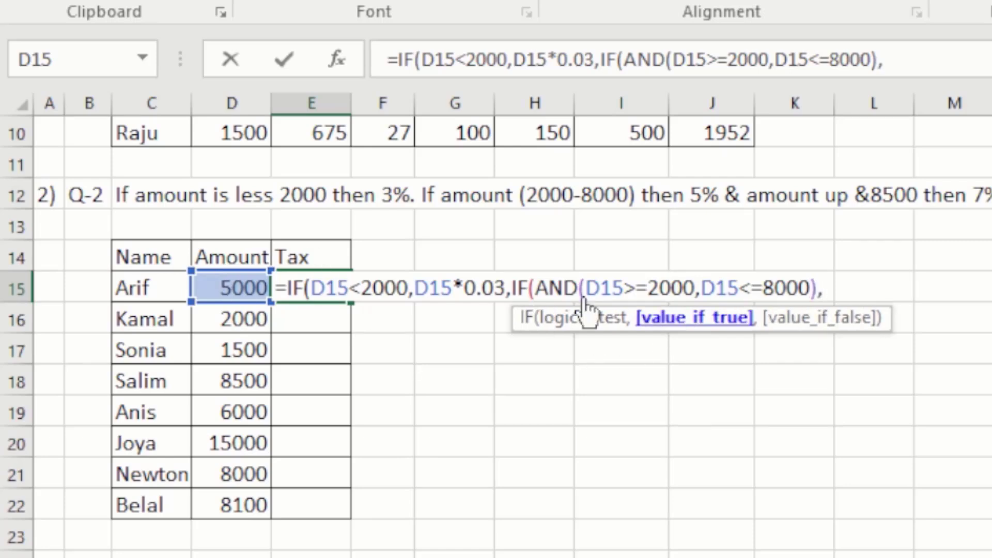
click(223, 289)
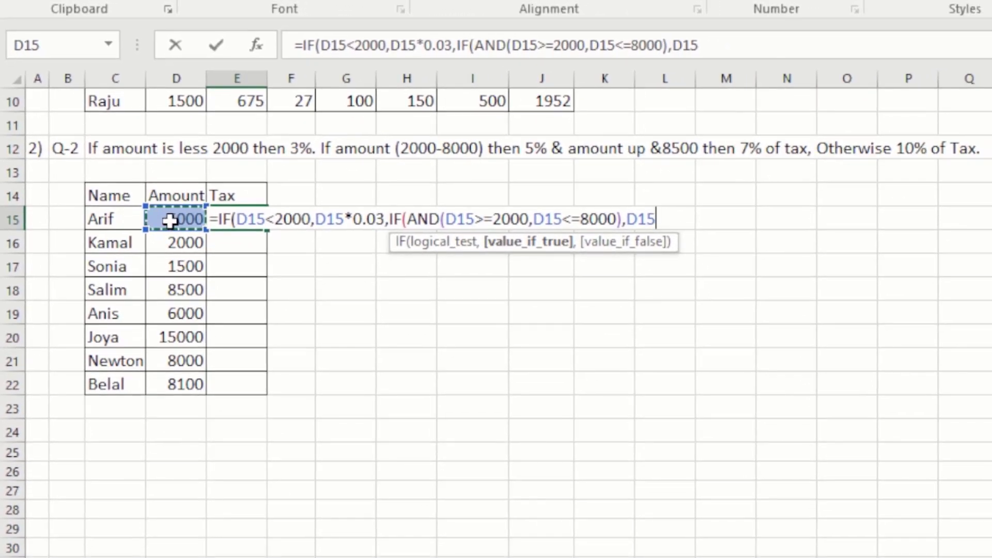
text(*0.05)
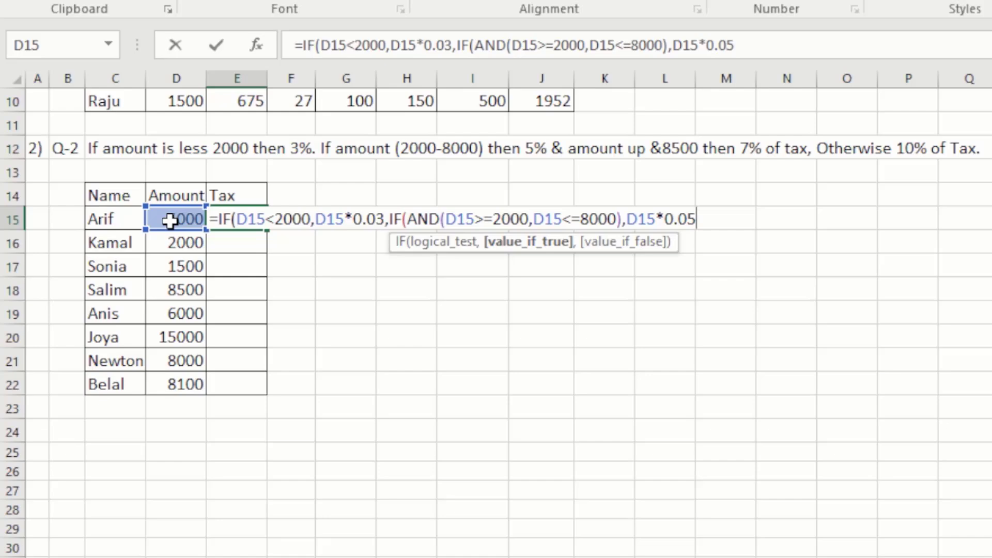
Step: Nest a third IF containing an AND function as the second IF's value if false in the E15 formula
text(,)
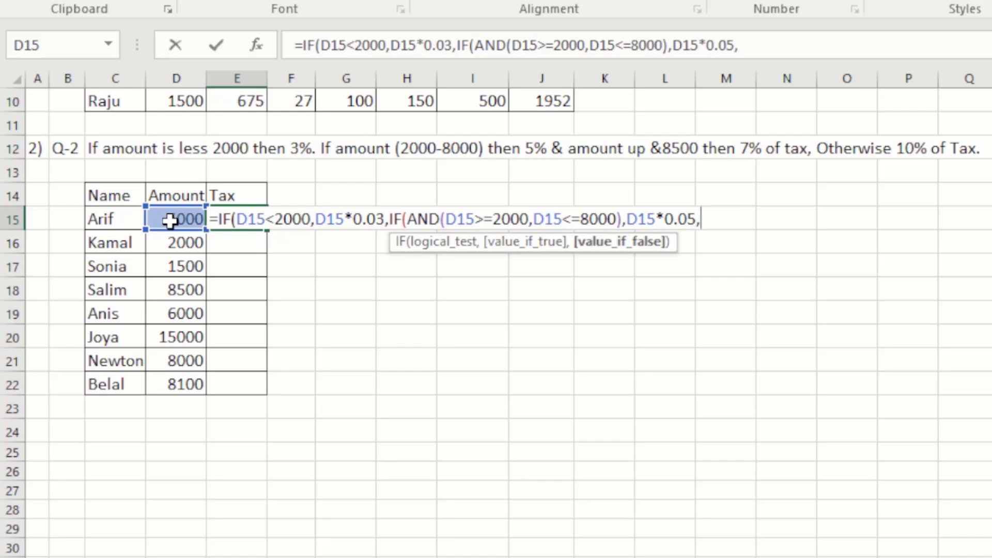
text(if)
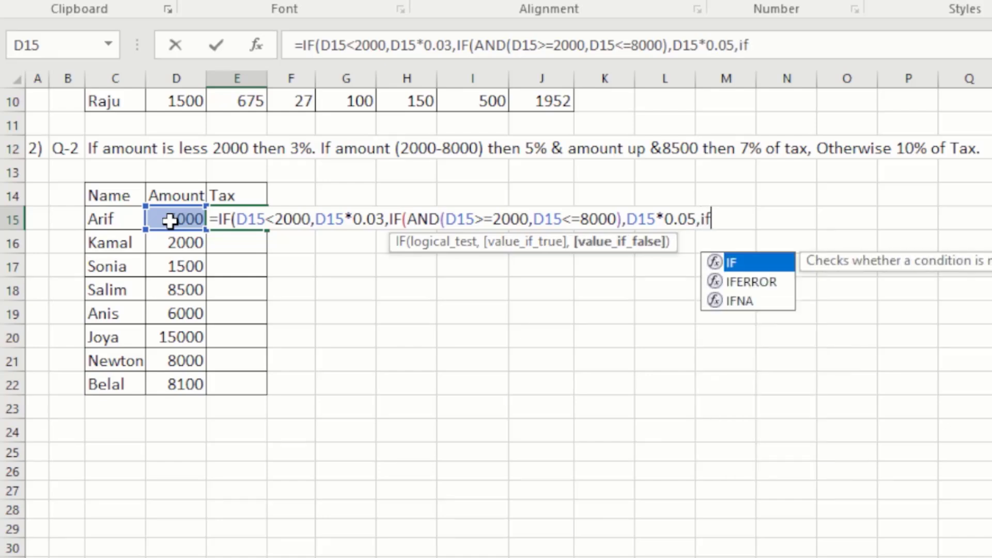
key(Tab)
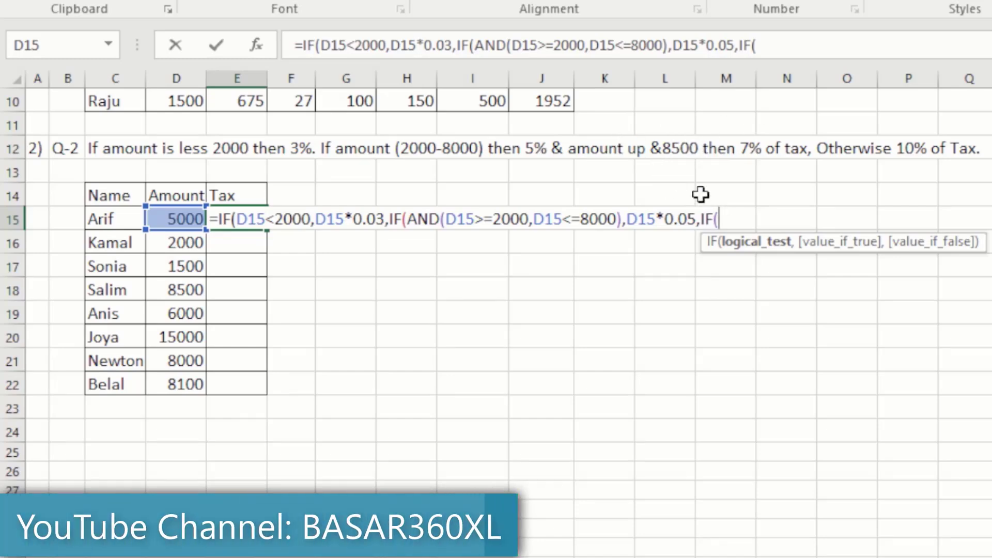
text(D1)
key(BackSpace)
key(BackSpace)
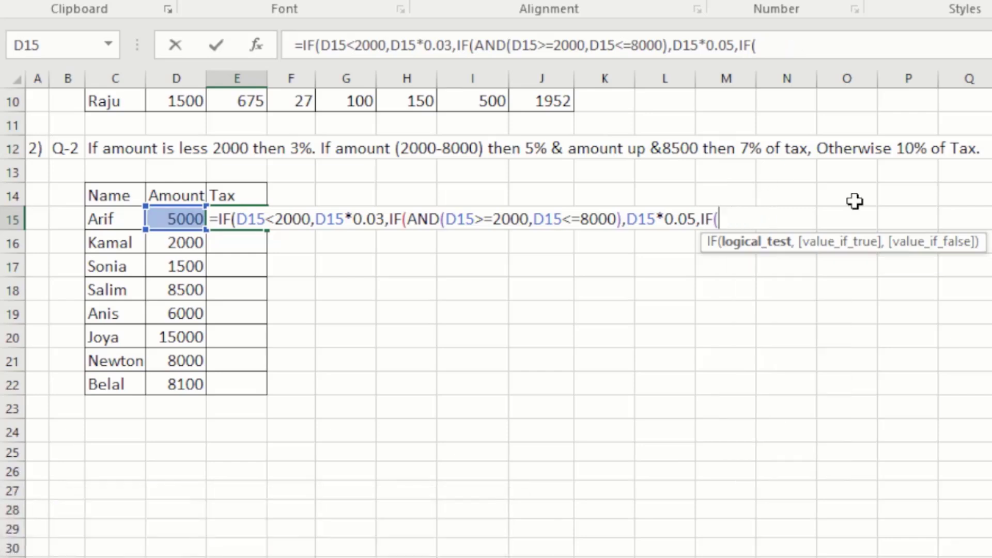
text(and)
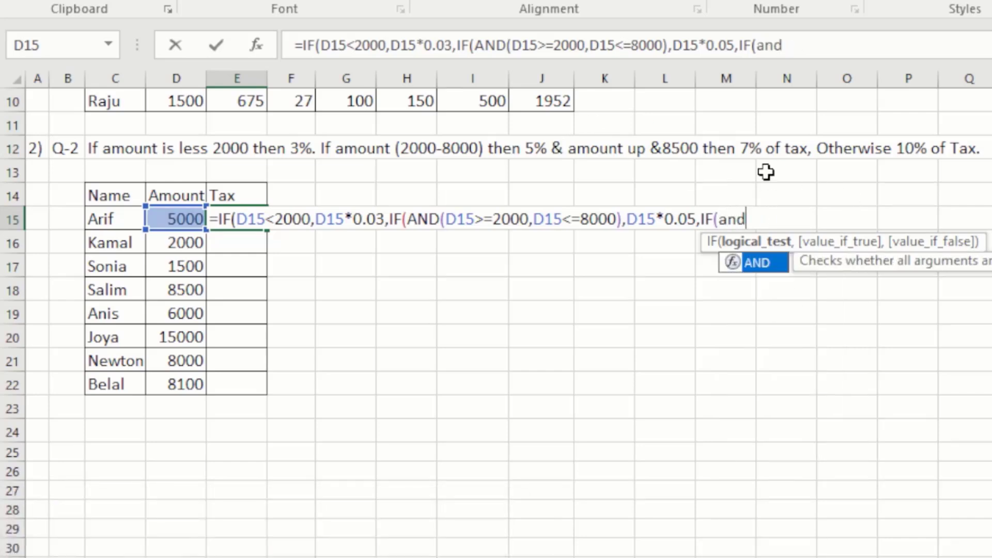
key(Tab)
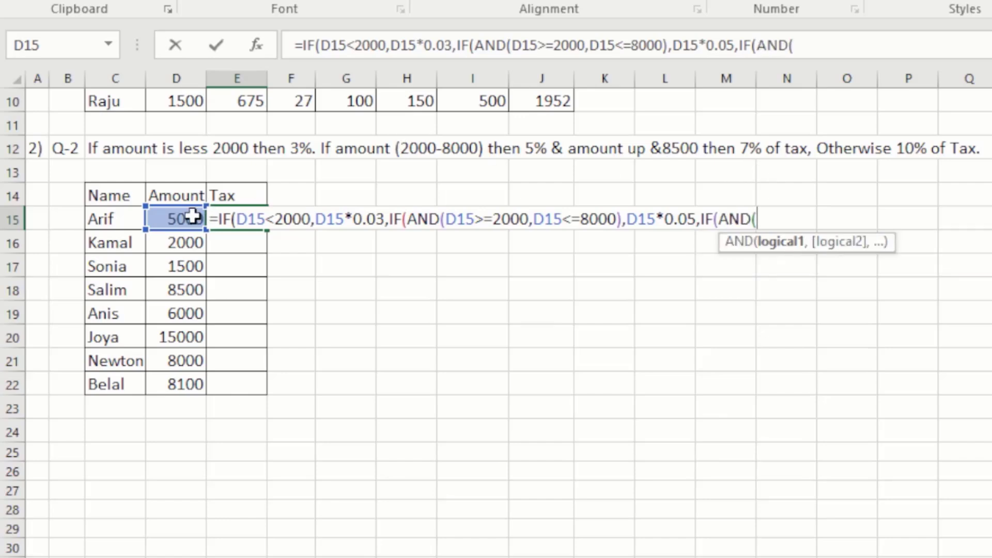
Step: Fill the third IF's AND test in the E15 formula with D15>8000 and D15<=8500
click(177, 217)
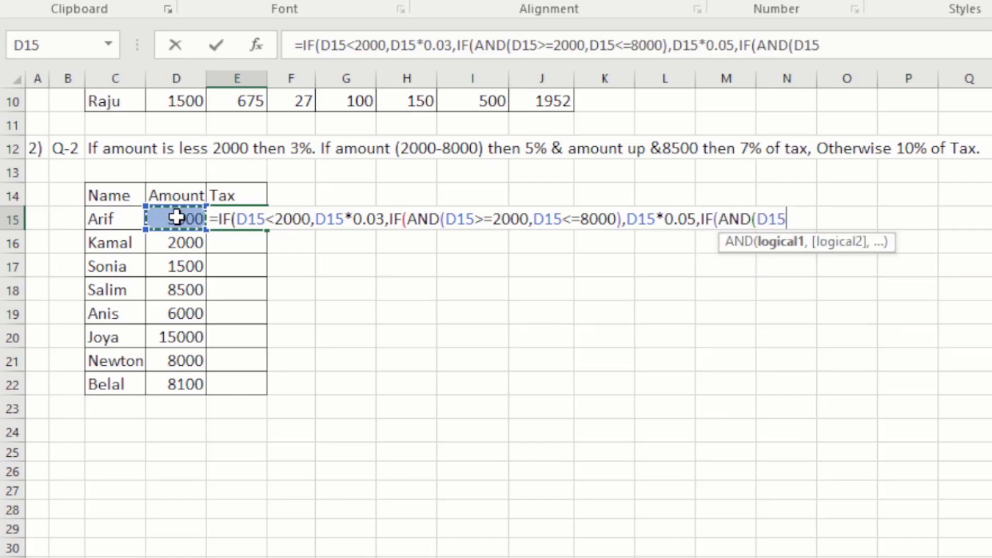
text(?)
key(BackSpace)
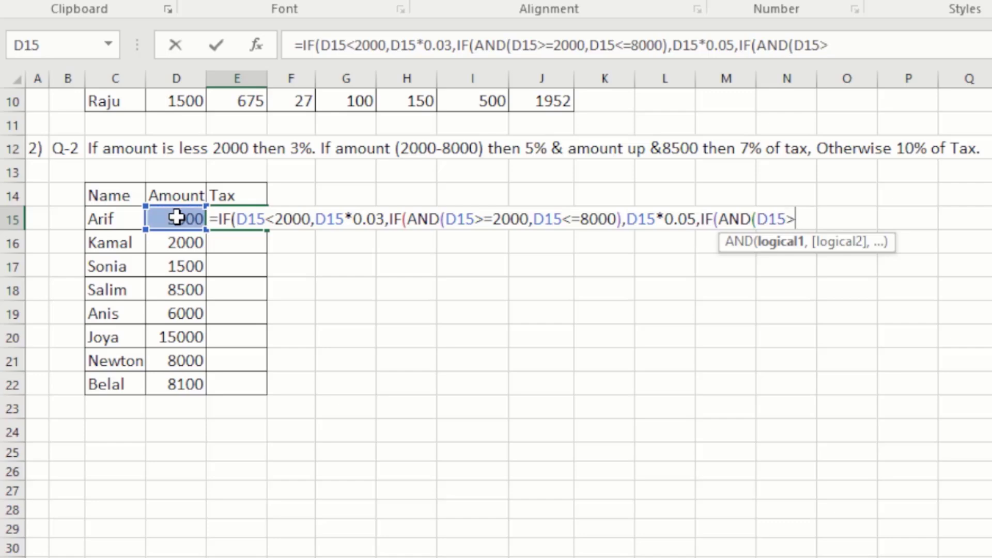
text(>80)
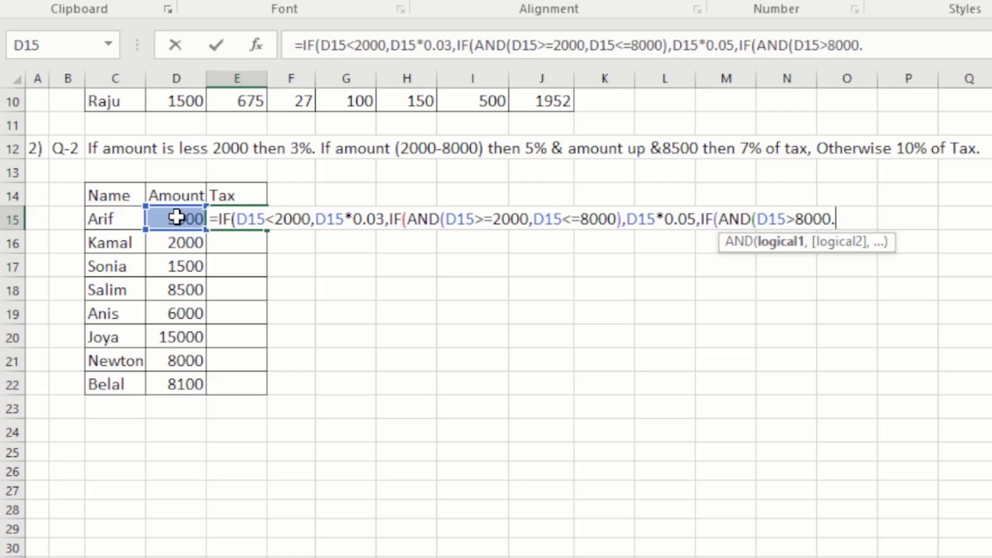
text(00,)
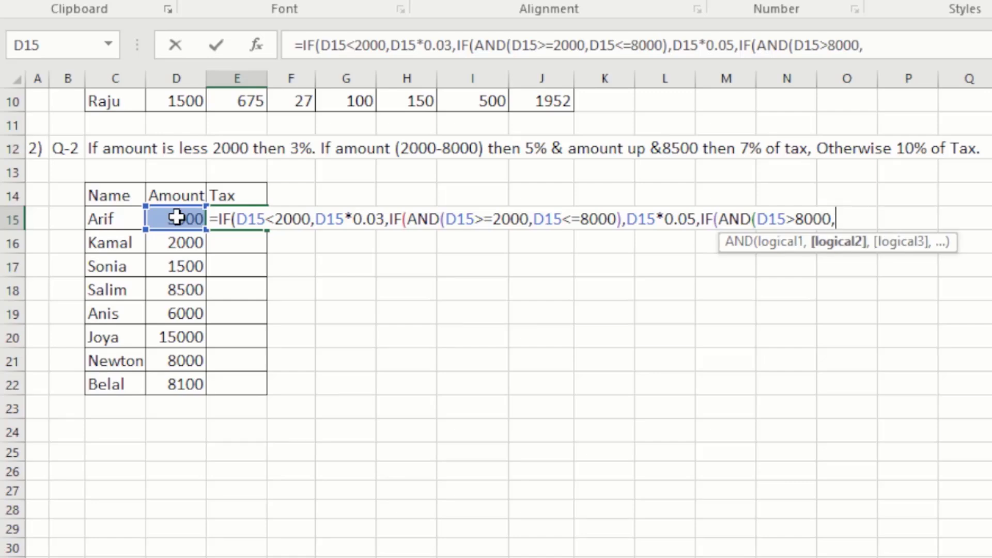
click(182, 220)
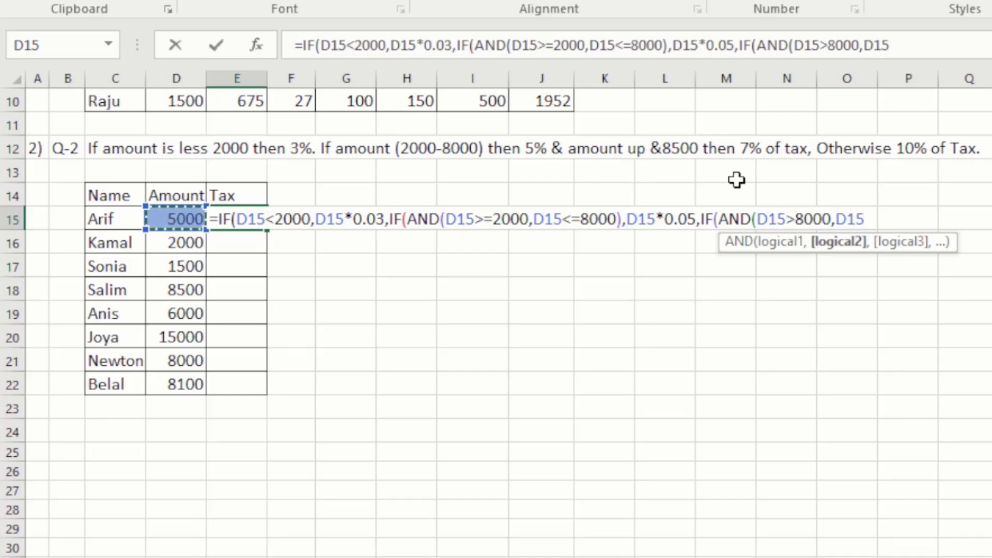
text(<)
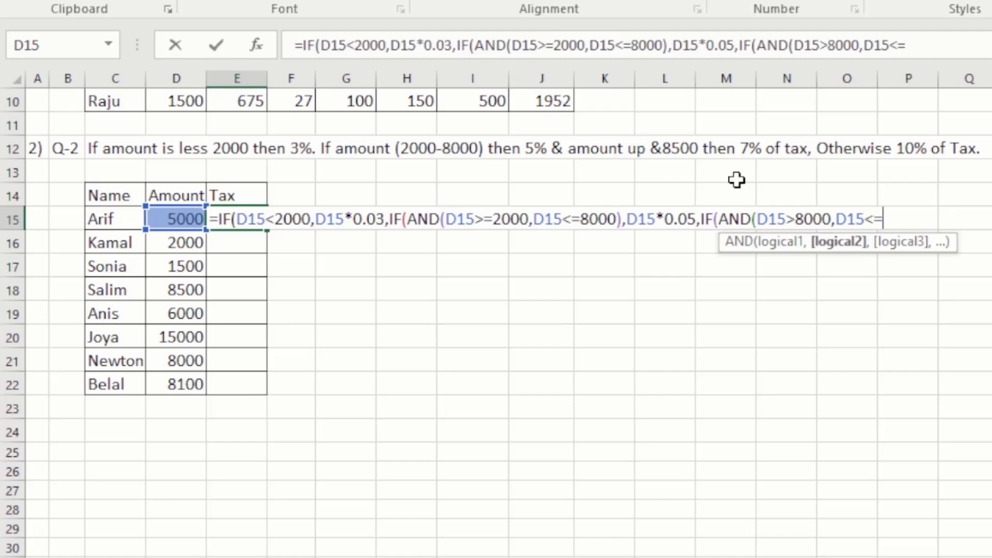
text(=8000)
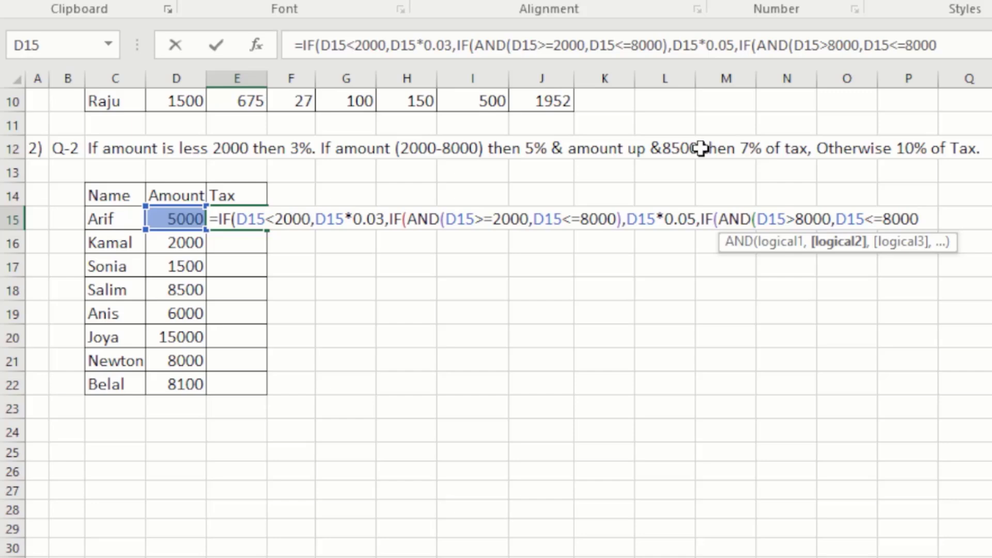
key(BackSpace)
key(BackSpace)
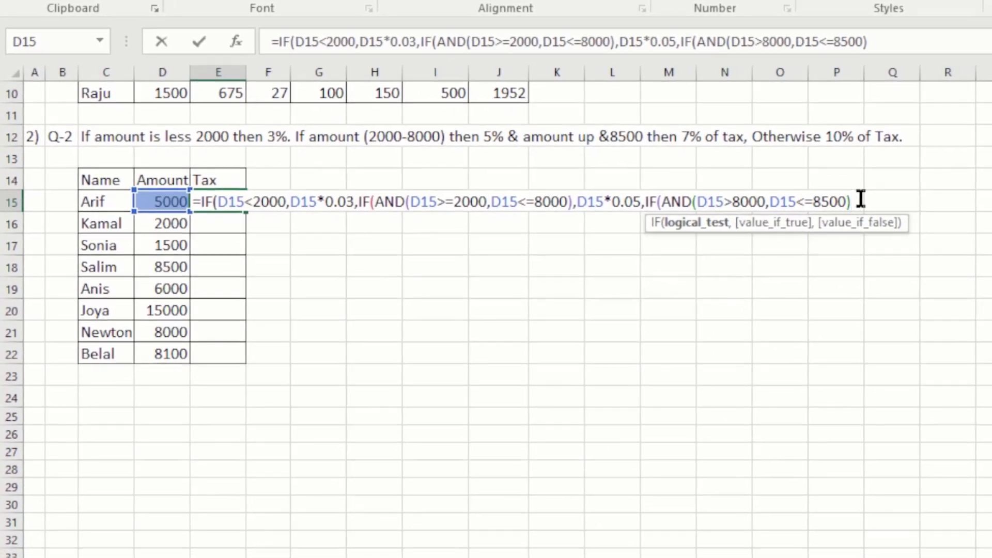
Step: Add D15*0.07 as the third IF's value if true in the E15 Tax formula
text(,)
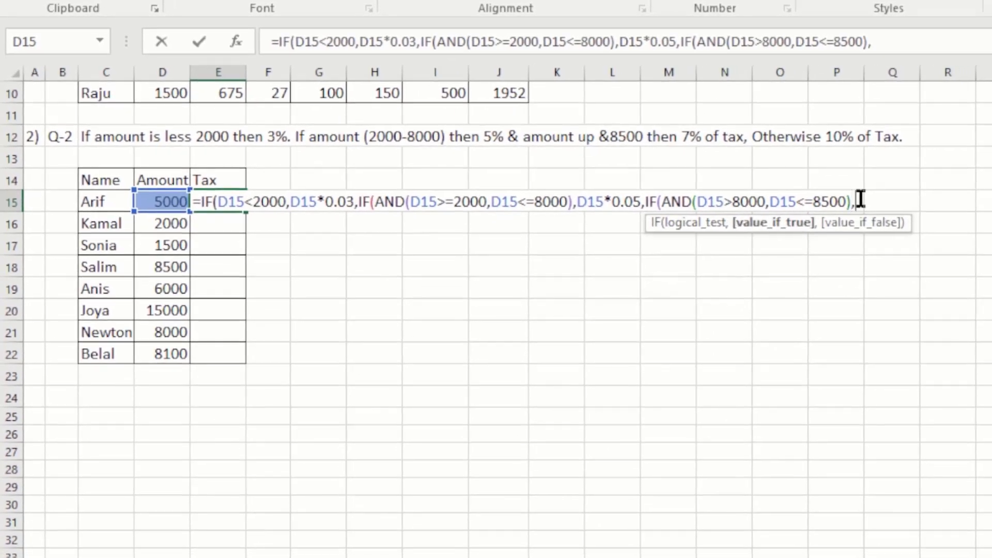
click(160, 202)
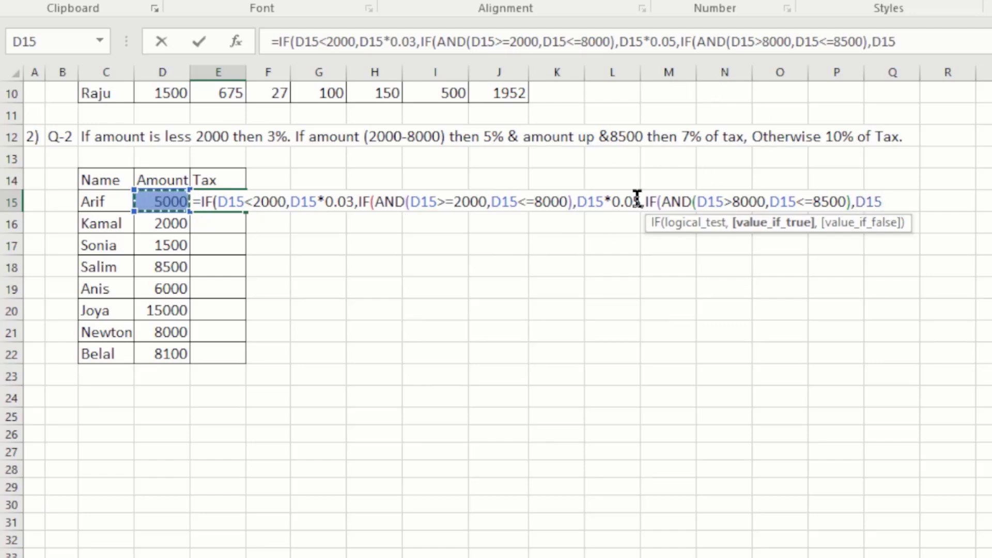
text(*0)
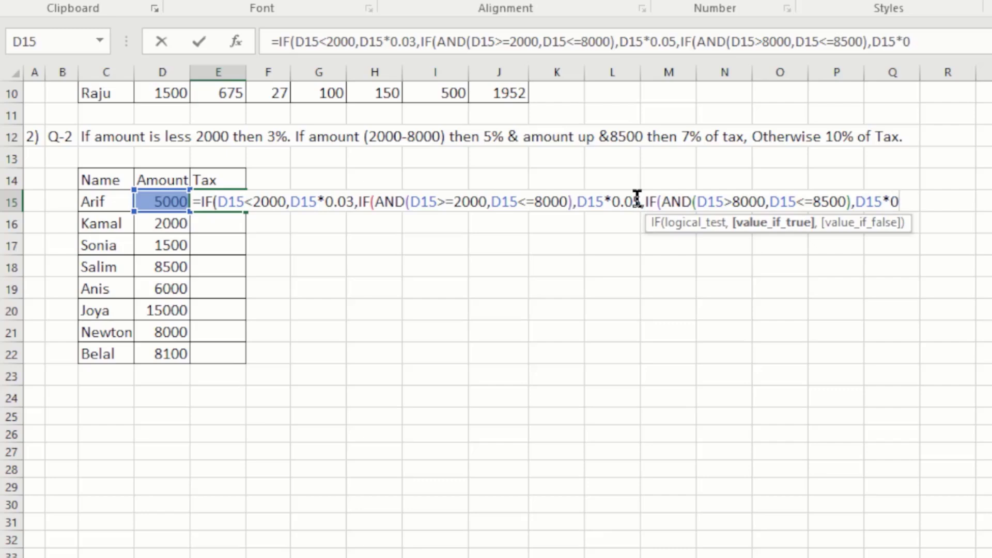
text(.07)
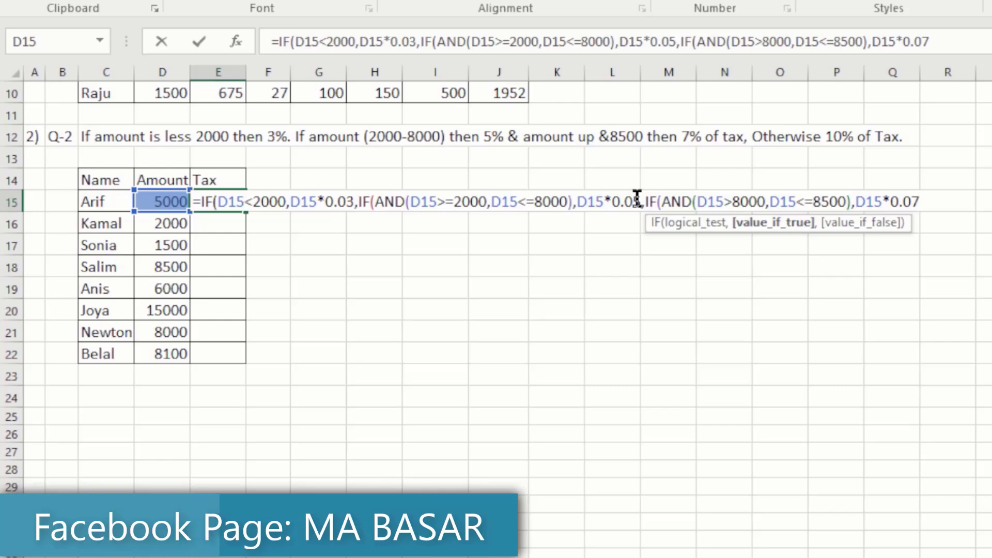
Step: Finish the E15 formula with D15*0.10 as the final value if false, and enter it, accepting the proposed closing-bracket correction
text(,)
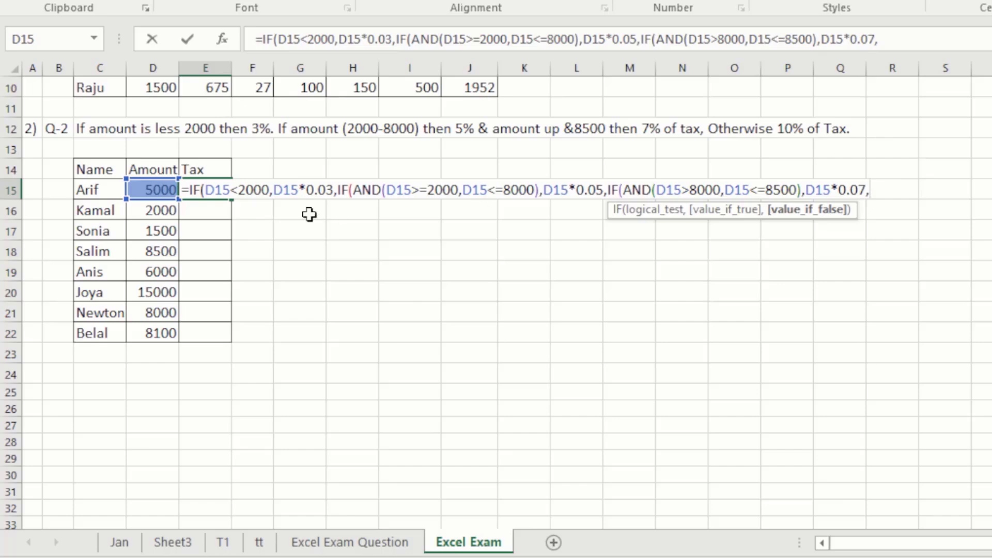
click(159, 190)
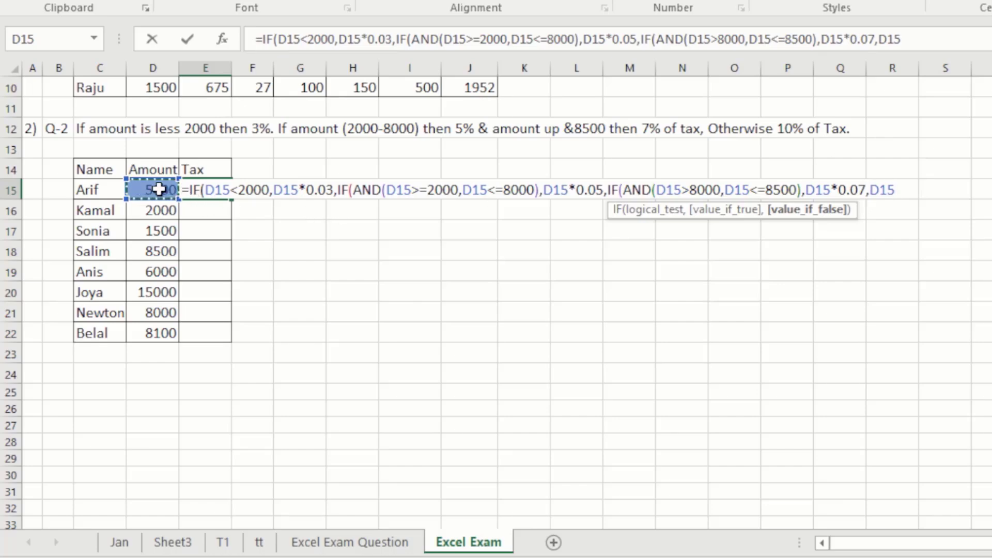
text(*)
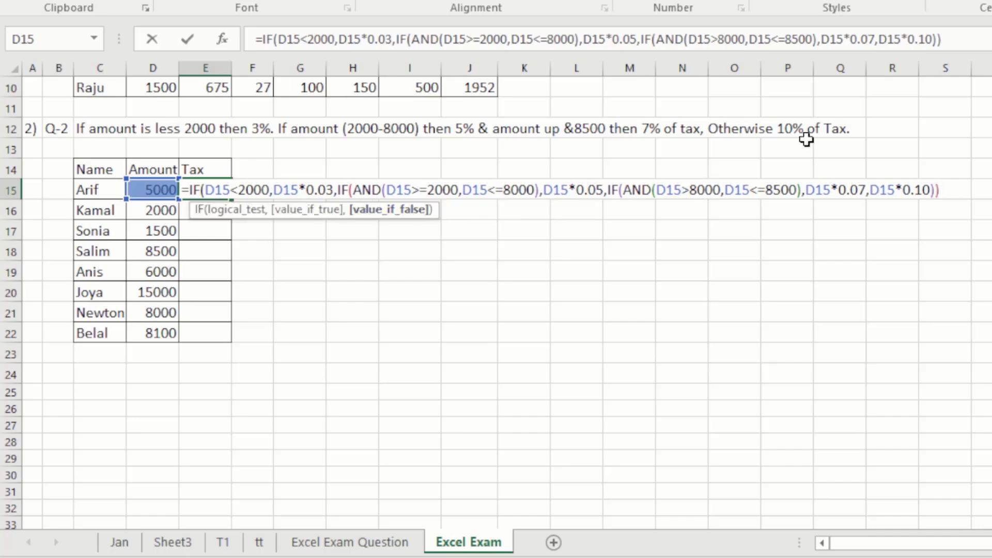
key(Return)
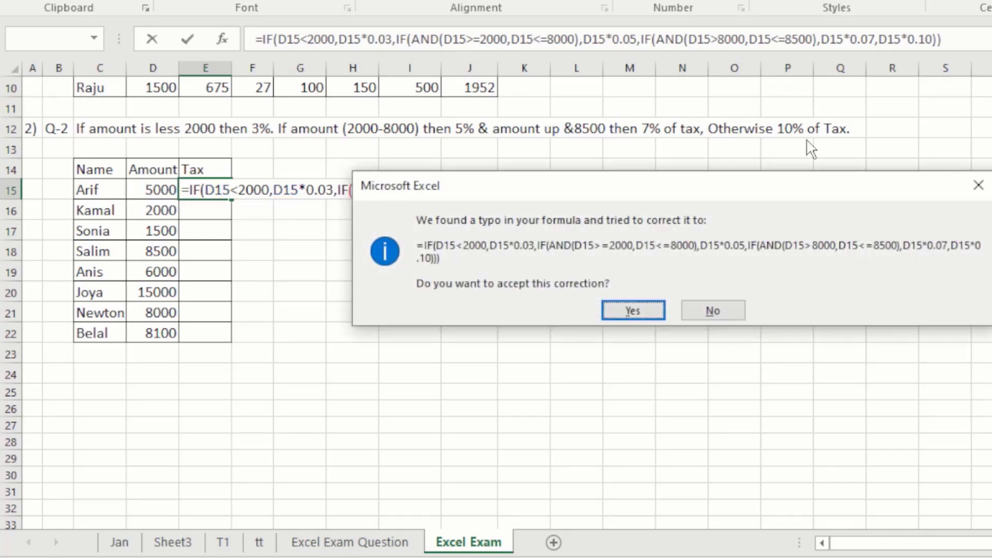
key(Return)
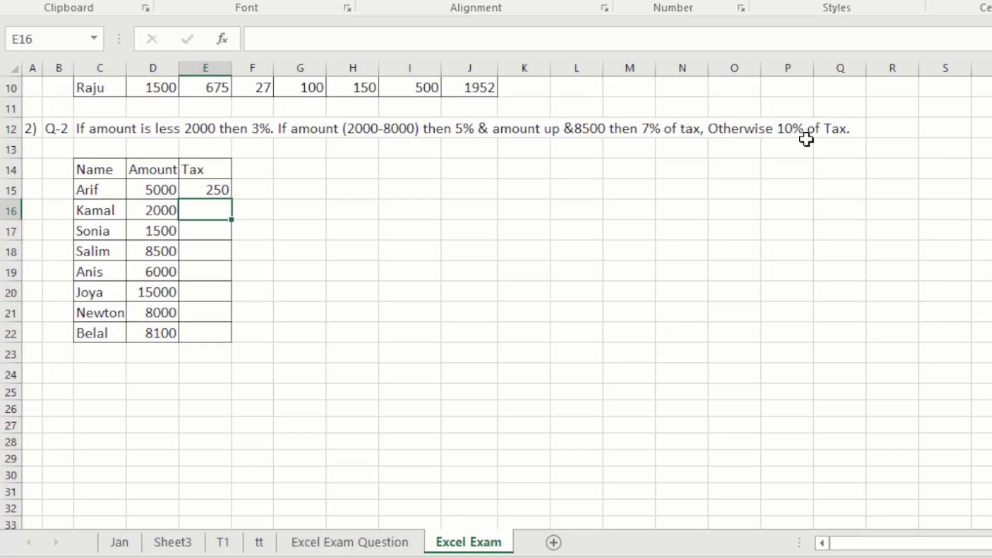
Step: Fill the nested IF Tax formula from E15 down through E22 for the remaining names
click(209, 190)
double_click(233, 199)
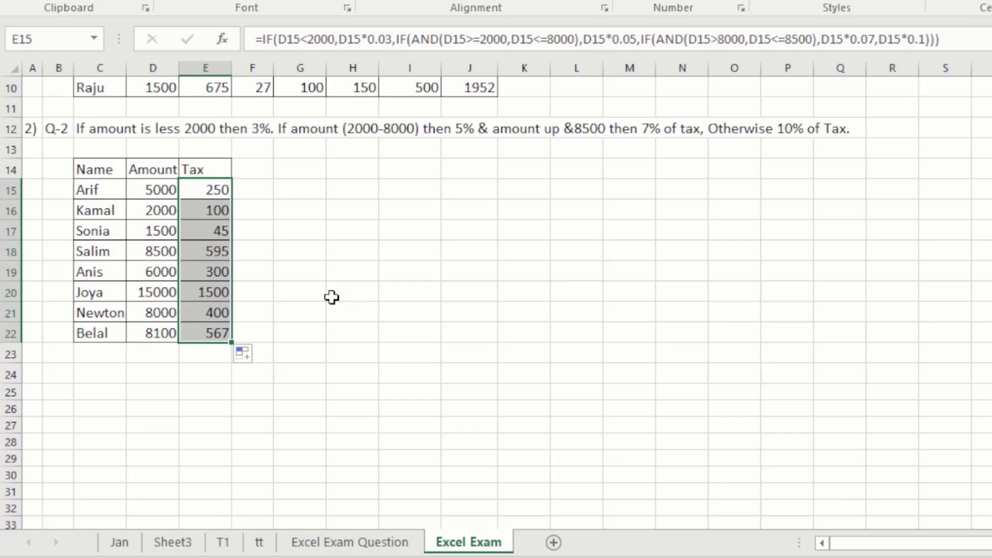
click(206, 230)
scroll(261, 178, up, 3)
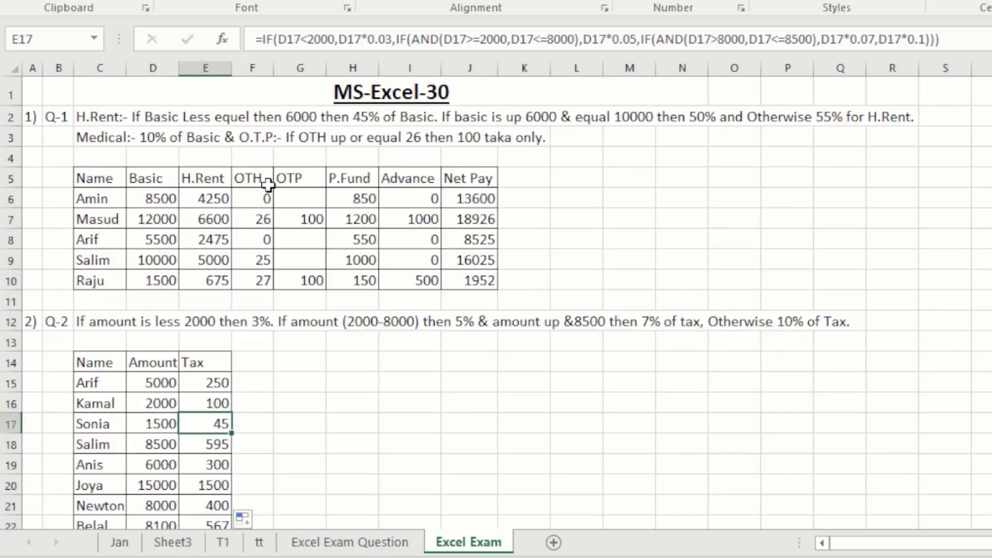
scroll(289, 351, down, 4)
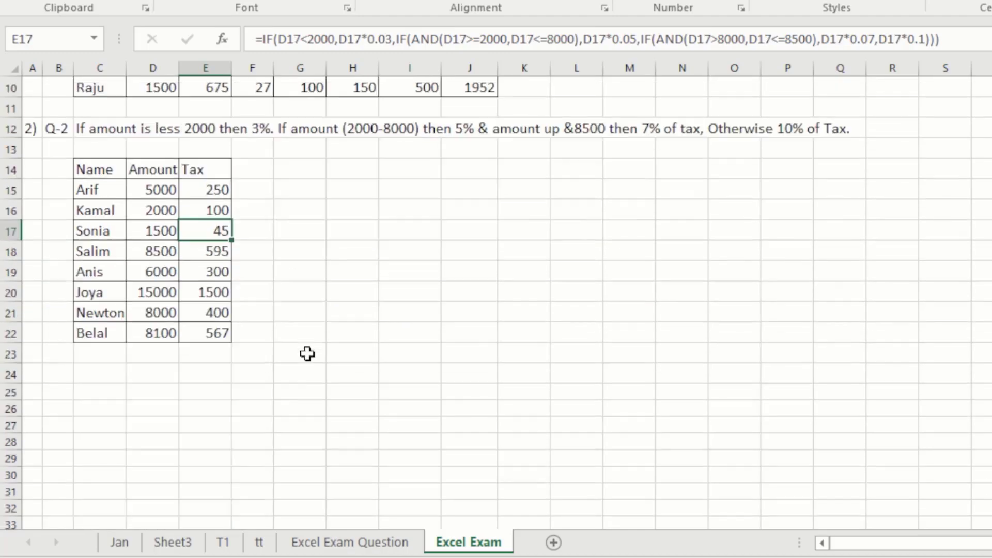
scroll(280, 365, up, 4)
click(196, 296)
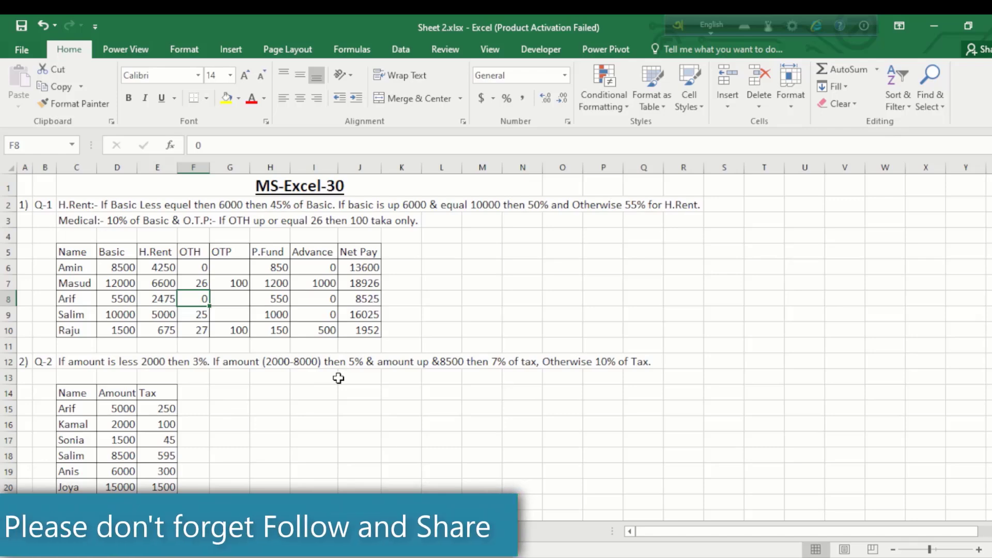
scroll(338, 377, down, 2)
scroll(338, 377, up, 2)
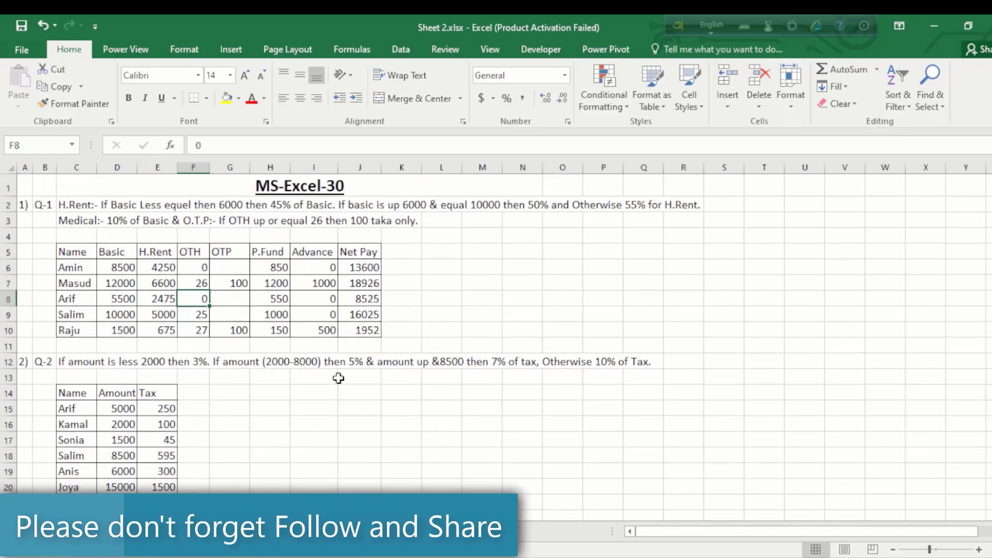
Step: Examine the nested IF formula behind the first H.Rent value in E6 against the Q-1 conditions, and leave the cell
click(161, 263)
click(235, 145)
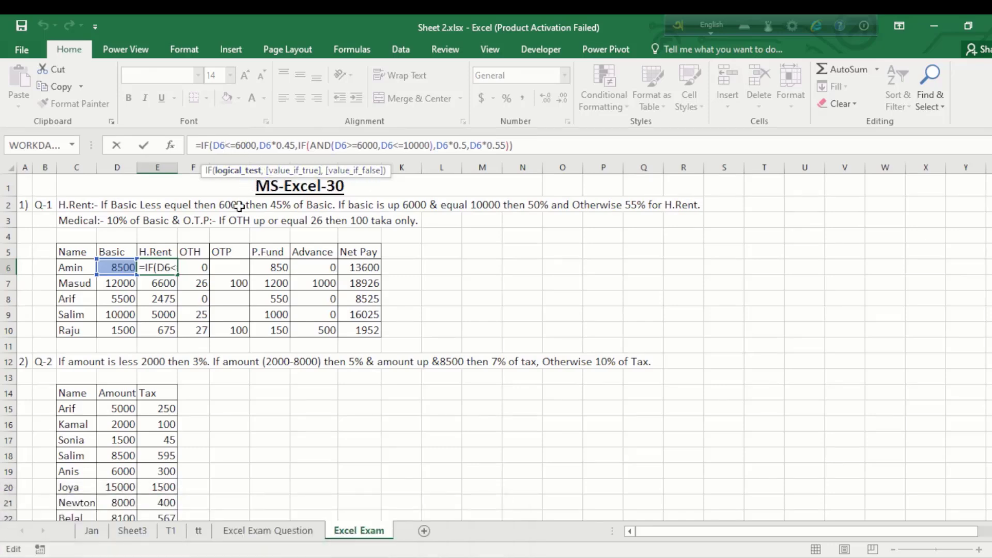
key(ctrl+Return)
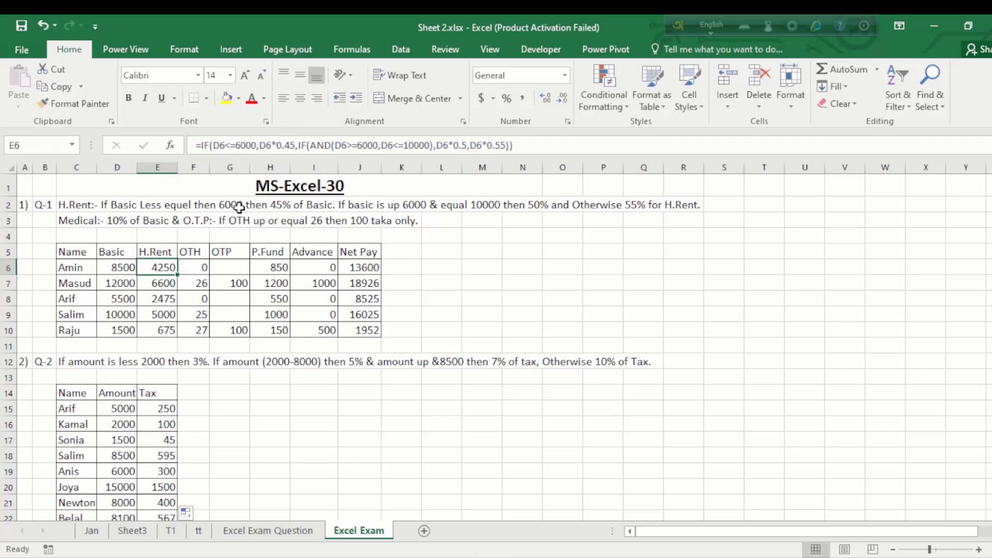
click(244, 390)
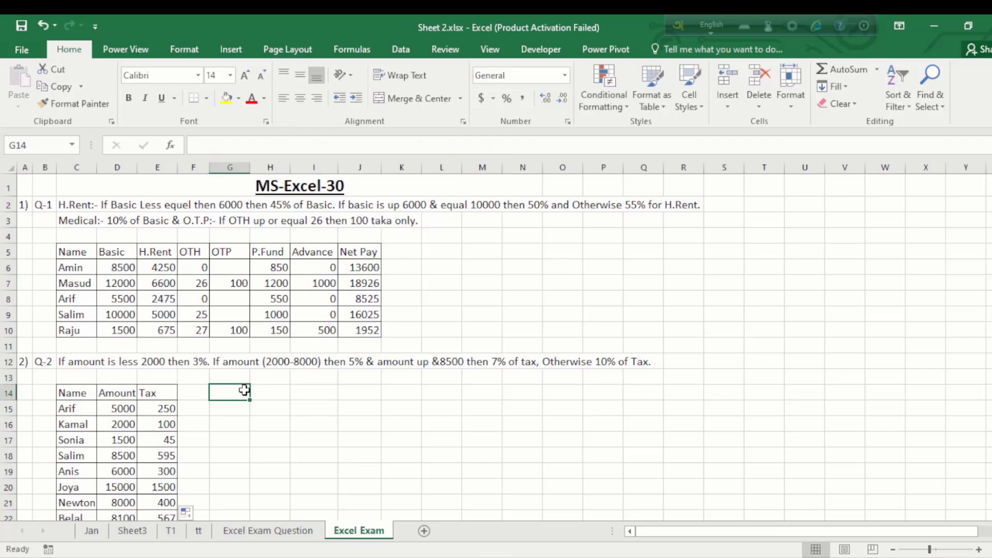